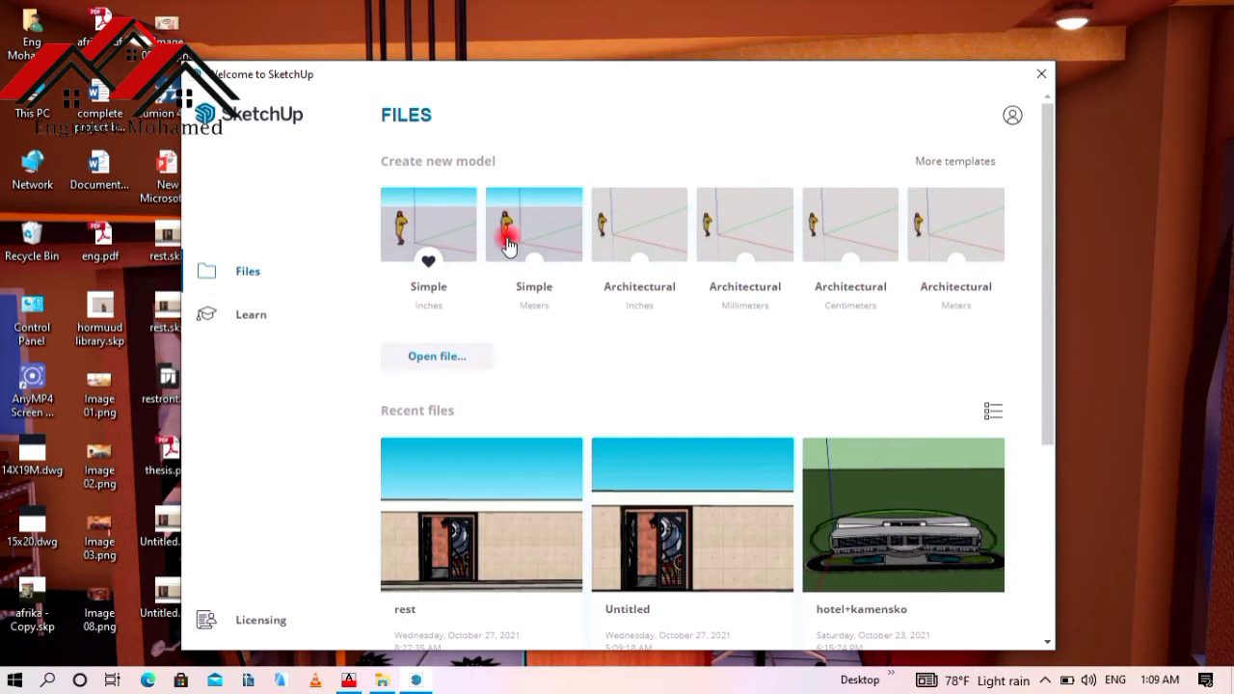
- Create a new model from the Simple template in meters and delete the default human figure beside the origin
{"action": "left_click", "coordinate": [508, 246]}
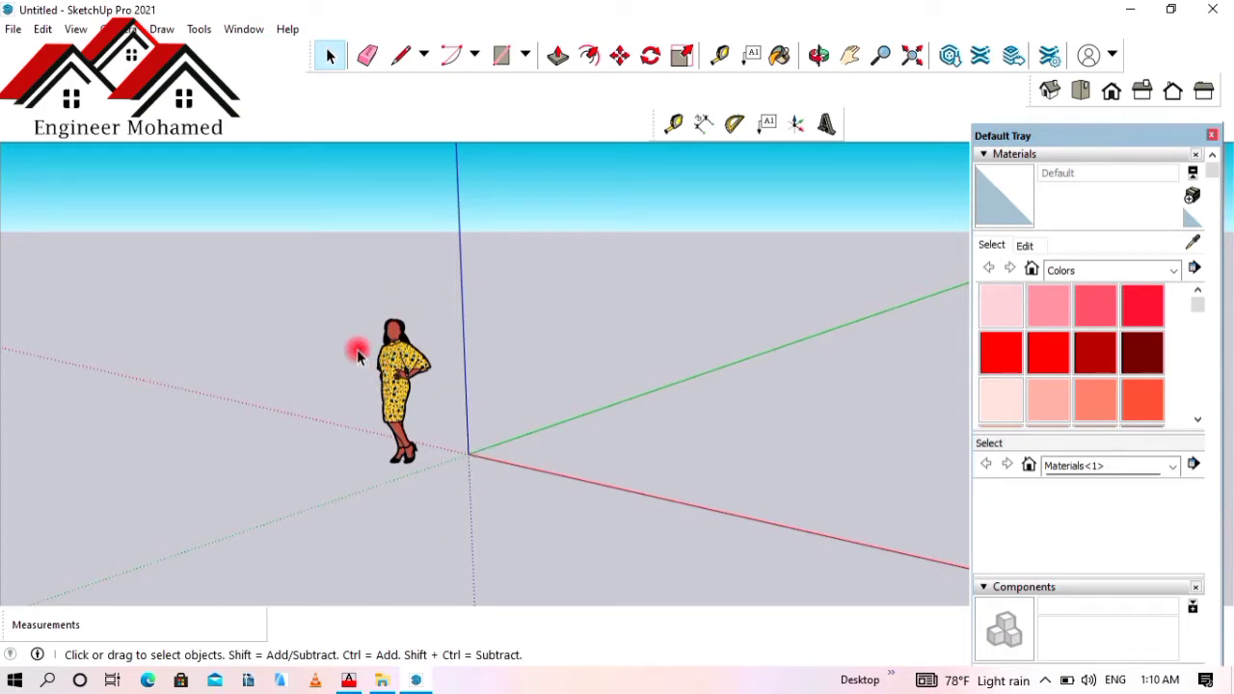
{"action": "left_click", "coordinate": [413, 401]}
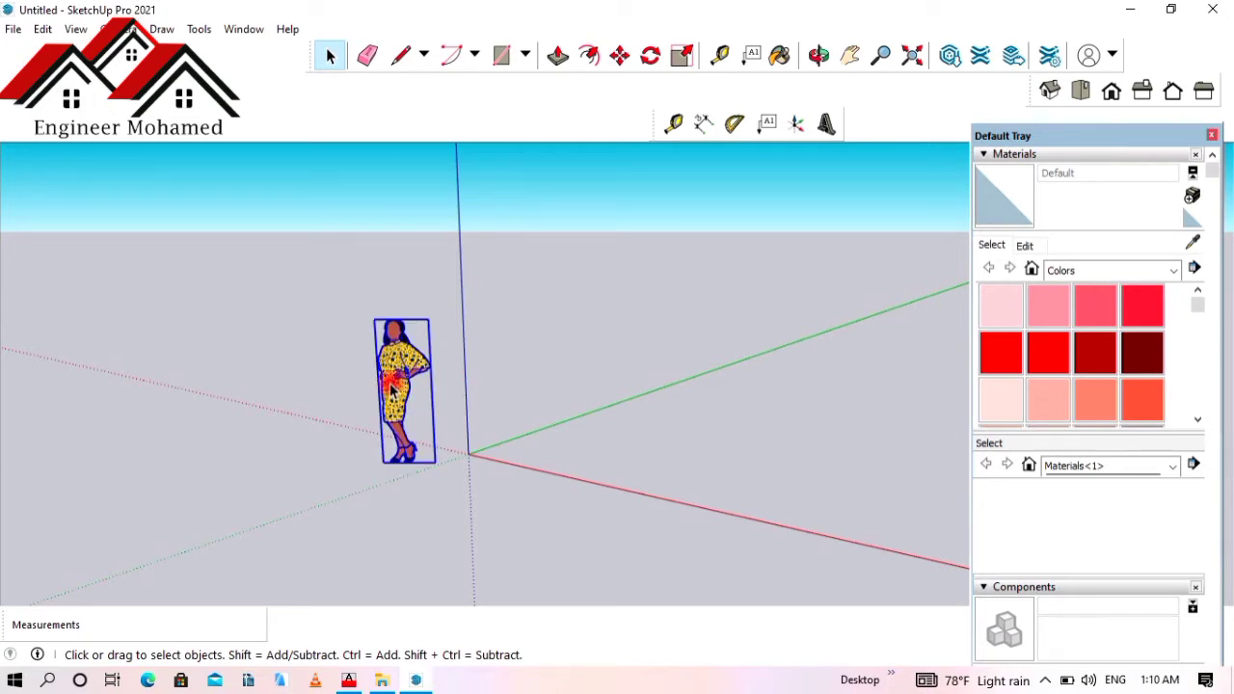
{"action": "left_click", "coordinate": [552, 400]}
{"action": "left_click", "coordinate": [401, 388]}
{"action": "key", "text": "Delete"}
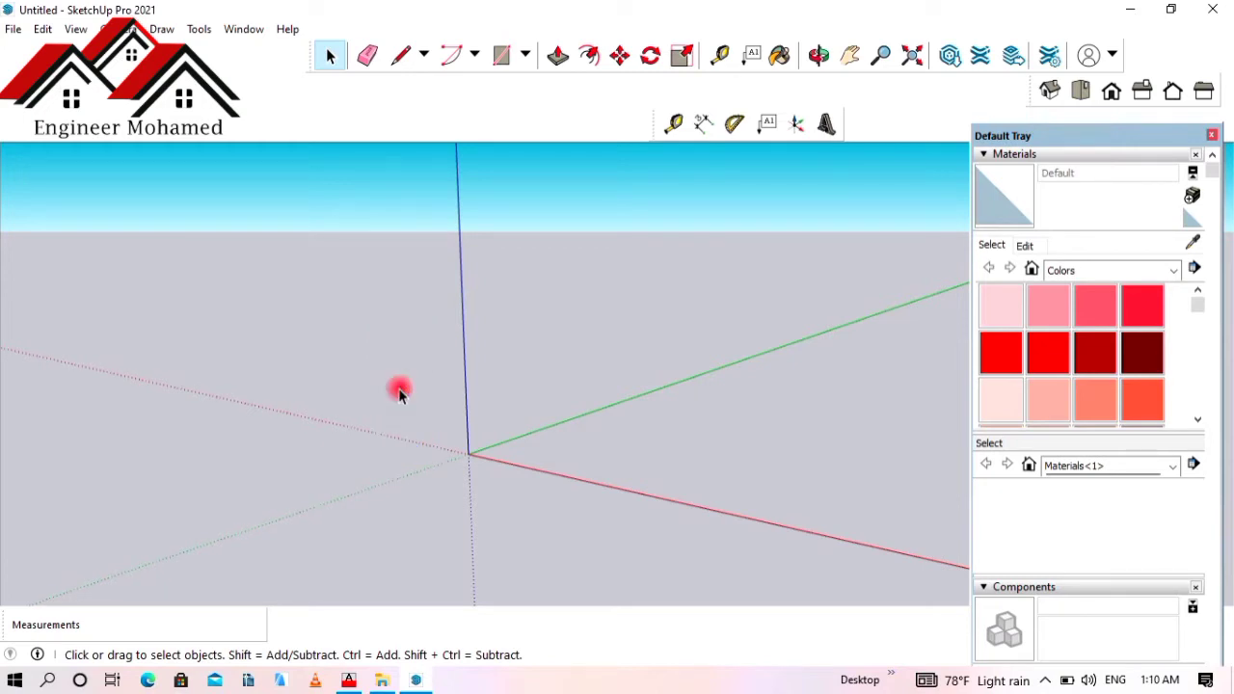
- Move the Views toolbar along its row, closer to the Construction tools
{"action": "scroll", "coordinate": [451, 407], "scroll_direction": "down", "scroll_amount": 1}
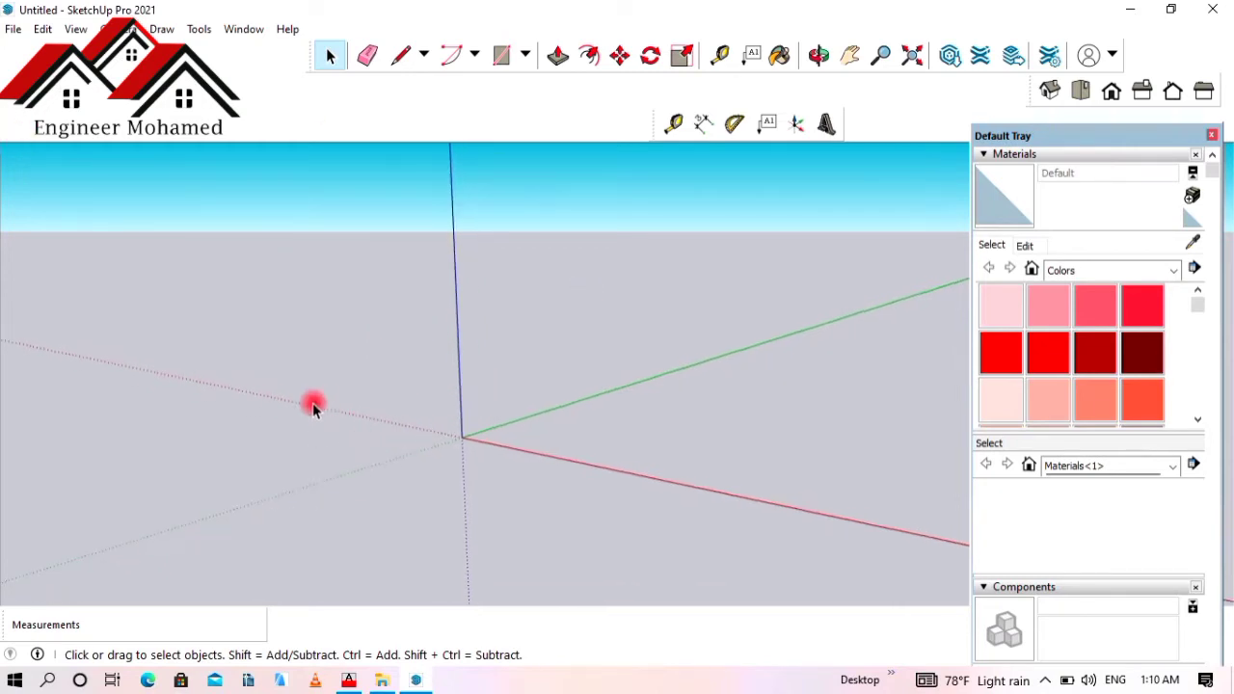
{"action": "scroll", "coordinate": [299, 405], "scroll_direction": "down", "scroll_amount": 1}
{"action": "scroll", "coordinate": [375, 386], "scroll_direction": "up", "scroll_amount": 3}
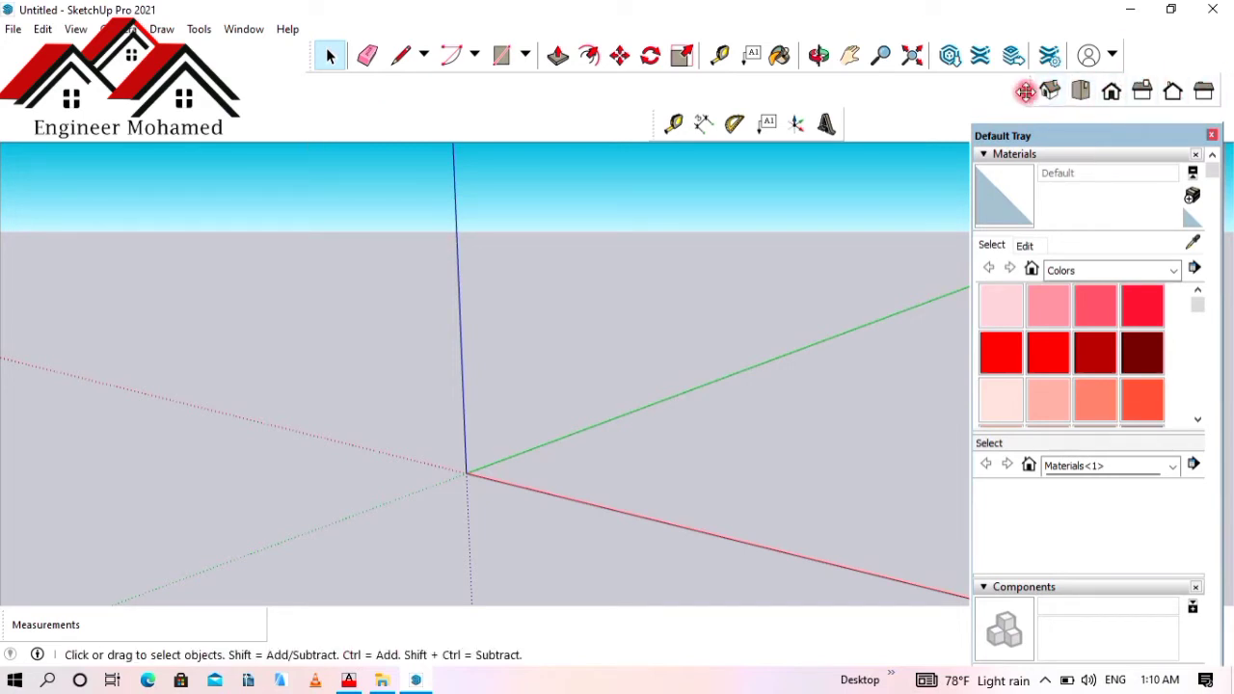
{"action": "left_click_drag", "start_coordinate": [1024, 89], "coordinate": [837, 88]}
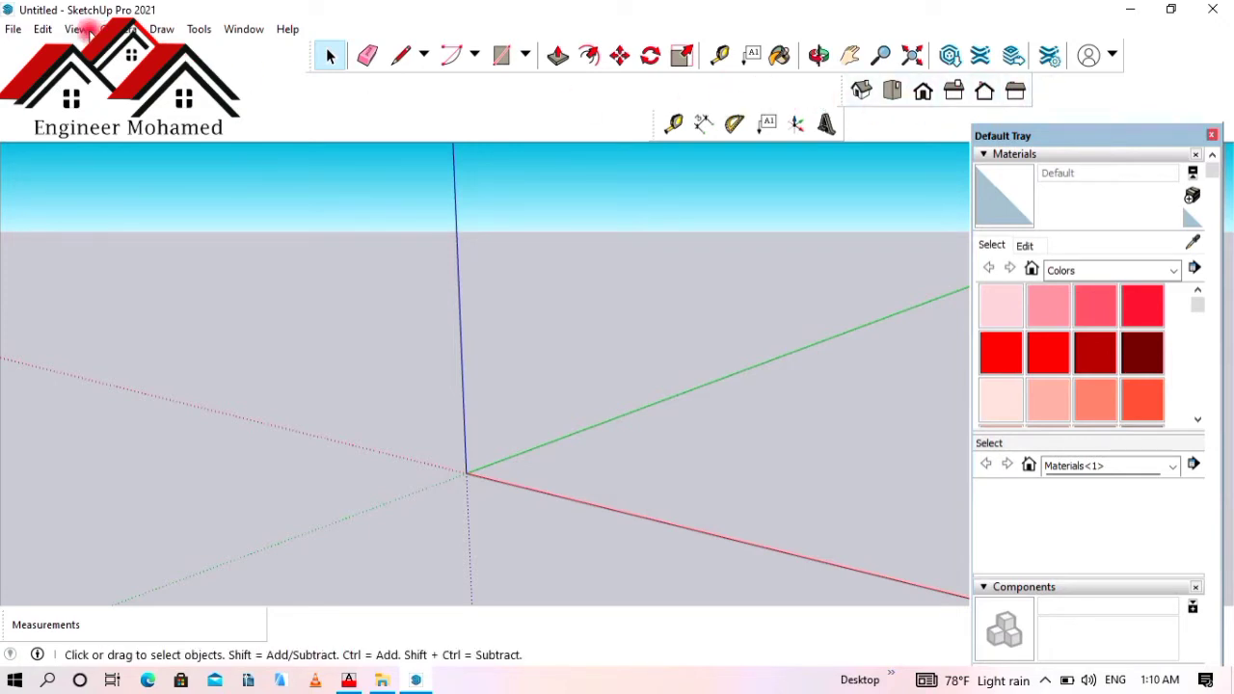
- Open the Toolbars settings, show the Trimble Connect toolbar and hide it again
{"action": "right_click", "coordinate": [842, 87]}
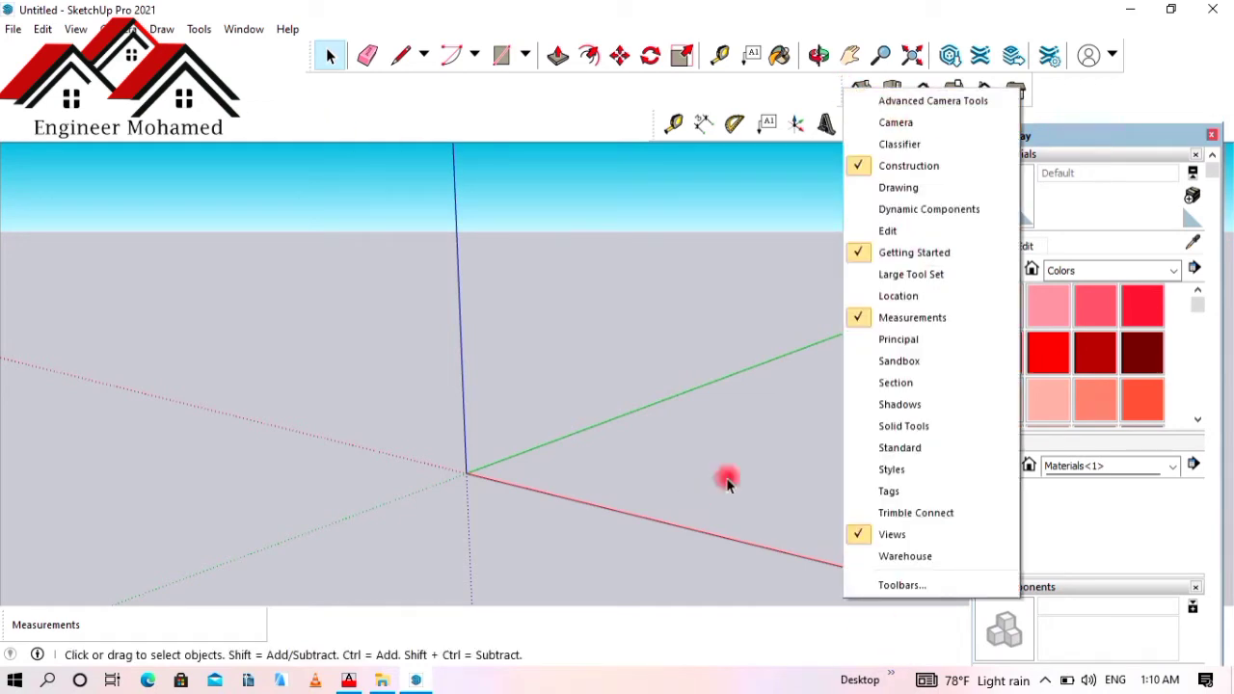
{"action": "left_click", "coordinate": [239, 101]}
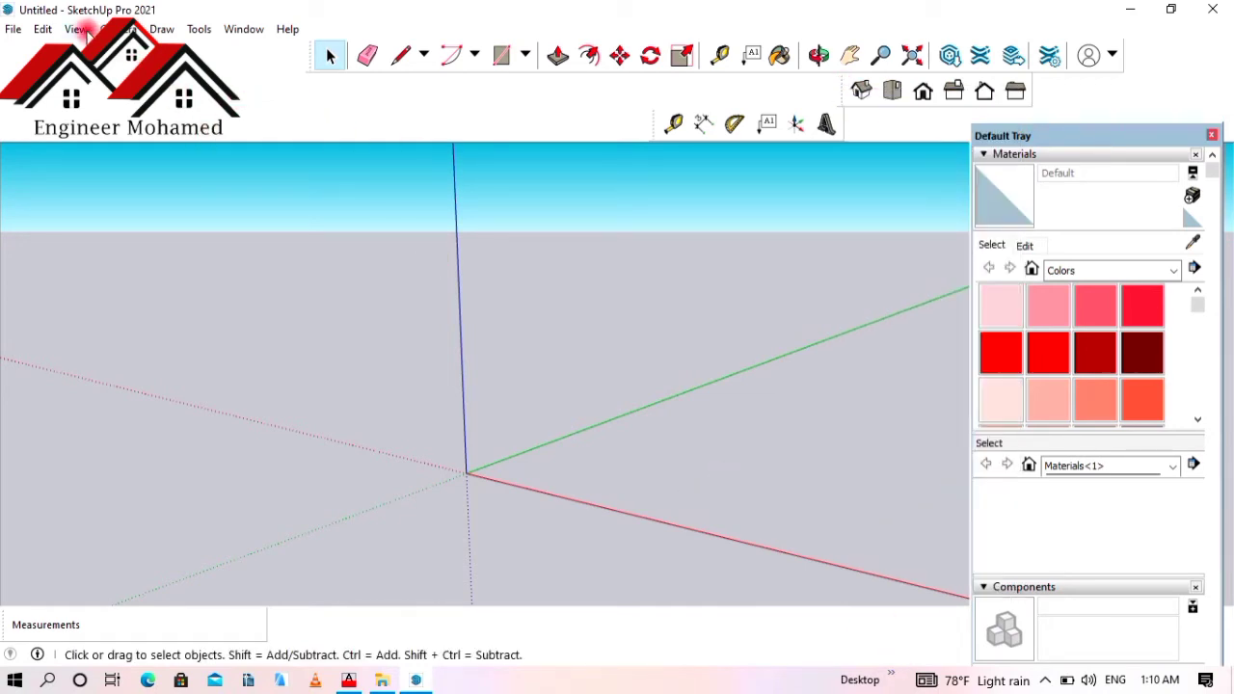
{"action": "left_click", "coordinate": [85, 30]}
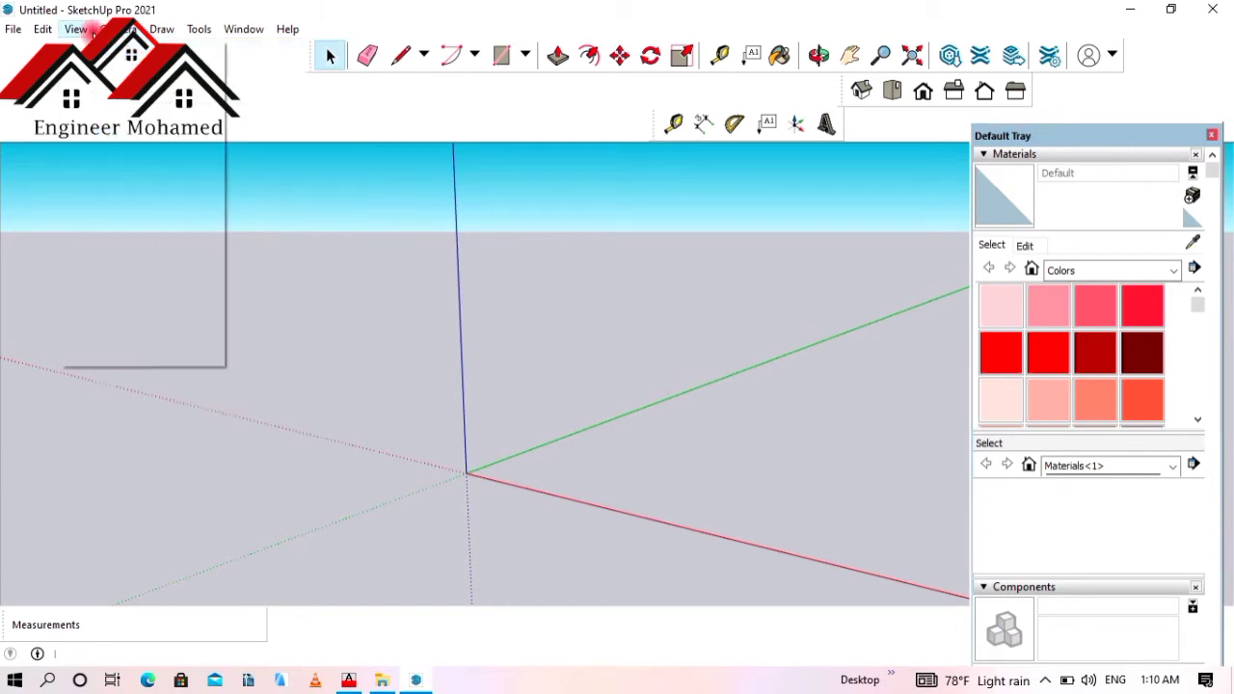
{"action": "left_click", "coordinate": [118, 50]}
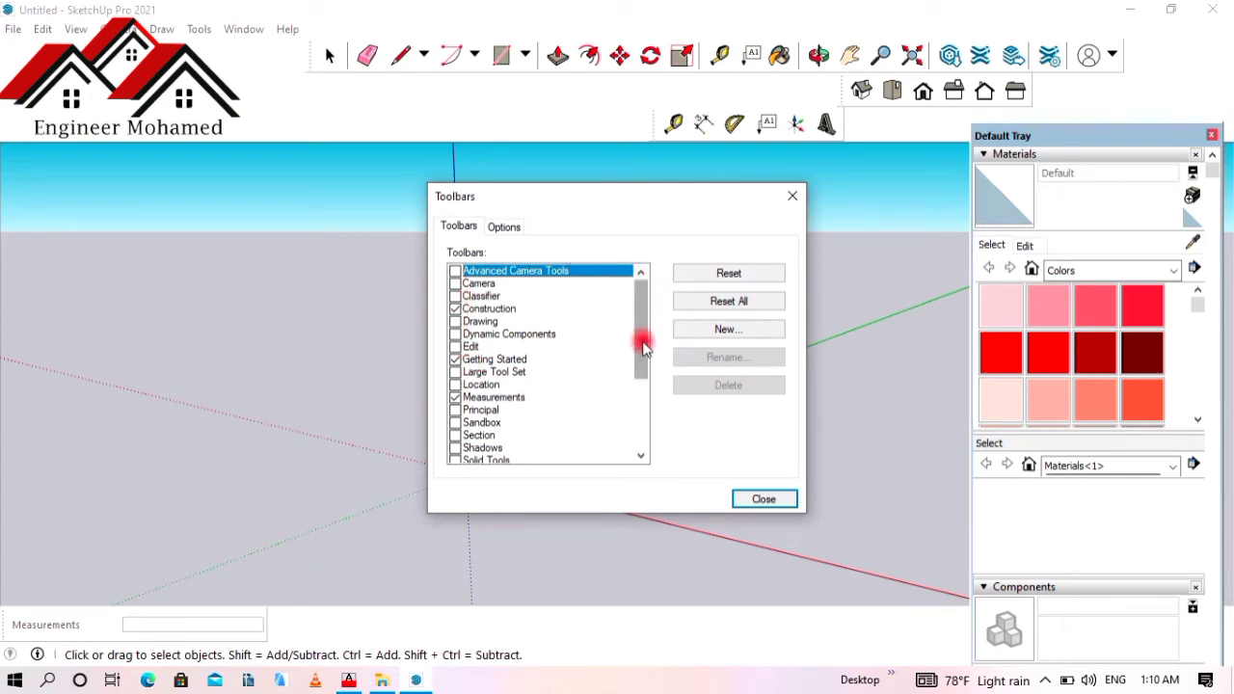
{"action": "left_click_drag", "start_coordinate": [642, 337], "coordinate": [642, 405]}
{"action": "left_click", "coordinate": [455, 423]}
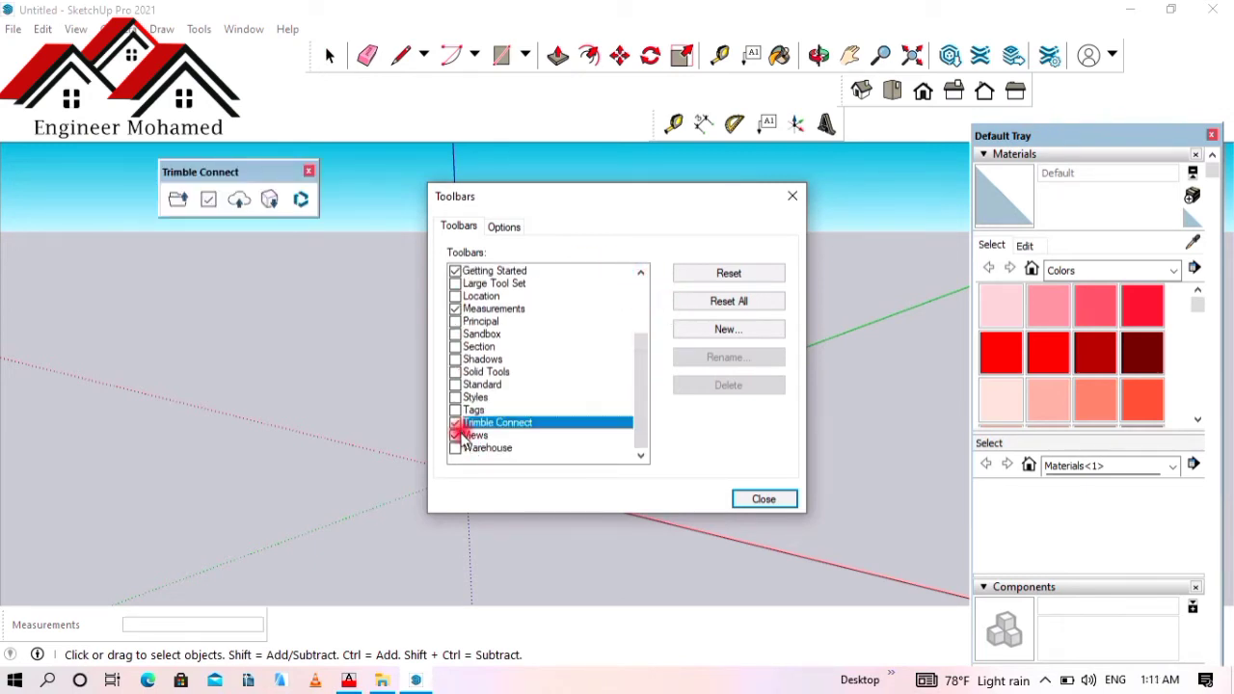
{"action": "left_click", "coordinate": [455, 423]}
- Turn the Views toolbar off and back on in the Toolbars settings
{"action": "left_click", "coordinate": [468, 436]}
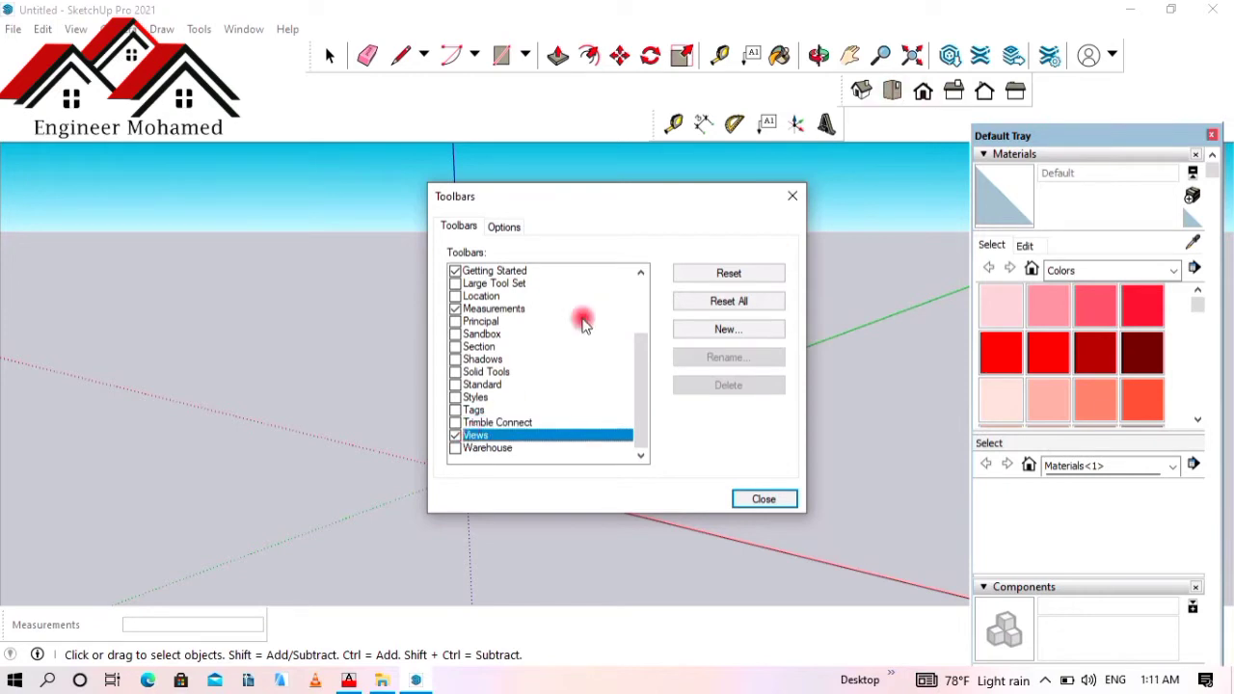
{"action": "left_click", "coordinate": [454, 436]}
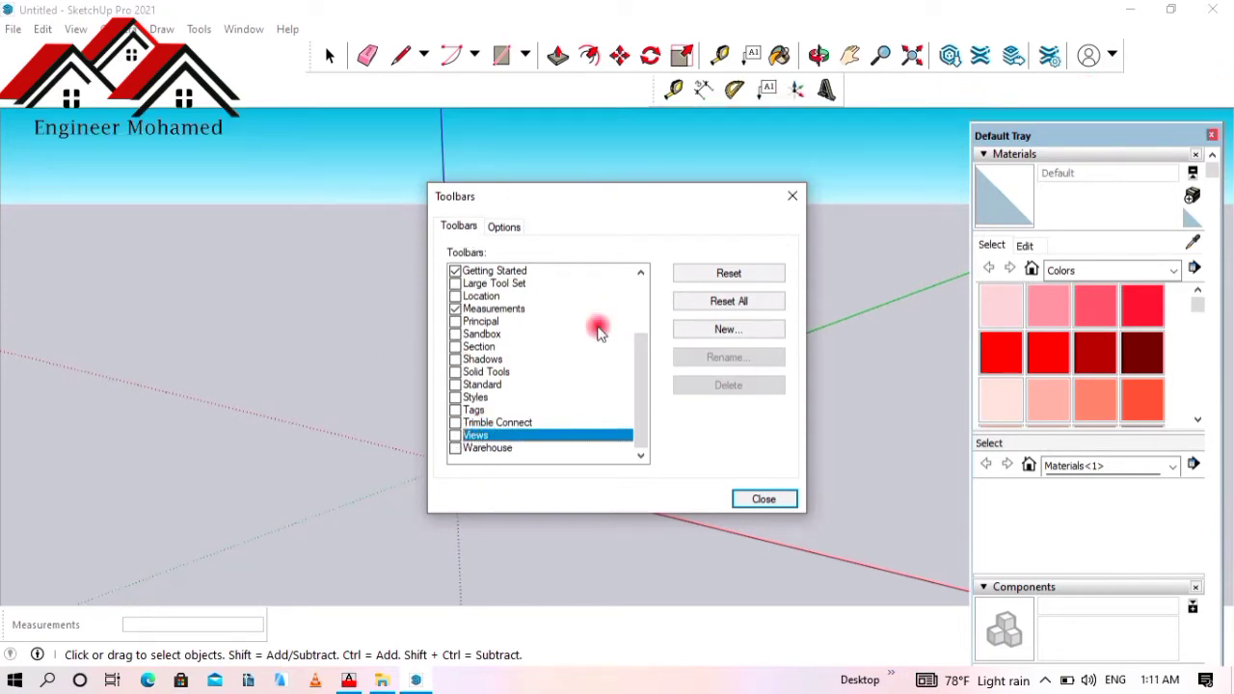
{"action": "left_click", "coordinate": [454, 436]}
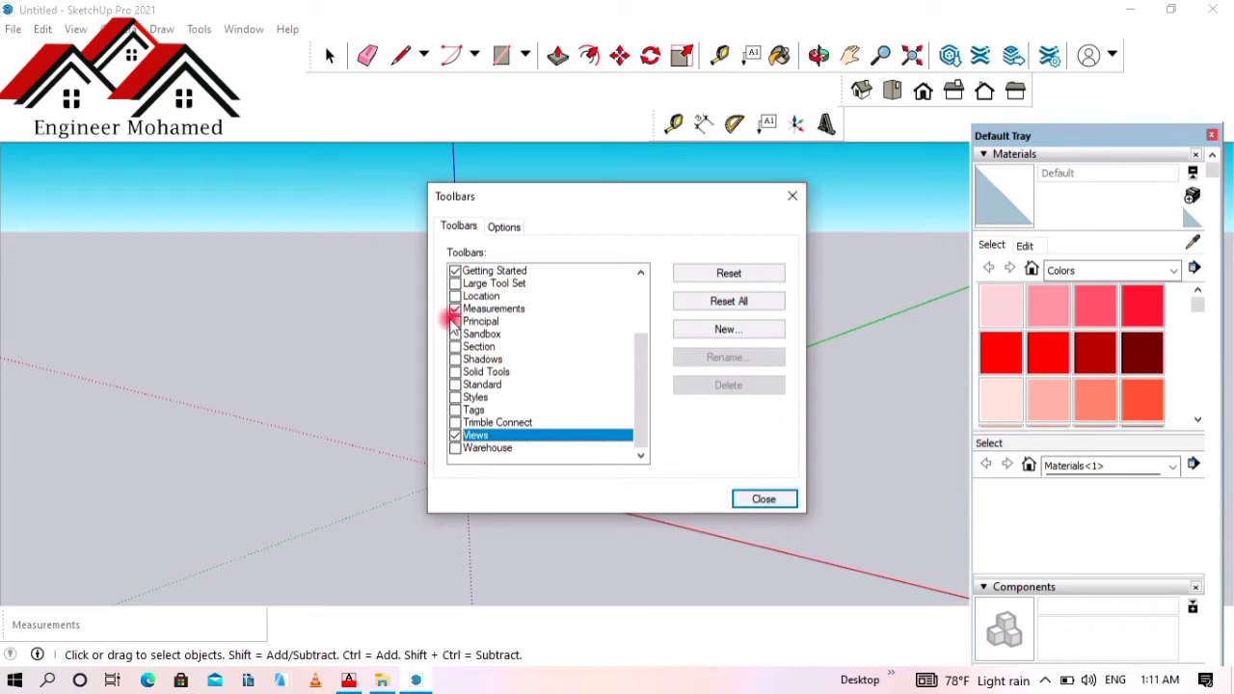
- Toggle the Measurements toolbar off and back on, moving the Toolbars dialog away from the model's centre
{"action": "scroll", "coordinate": [453, 313], "scroll_direction": "up", "scroll_amount": 2}
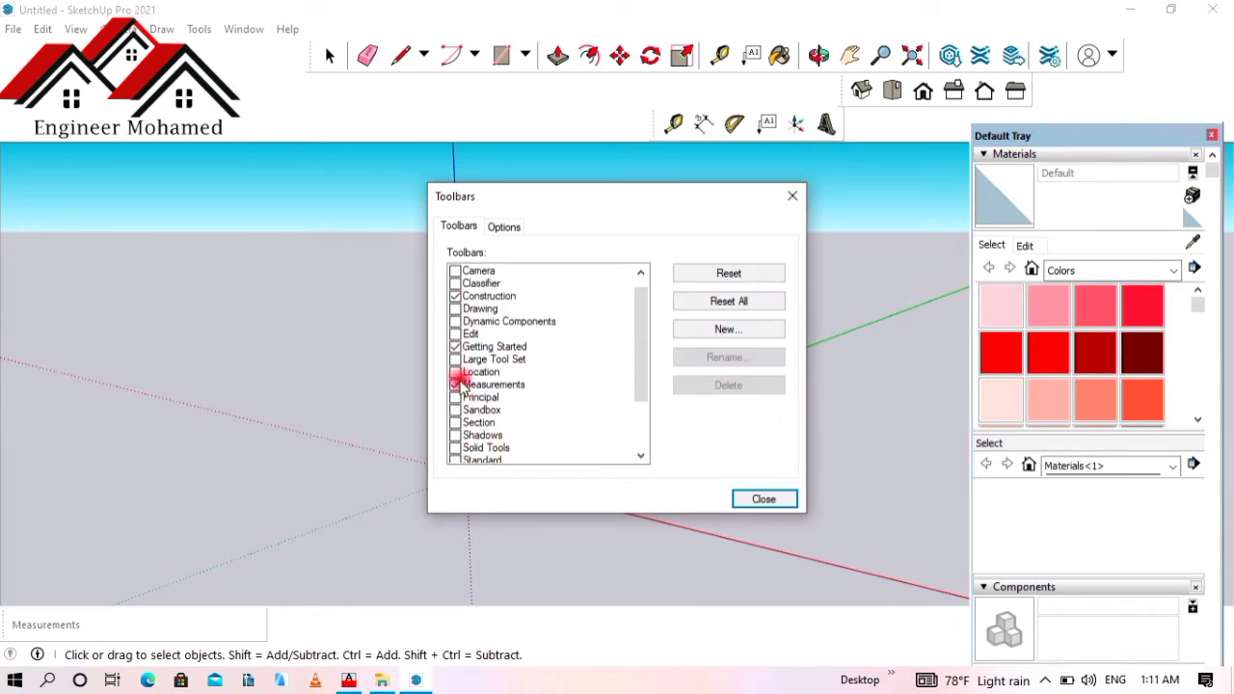
{"action": "left_click", "coordinate": [456, 385]}
{"action": "left_click", "coordinate": [456, 384]}
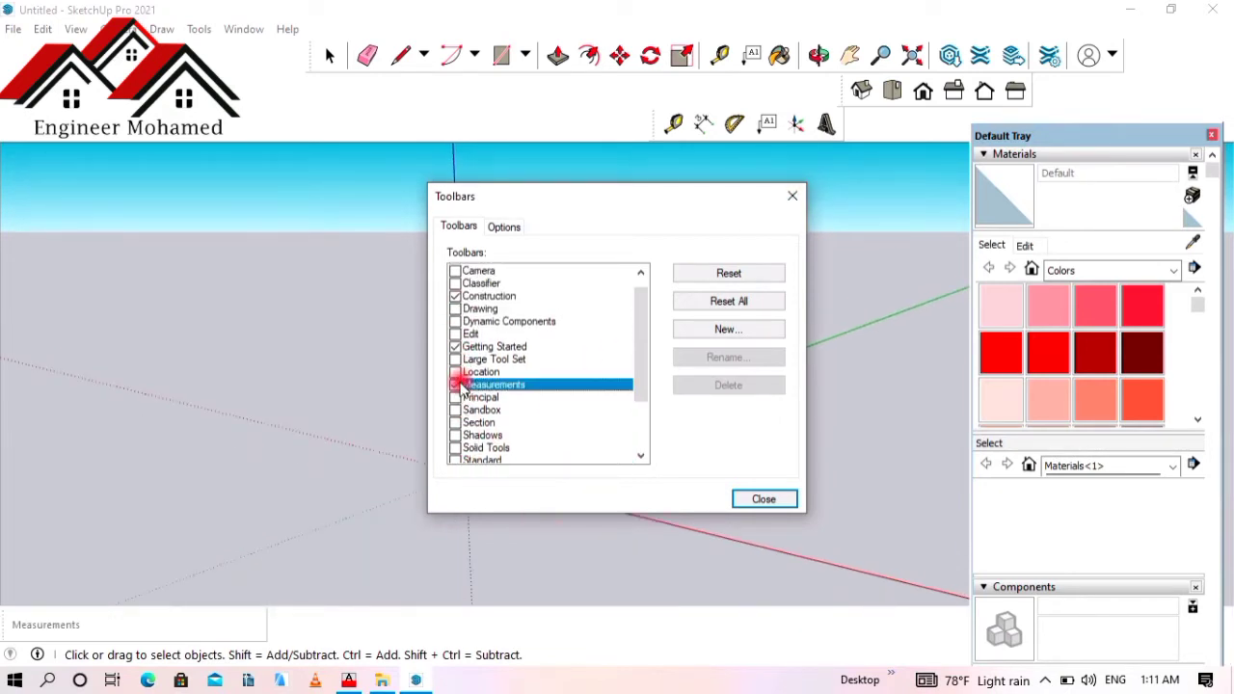
{"action": "left_click", "coordinate": [456, 384]}
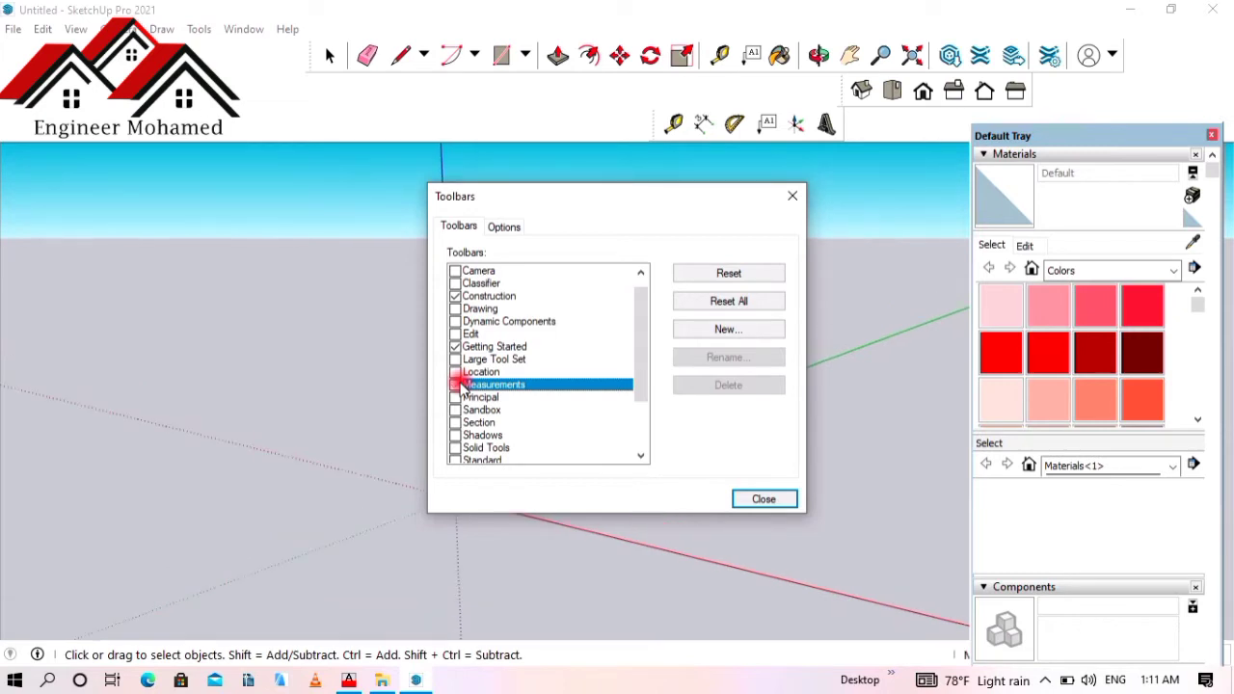
{"action": "left_click_drag", "start_coordinate": [644, 202], "coordinate": [248, 279]}
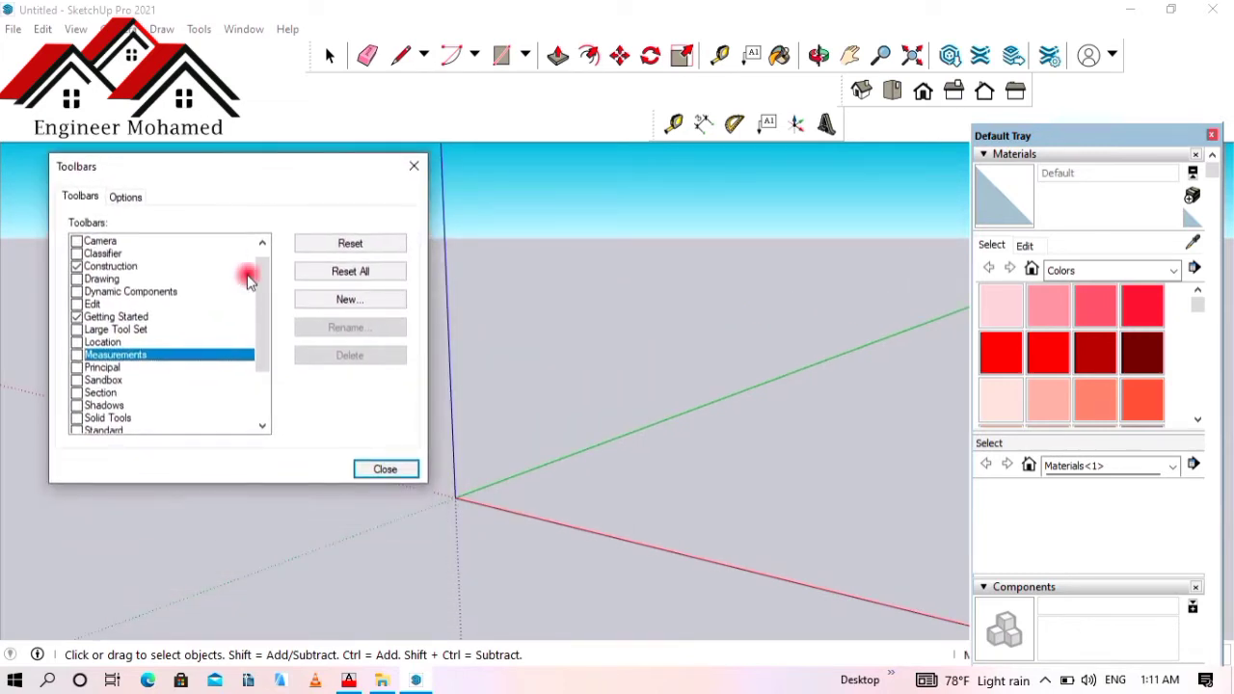
{"action": "left_click", "coordinate": [77, 354]}
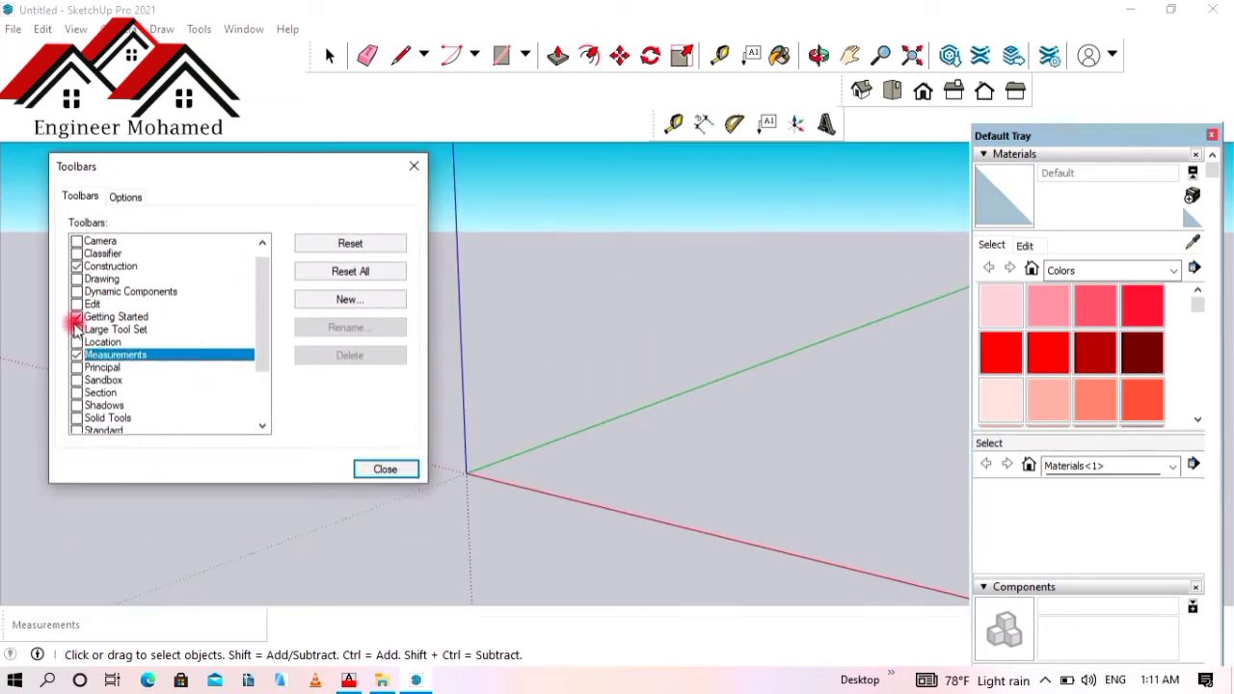
- Turn the Construction toolbar off and back on, and close the Toolbars settings
{"action": "scroll", "coordinate": [90, 286], "scroll_direction": "up", "scroll_amount": 1}
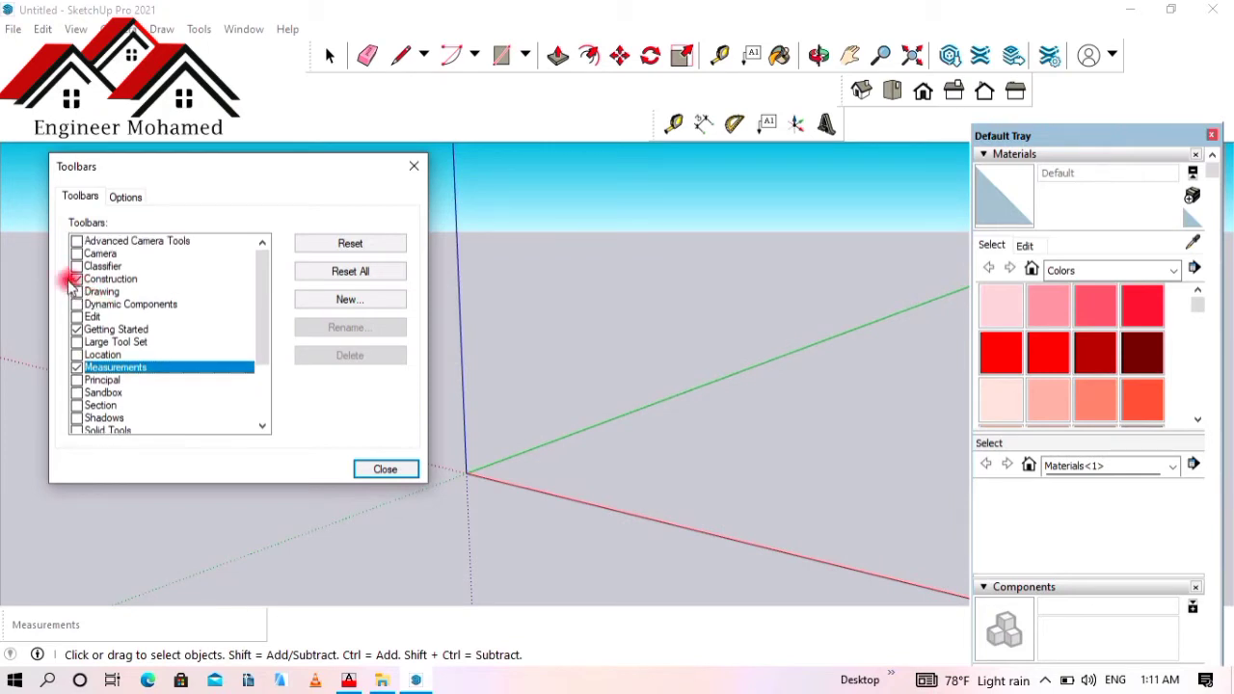
{"action": "left_click", "coordinate": [248, 281]}
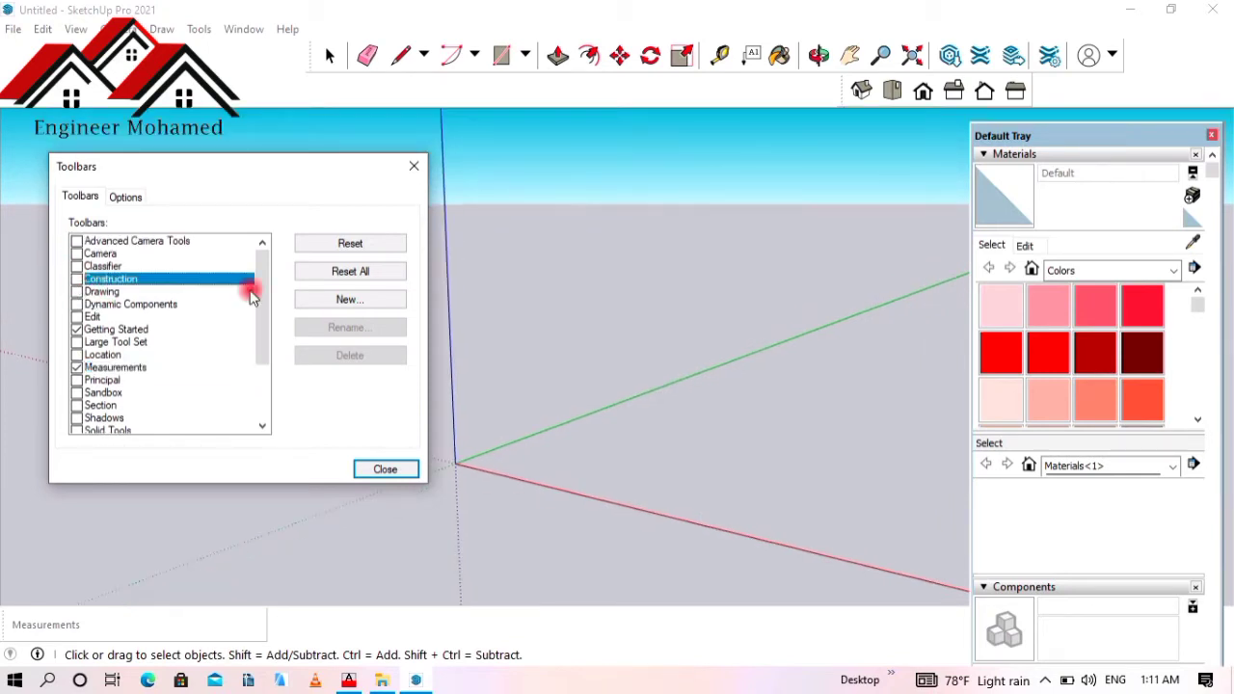
{"action": "left_click", "coordinate": [77, 279]}
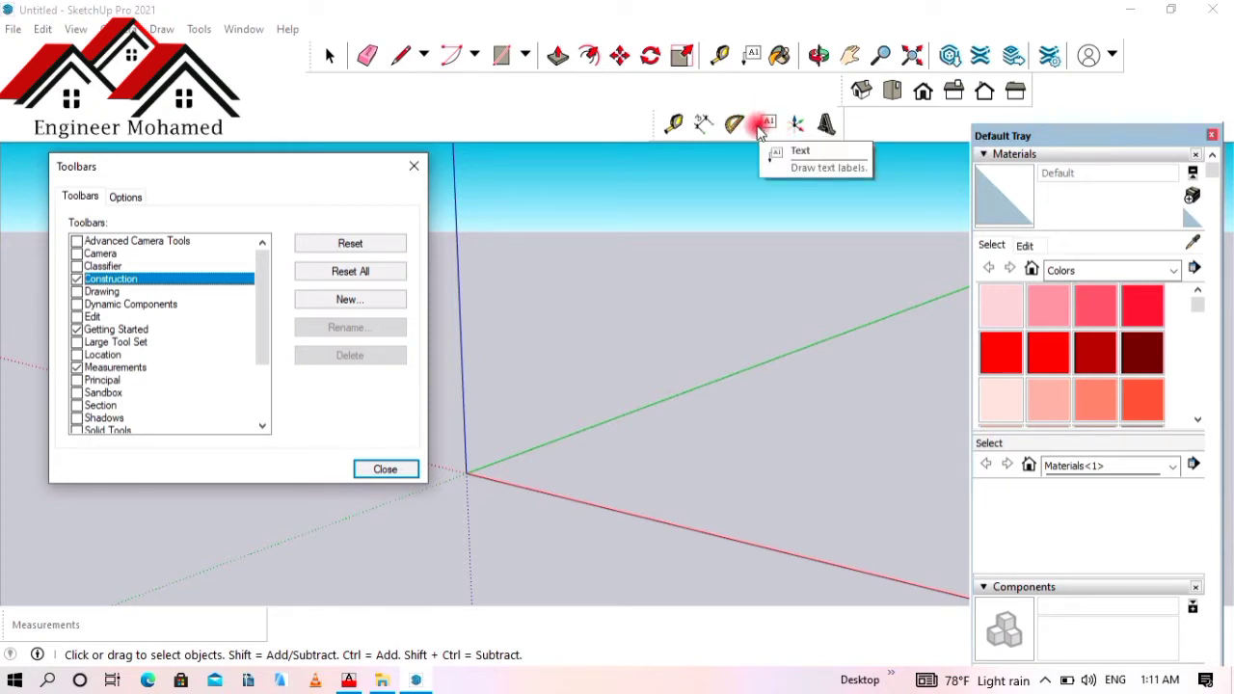
{"action": "left_click", "coordinate": [413, 166]}
{"action": "key", "text": "space"}
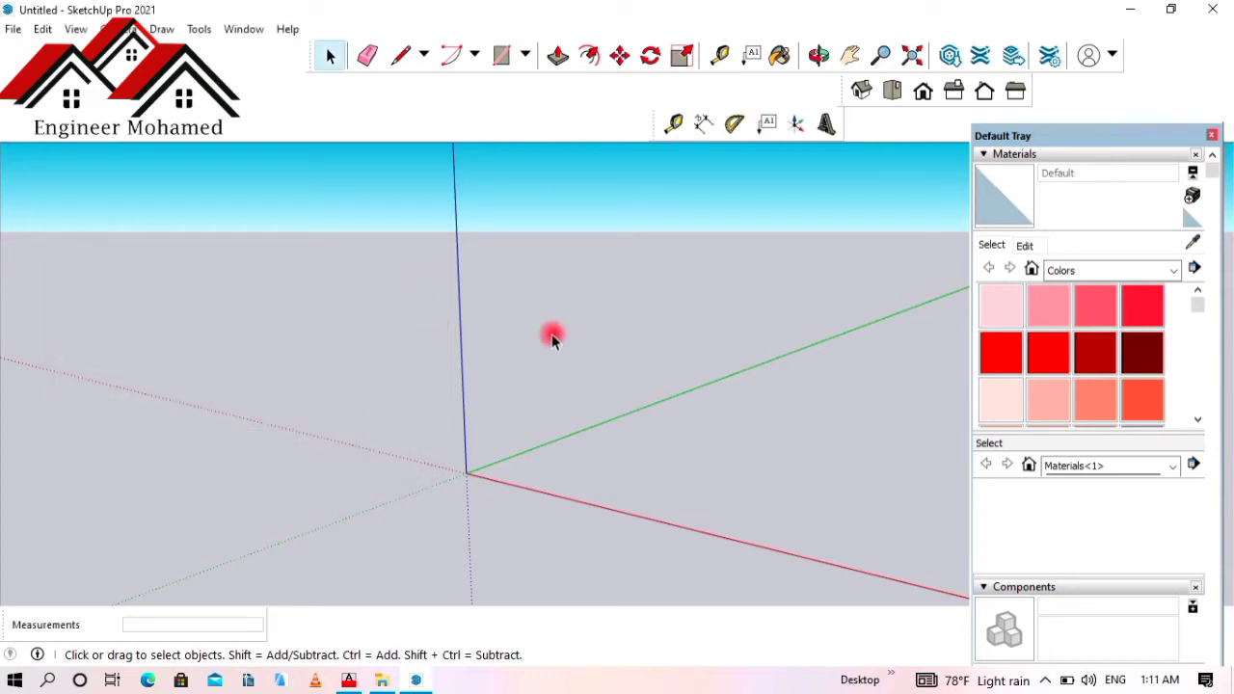
- Shift the Views toolbar along its row to sit above the Default Tray and switch the model to the Top view
{"action": "scroll", "coordinate": [535, 294], "scroll_direction": "down", "scroll_amount": 2}
{"action": "scroll", "coordinate": [511, 414], "scroll_direction": "up", "scroll_amount": 1}
{"action": "scroll", "coordinate": [505, 302], "scroll_direction": "up", "scroll_amount": 1}
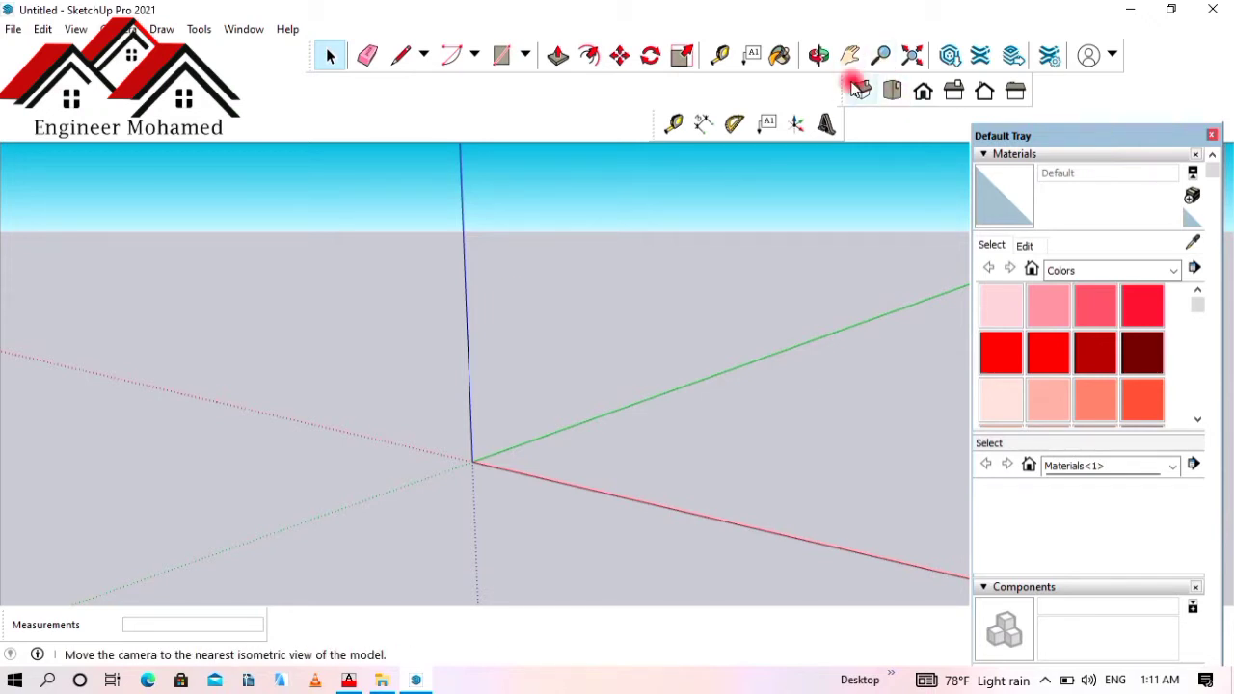
{"action": "left_click_drag", "start_coordinate": [842, 91], "coordinate": [981, 96]}
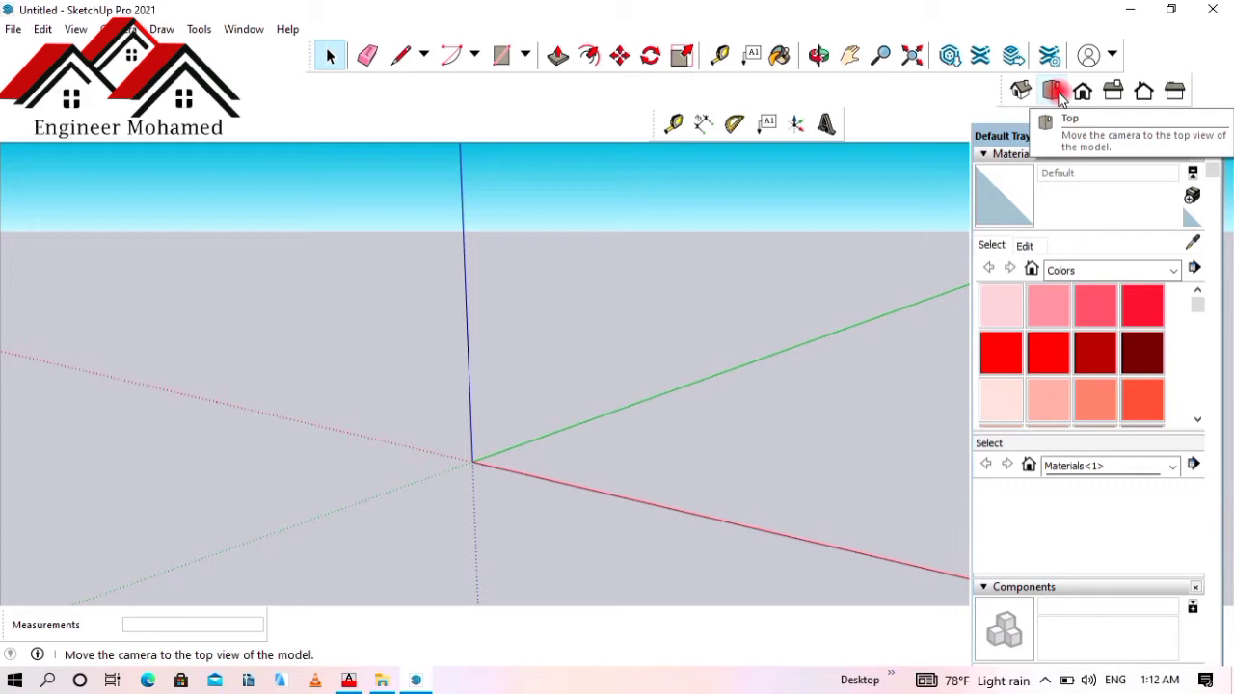
{"action": "left_click", "coordinate": [1054, 91]}
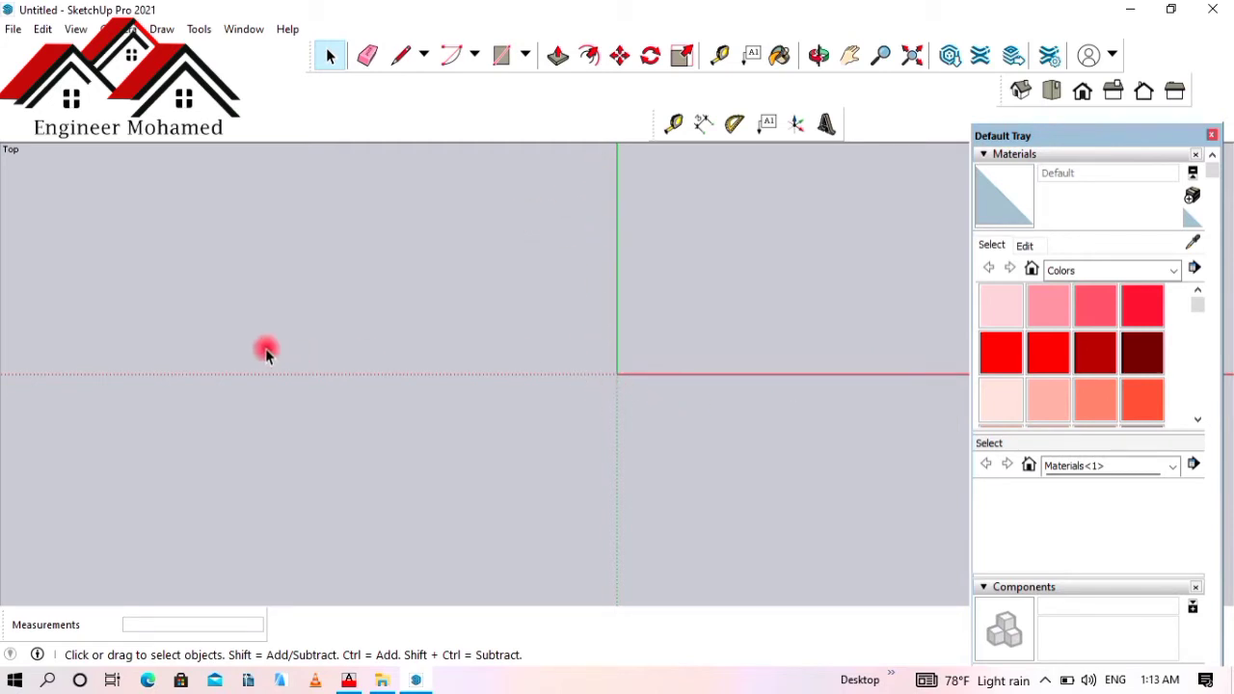
- Draw two separate slanted lines above the red axis, one about 1.3 m long and a shorter one on the other side of the green axis
{"action": "left_click", "coordinate": [405, 58]}
{"action": "left_click", "coordinate": [419, 193]}
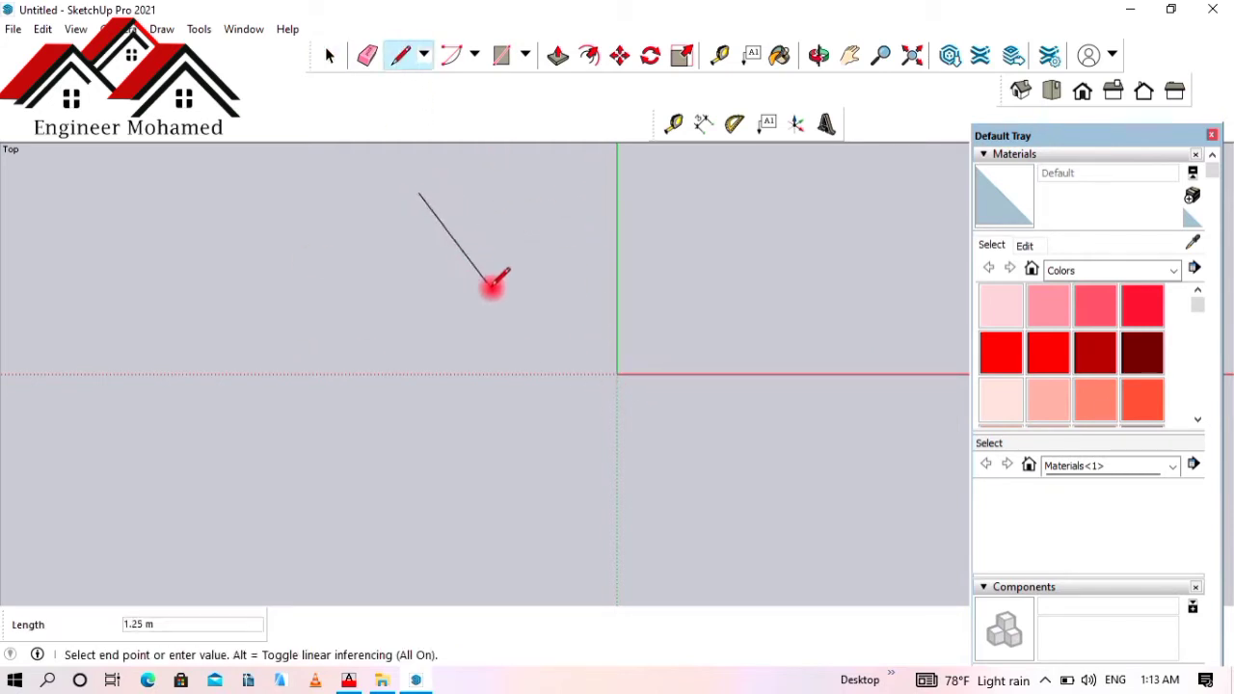
{"action": "left_click", "coordinate": [498, 292]}
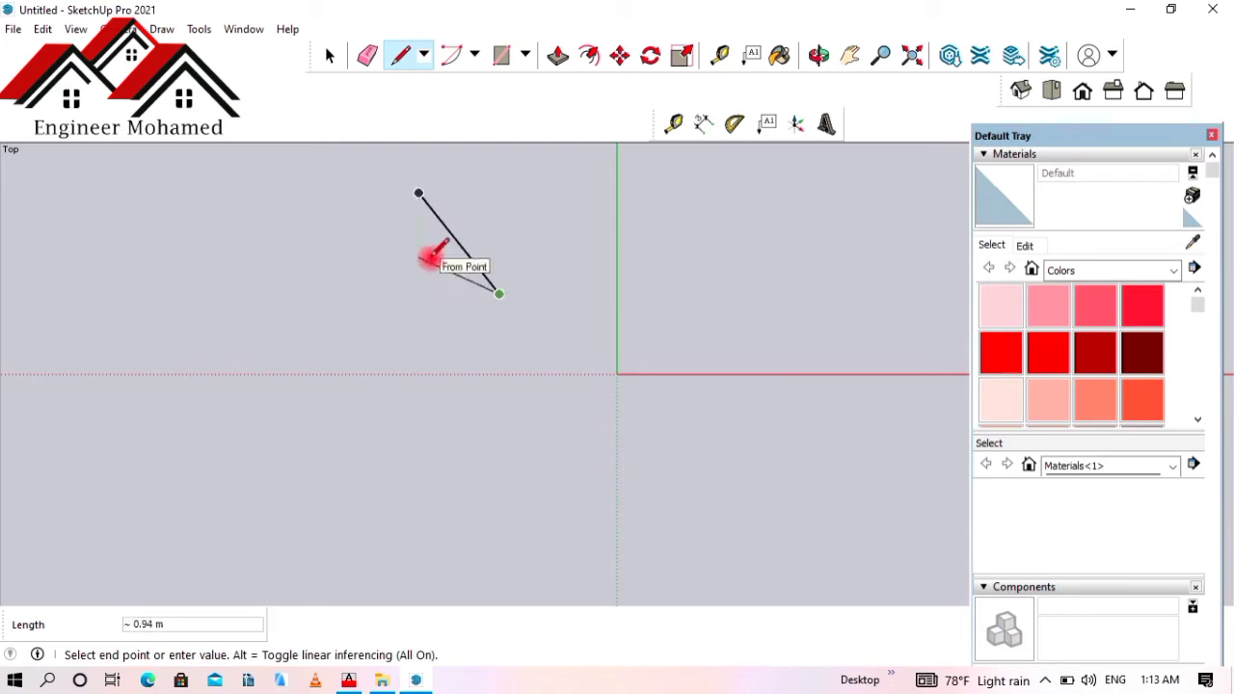
{"action": "key", "text": "Escape"}
{"action": "left_click", "coordinate": [724, 237]}
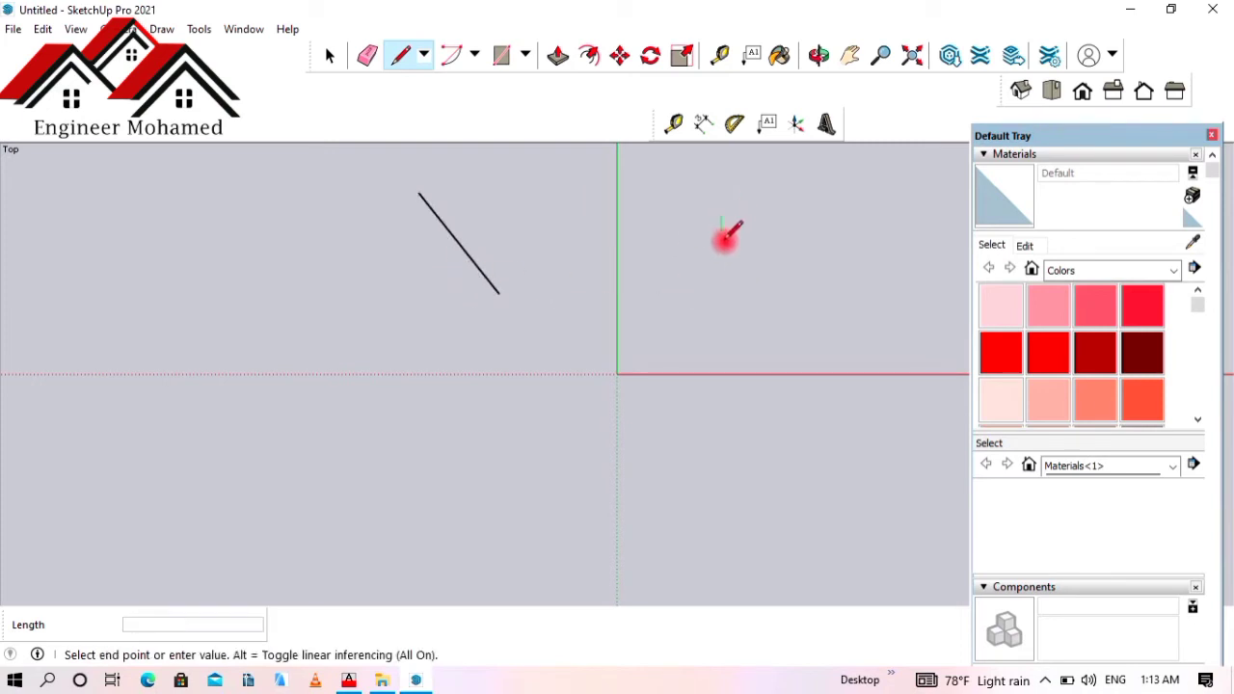
{"action": "left_click", "coordinate": [744, 293]}
{"action": "key", "text": "Escape"}
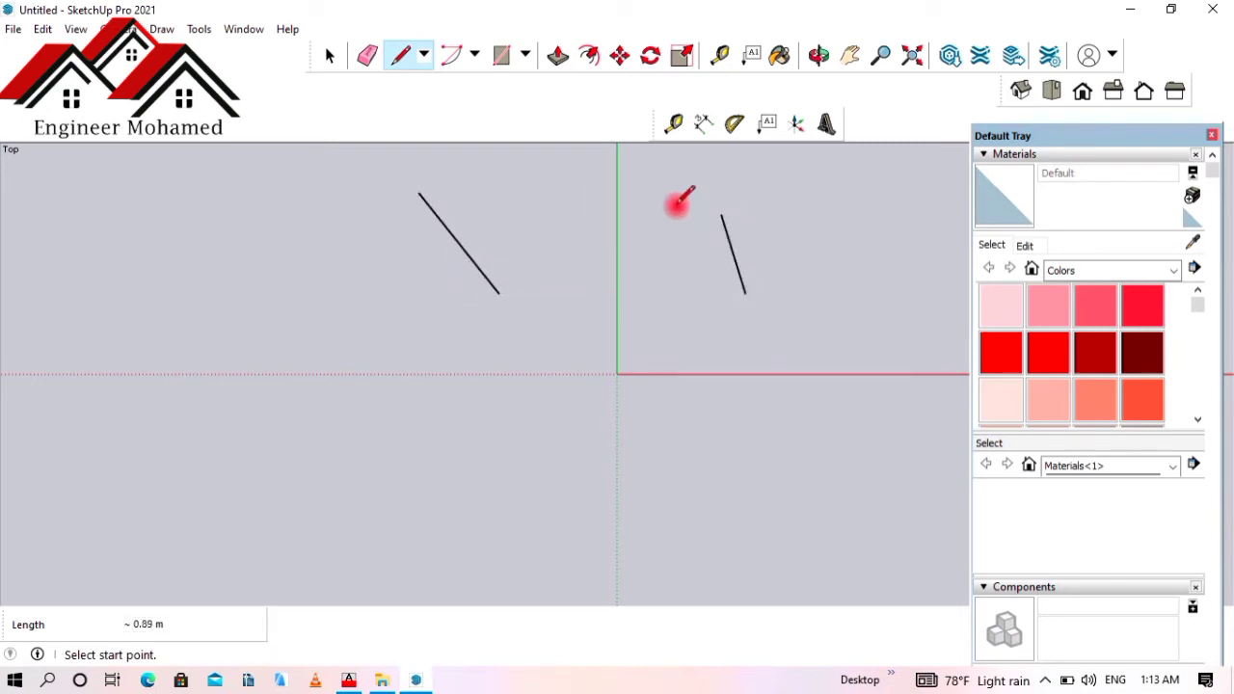
{"action": "left_click", "coordinate": [473, 440]}
{"action": "left_click", "coordinate": [804, 451]}
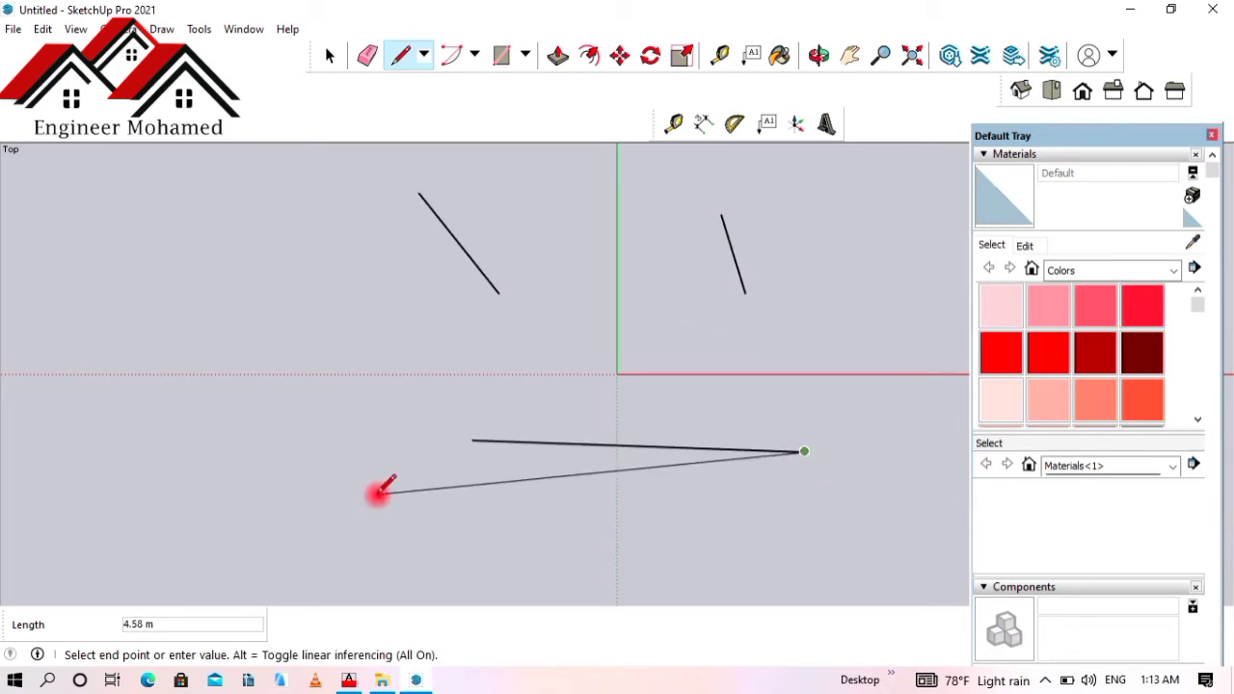
{"action": "key", "text": "Escape"}
{"action": "key", "text": "ctrl+z"}
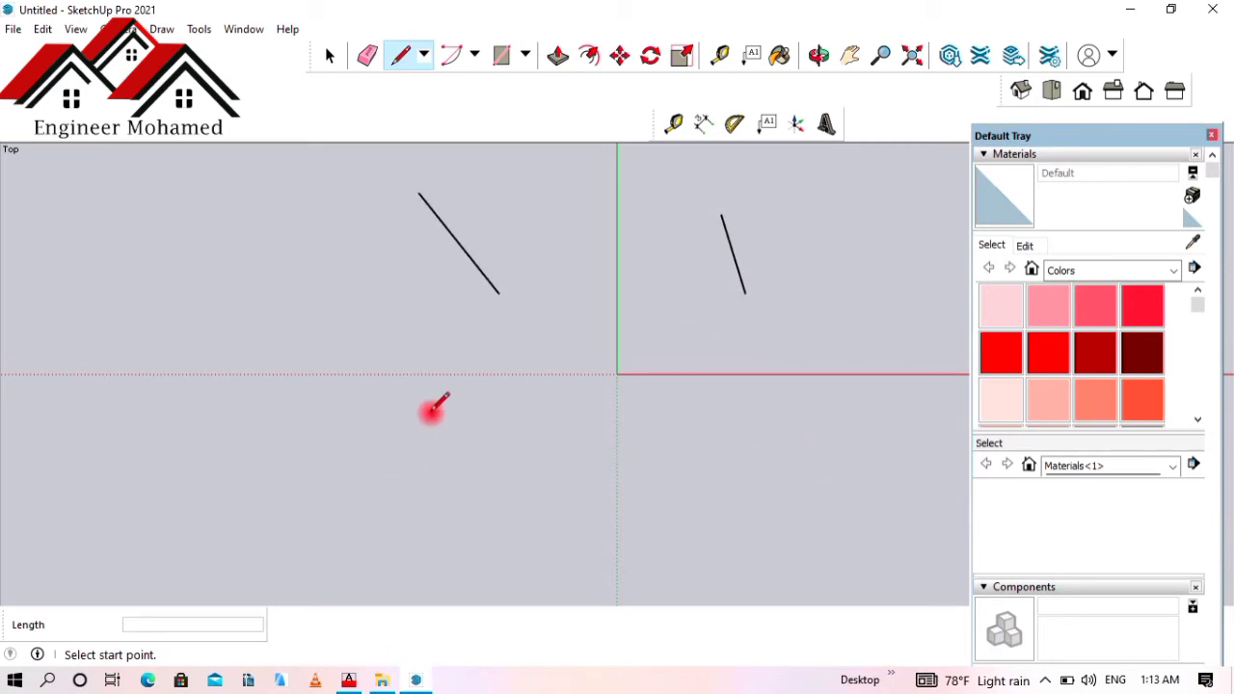
- Draw two separate lines below the red axis, a near-vertical one and a short one about 0.3 m long across the green axis
{"action": "left_click", "coordinate": [492, 435]}
{"action": "left_click", "coordinate": [498, 529]}
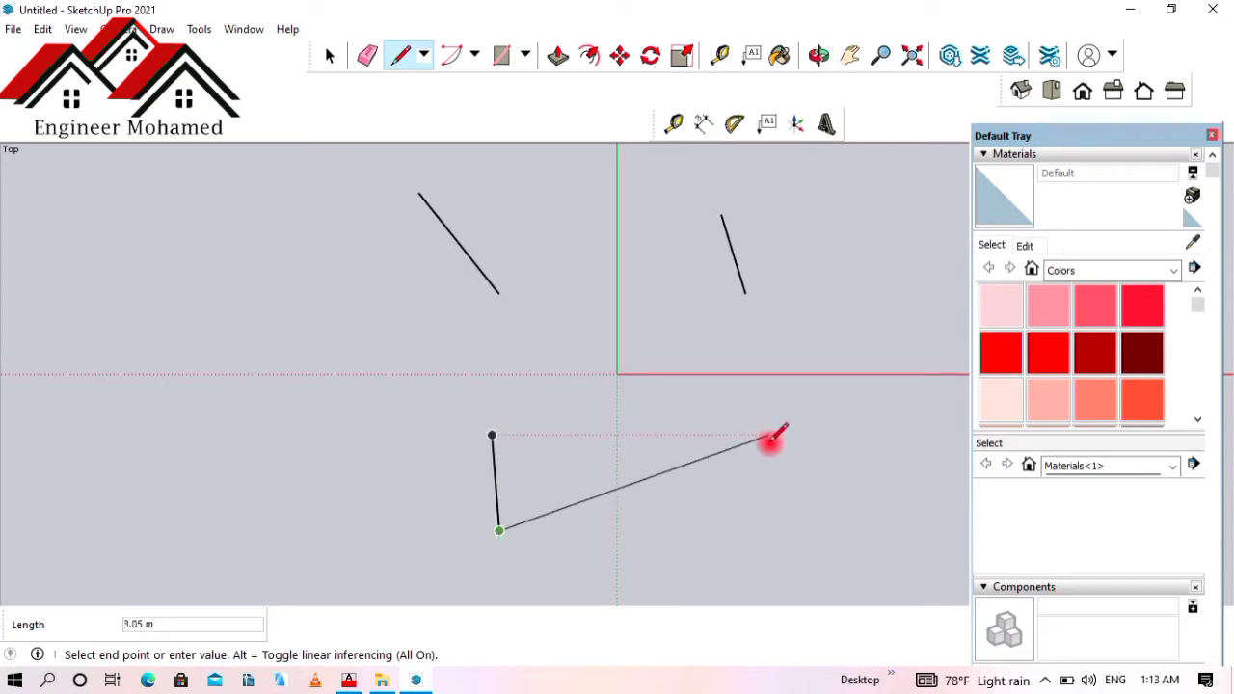
{"action": "key", "text": "Escape"}
{"action": "left_click", "coordinate": [772, 461]}
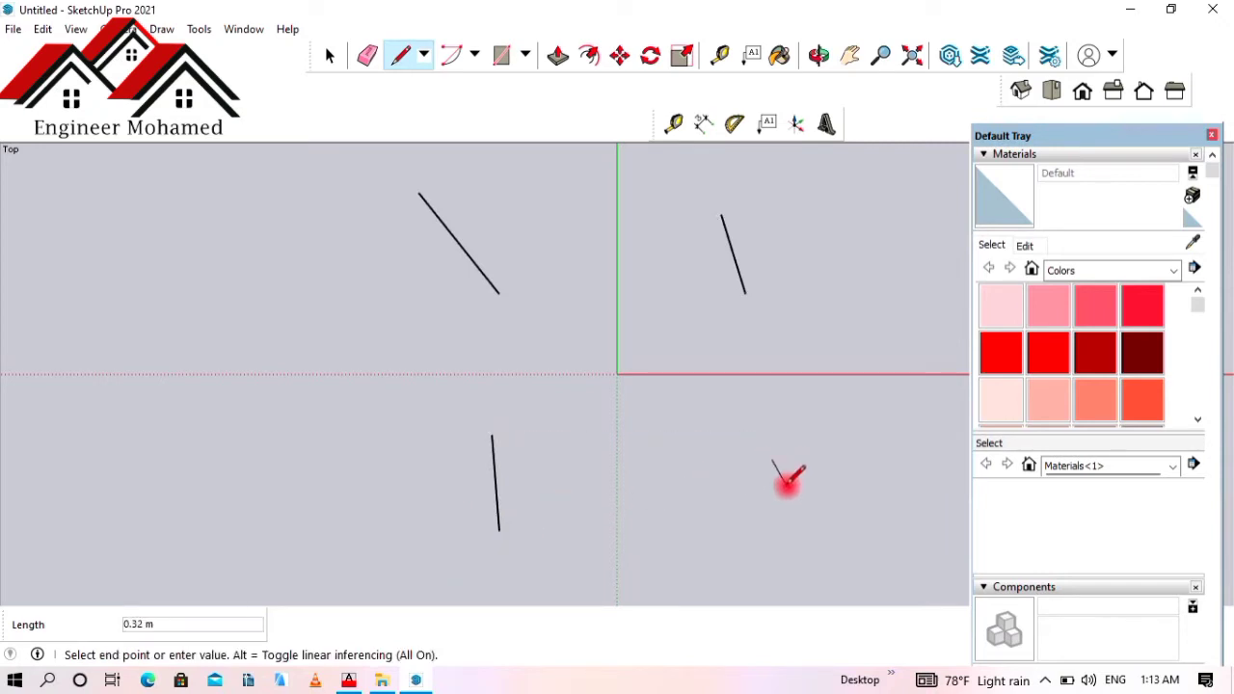
{"action": "left_click", "coordinate": [785, 484]}
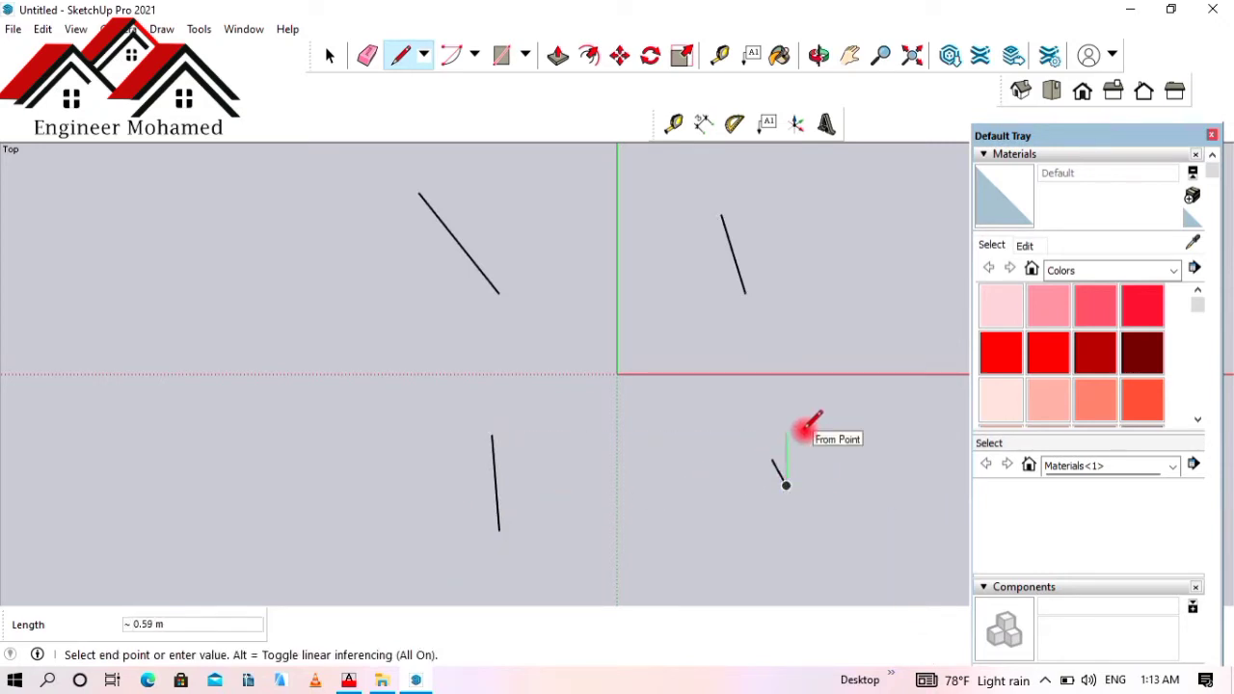
- Draw a chain of connected zigzag lines around the shorter slanted line above the red axis, closing it into a filled shape
{"action": "key", "text": "Escape"}
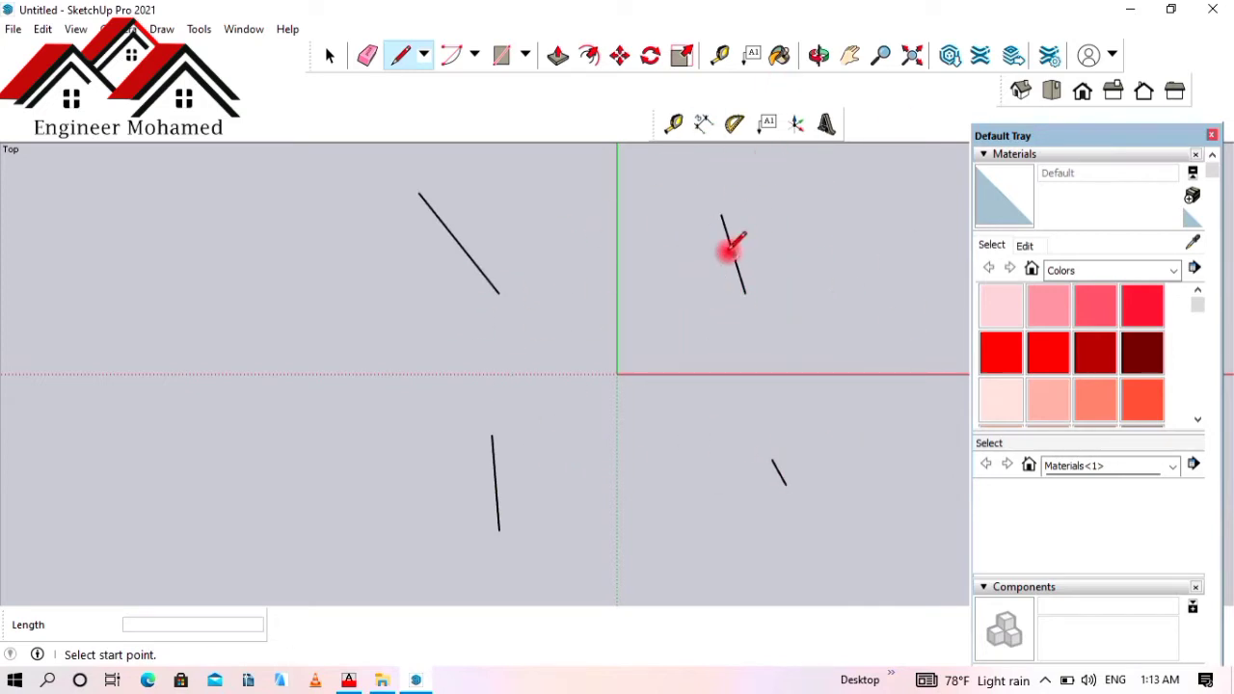
{"action": "left_click_drag", "start_coordinate": [729, 250], "coordinate": [860, 211]}
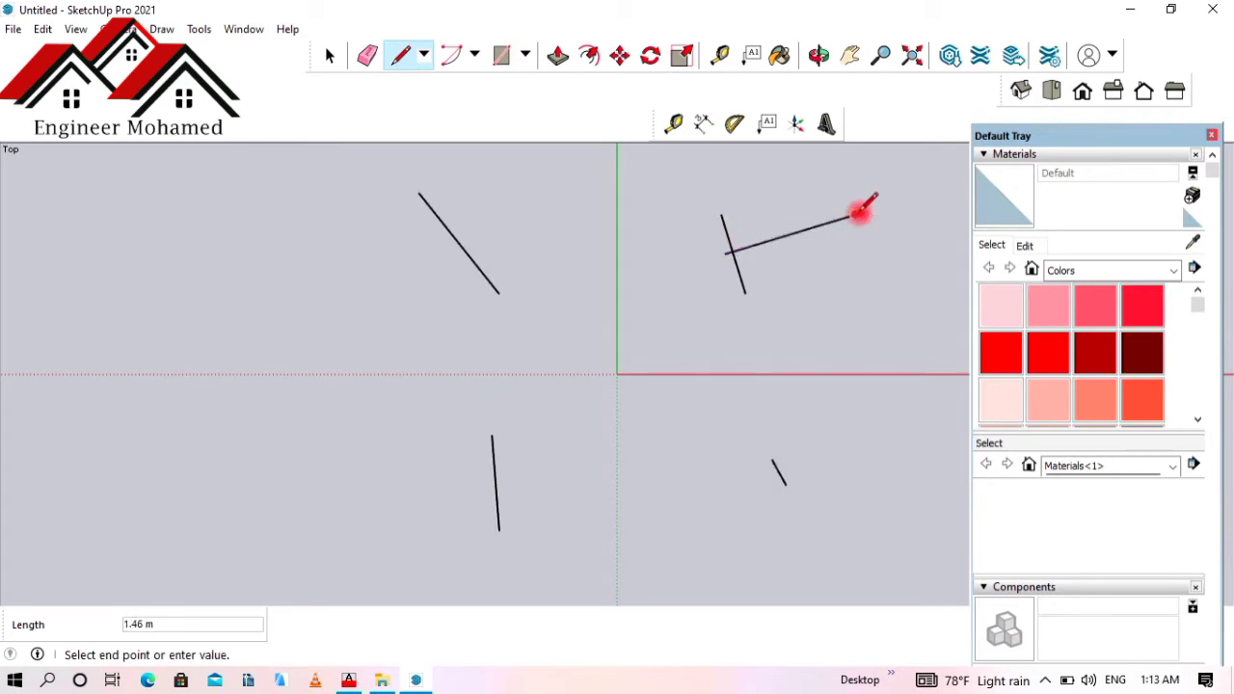
{"action": "left_click", "coordinate": [786, 317]}
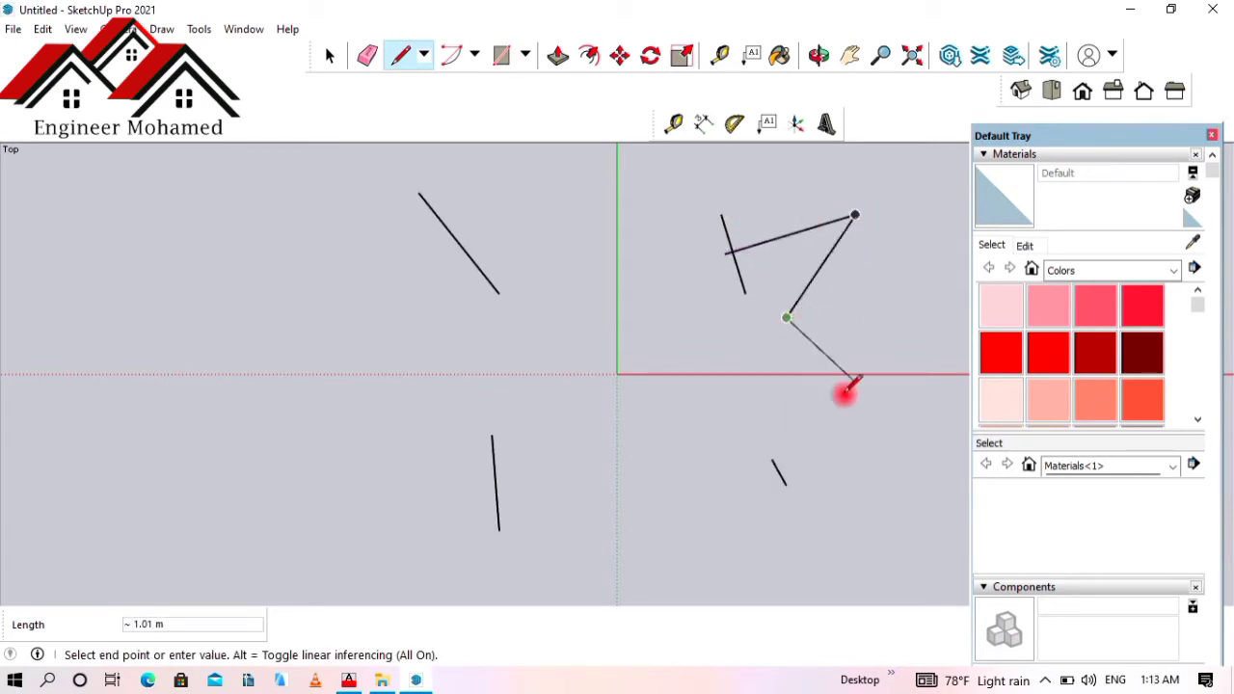
{"action": "left_click", "coordinate": [907, 293]}
{"action": "left_click", "coordinate": [757, 317]}
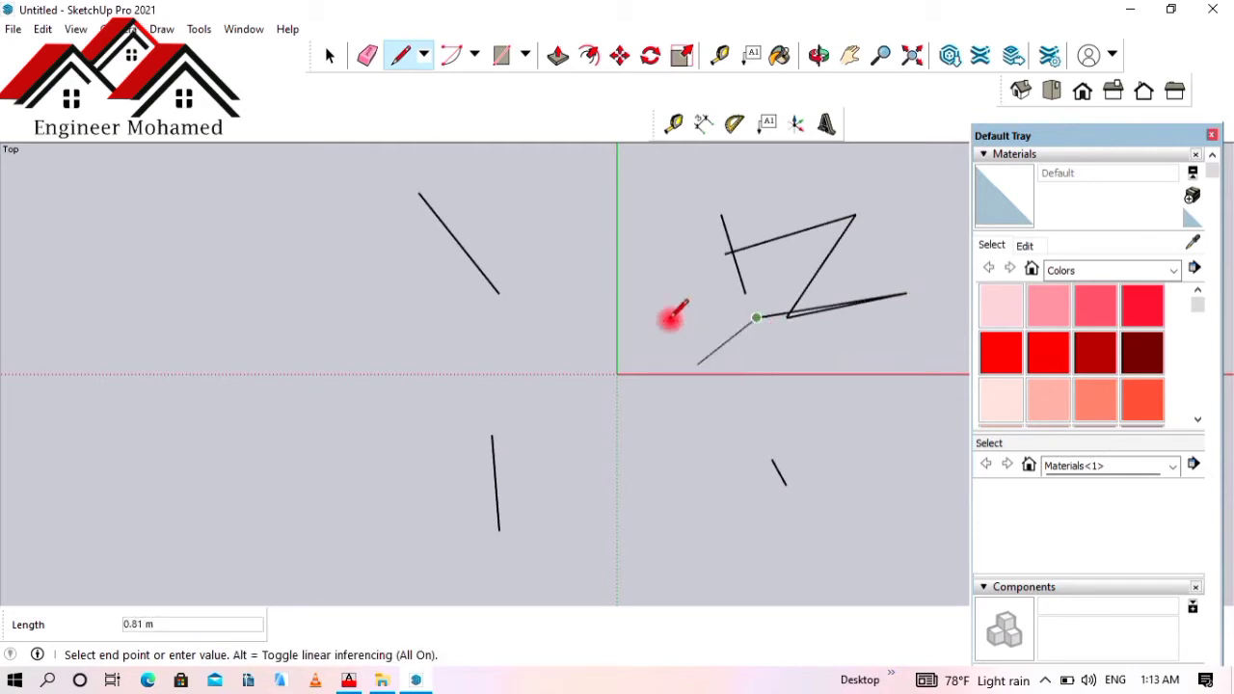
{"action": "left_click", "coordinate": [721, 214]}
{"action": "left_click", "coordinate": [854, 214]}
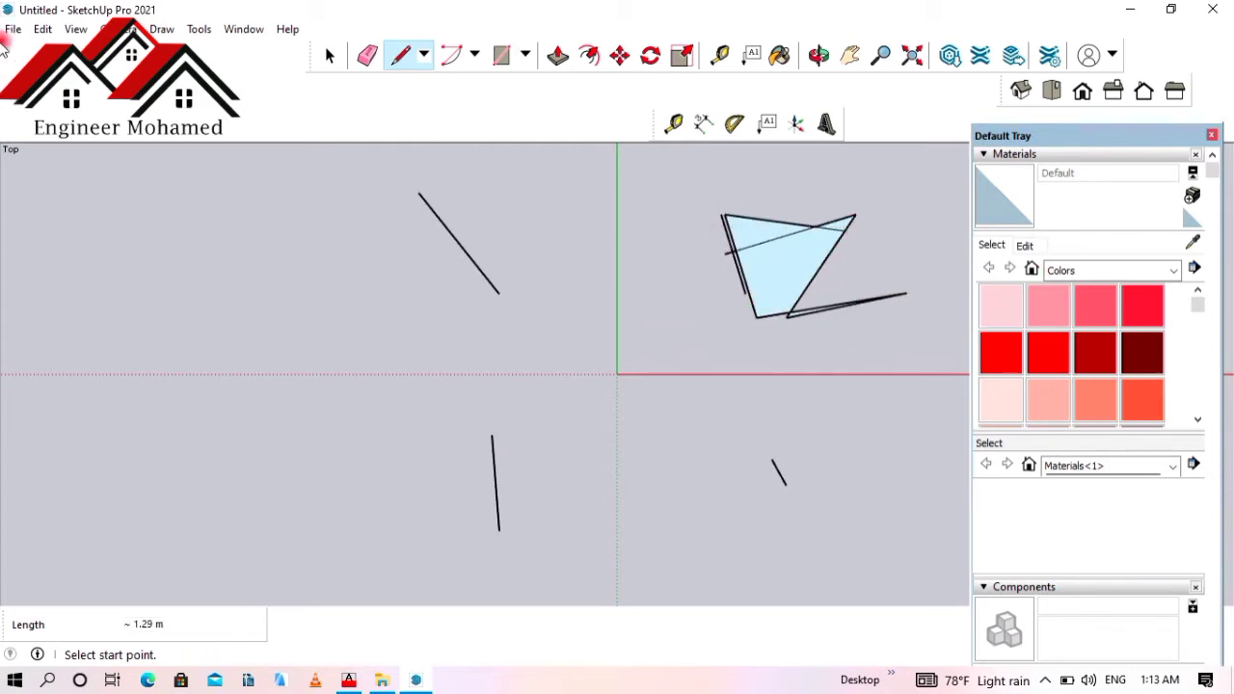
- Select all the drawn lines and faces on both sides of the axes and delete them
{"action": "left_click", "coordinate": [330, 56]}
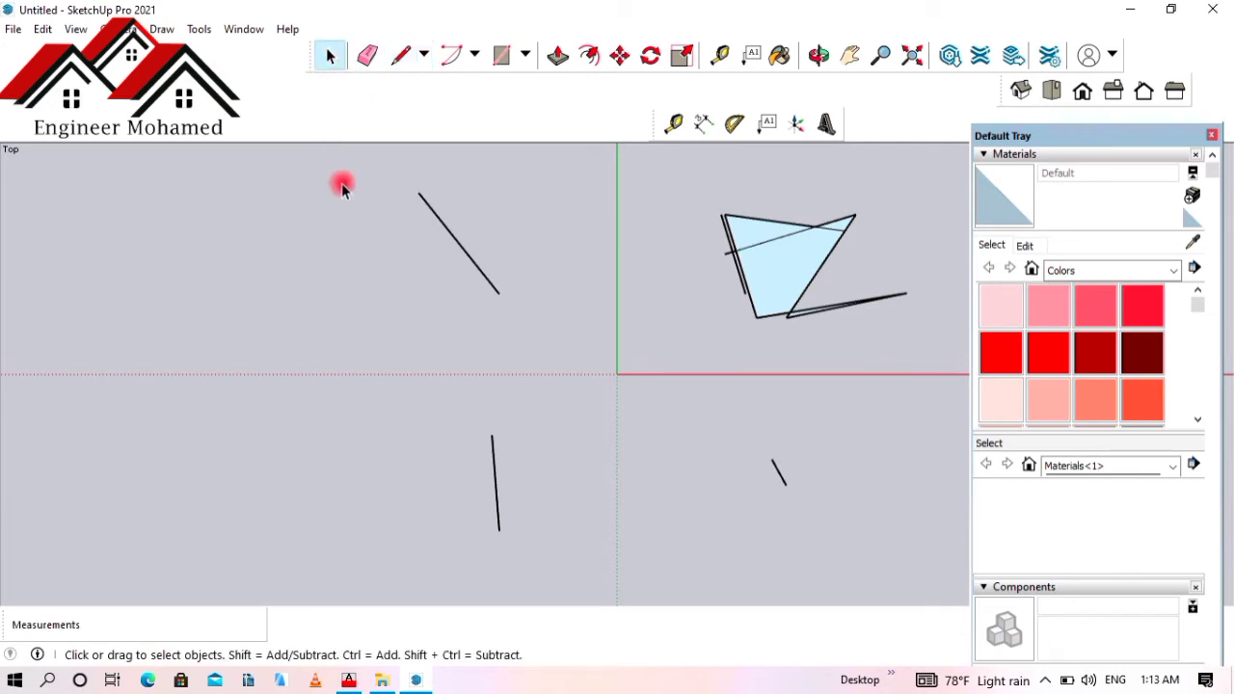
{"action": "left_click_drag", "start_coordinate": [268, 154], "coordinate": [946, 605]}
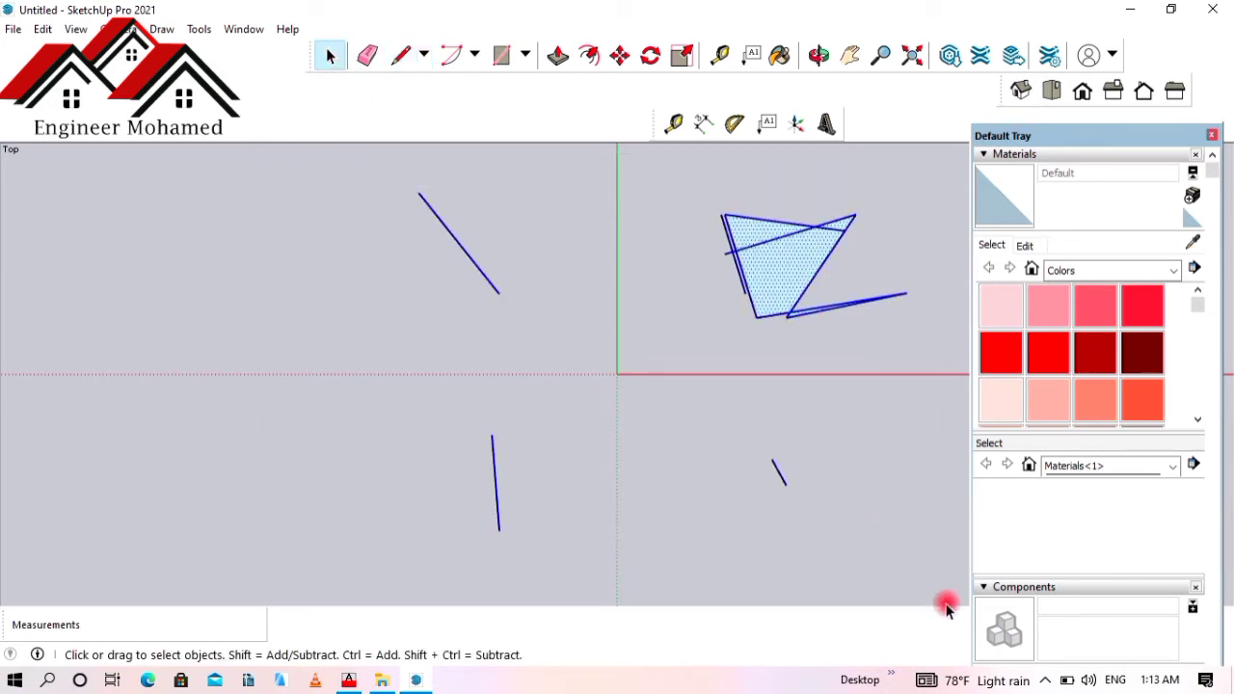
{"action": "key", "text": "Delete"}
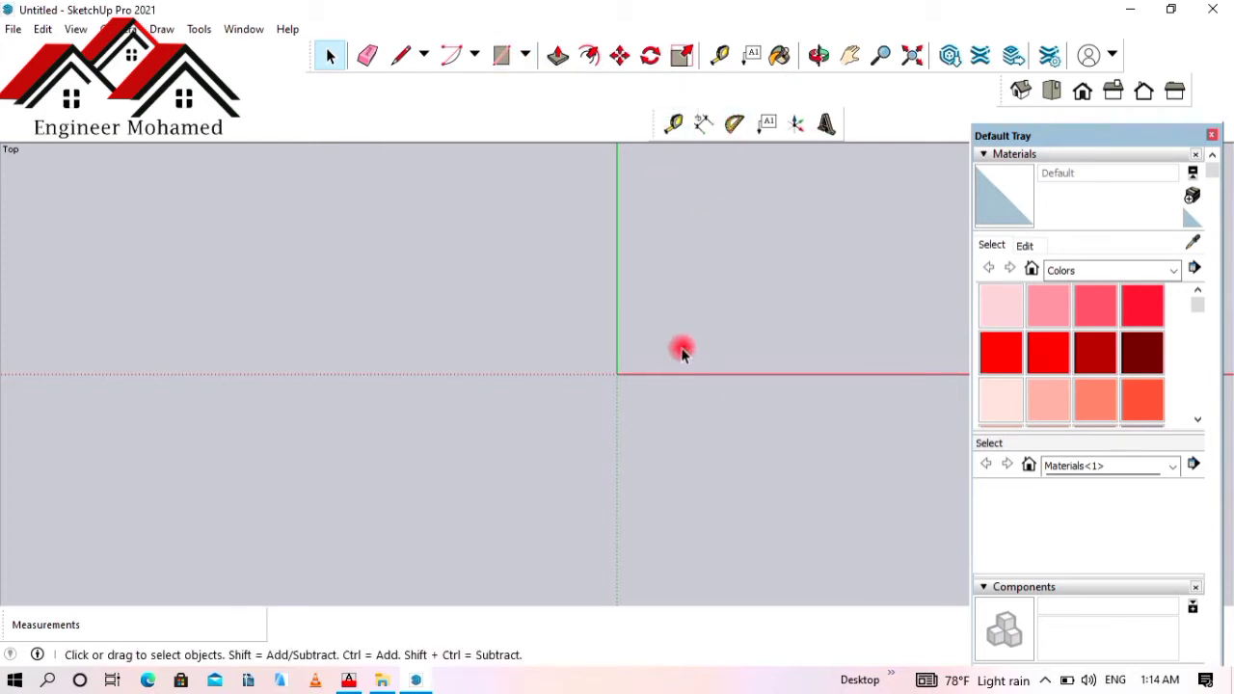
- Draw a rectangle from the origin measuring 5 m along the red axis and 4 m along the green axis
{"action": "left_click", "coordinate": [501, 59]}
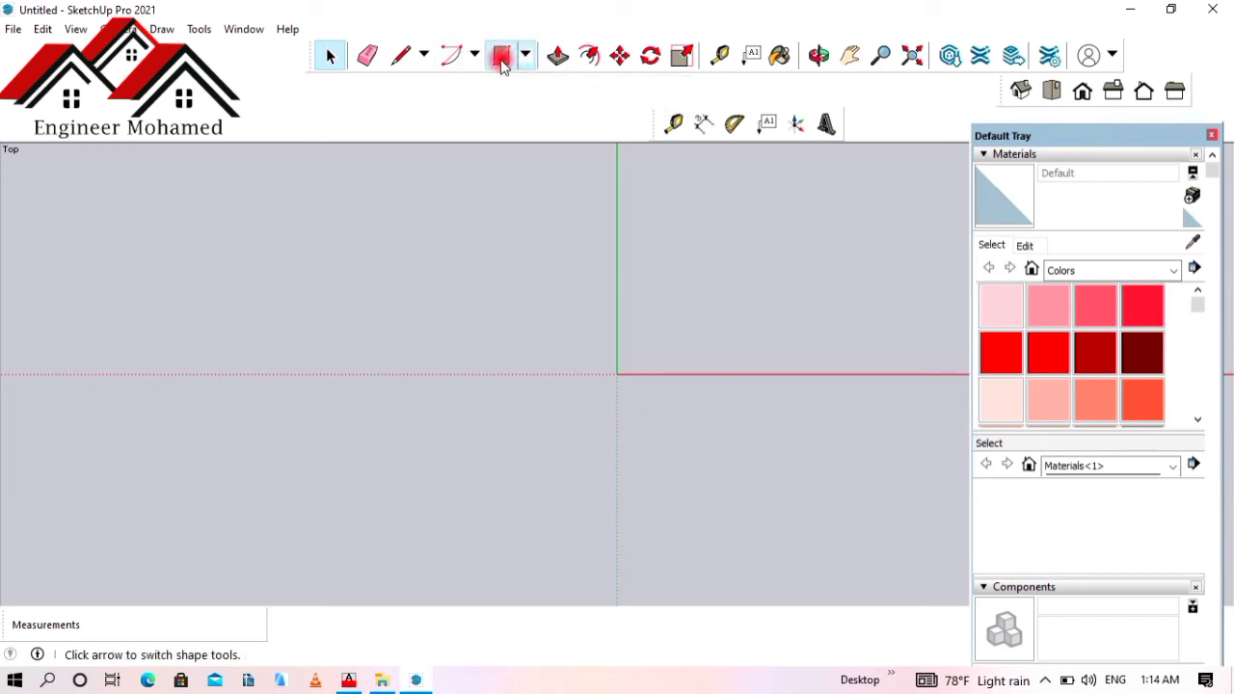
{"action": "left_click", "coordinate": [617, 374]}
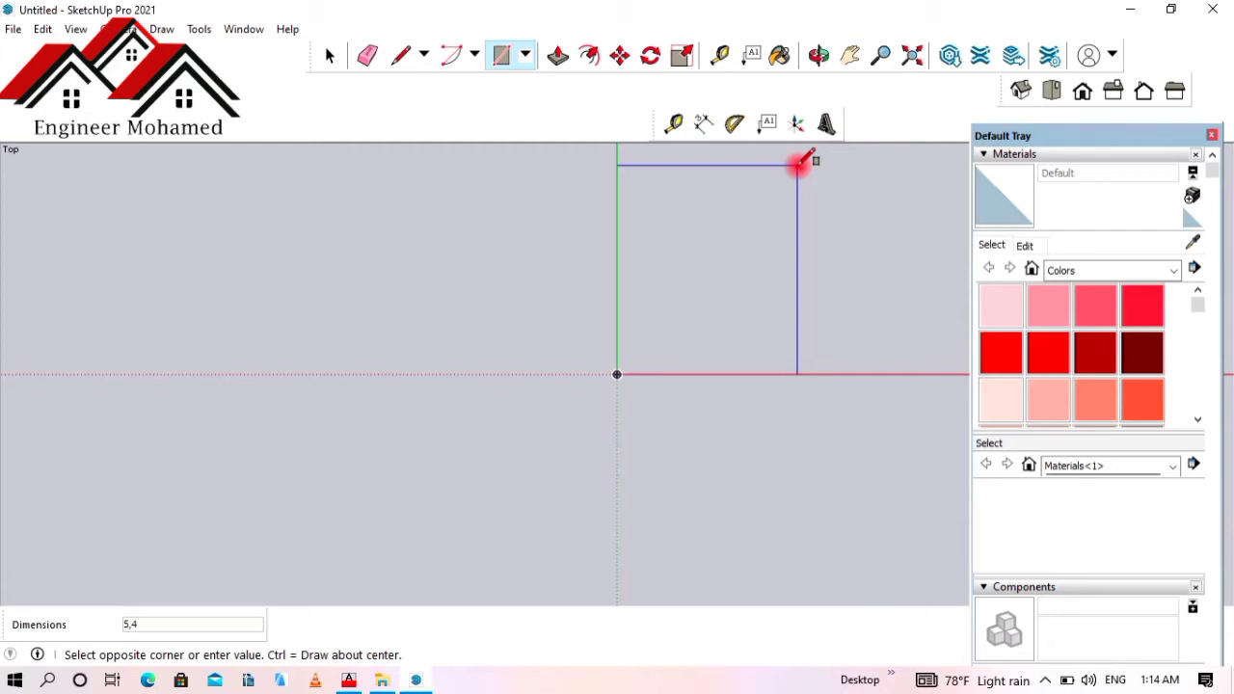
{"action": "key", "text": "Return"}
{"action": "scroll", "coordinate": [546, 261], "scroll_direction": "down", "scroll_amount": 4}
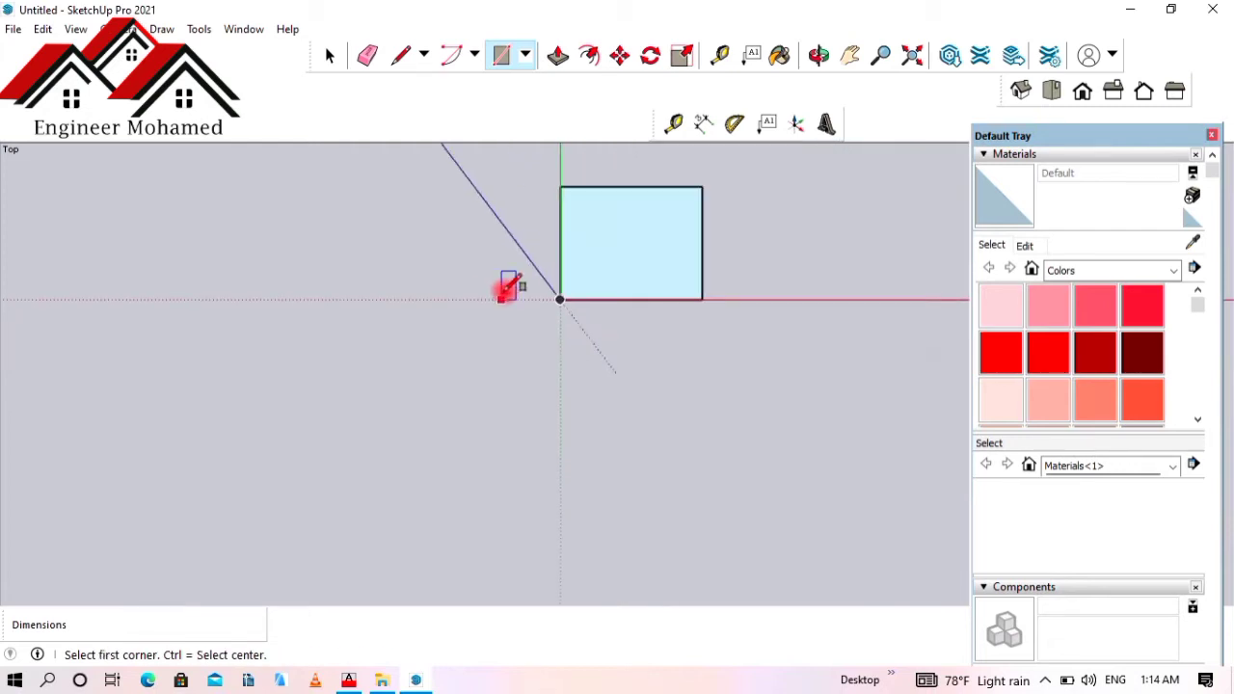
{"action": "left_click", "coordinate": [920, 70]}
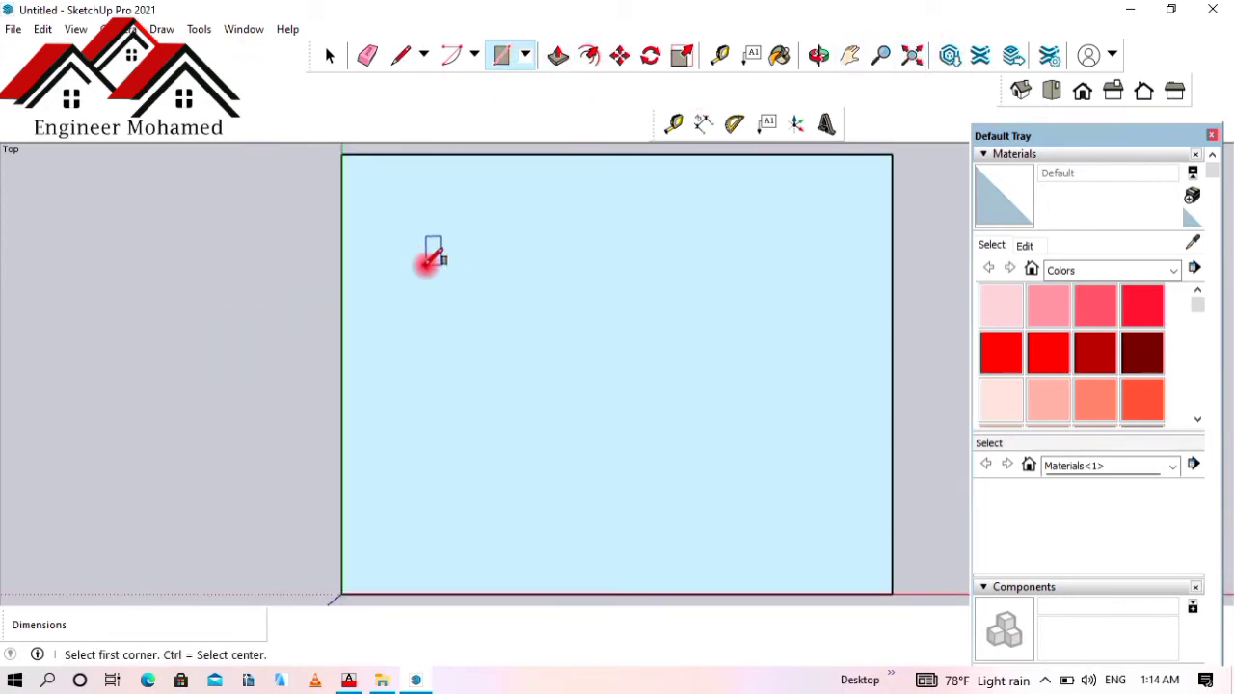
{"action": "scroll", "coordinate": [586, 272], "scroll_direction": "down", "scroll_amount": 3}
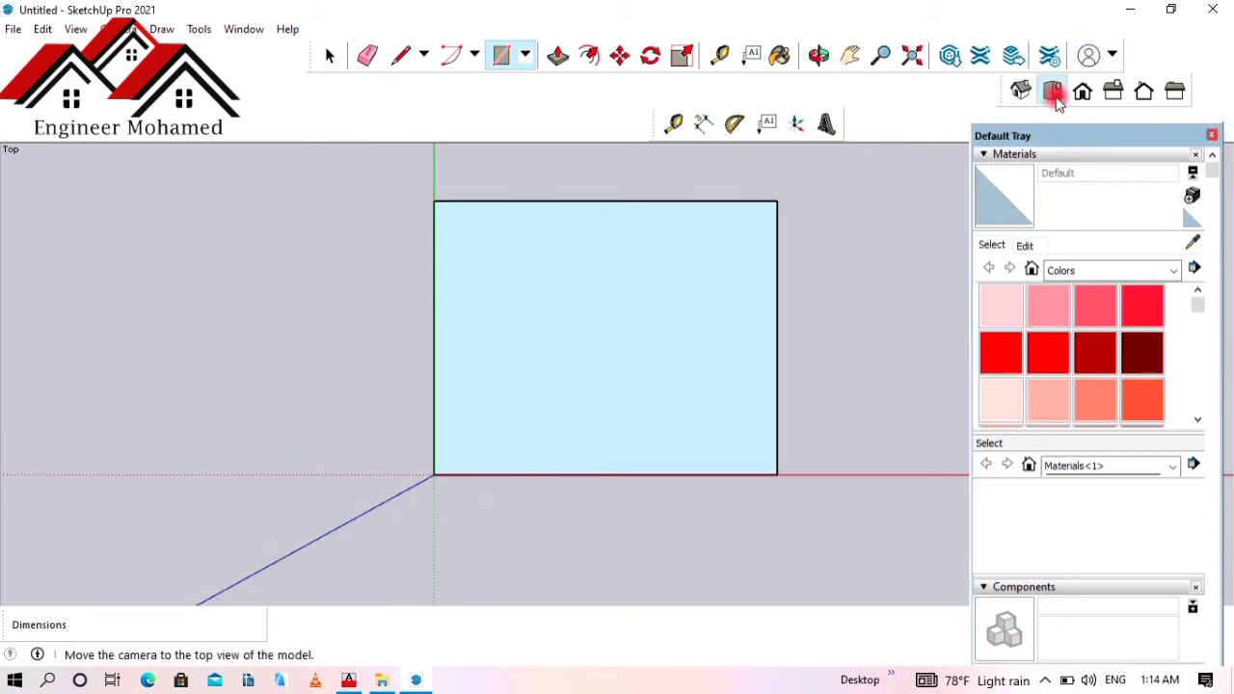
- Undo the 5 by 4 m rectangle and reset the model to the Top view
{"action": "key", "text": "ctrl+z"}
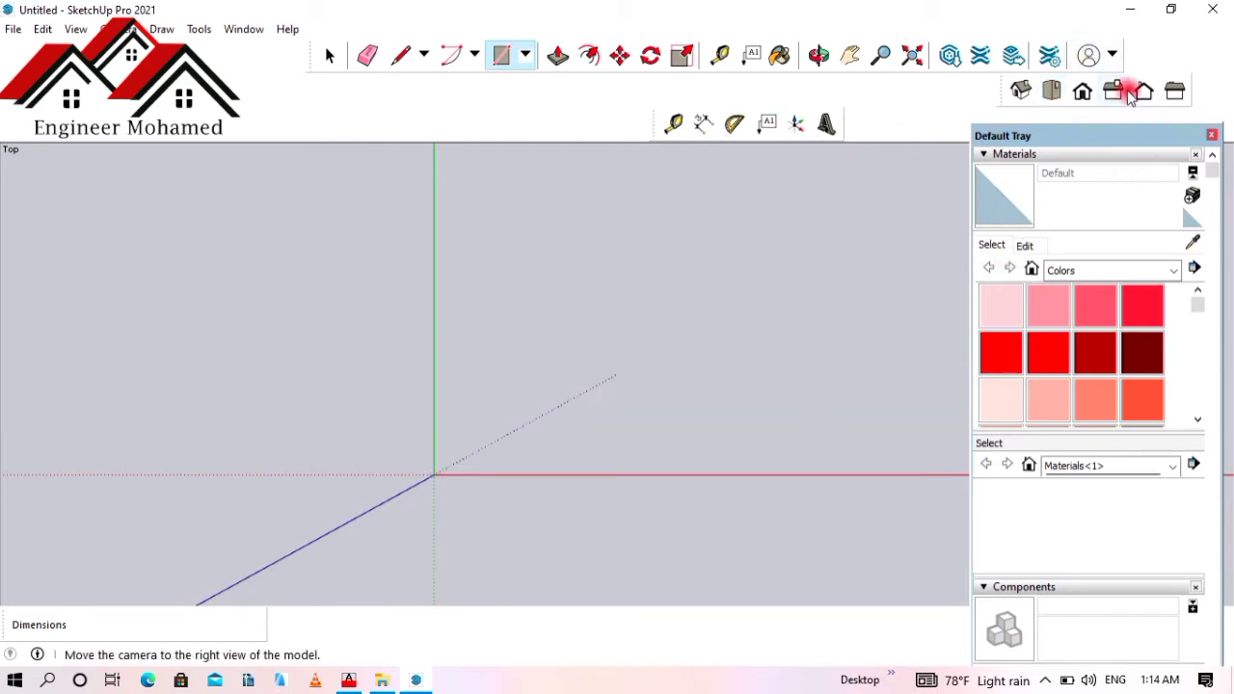
{"action": "left_click", "coordinate": [1082, 91]}
{"action": "left_click", "coordinate": [1051, 91]}
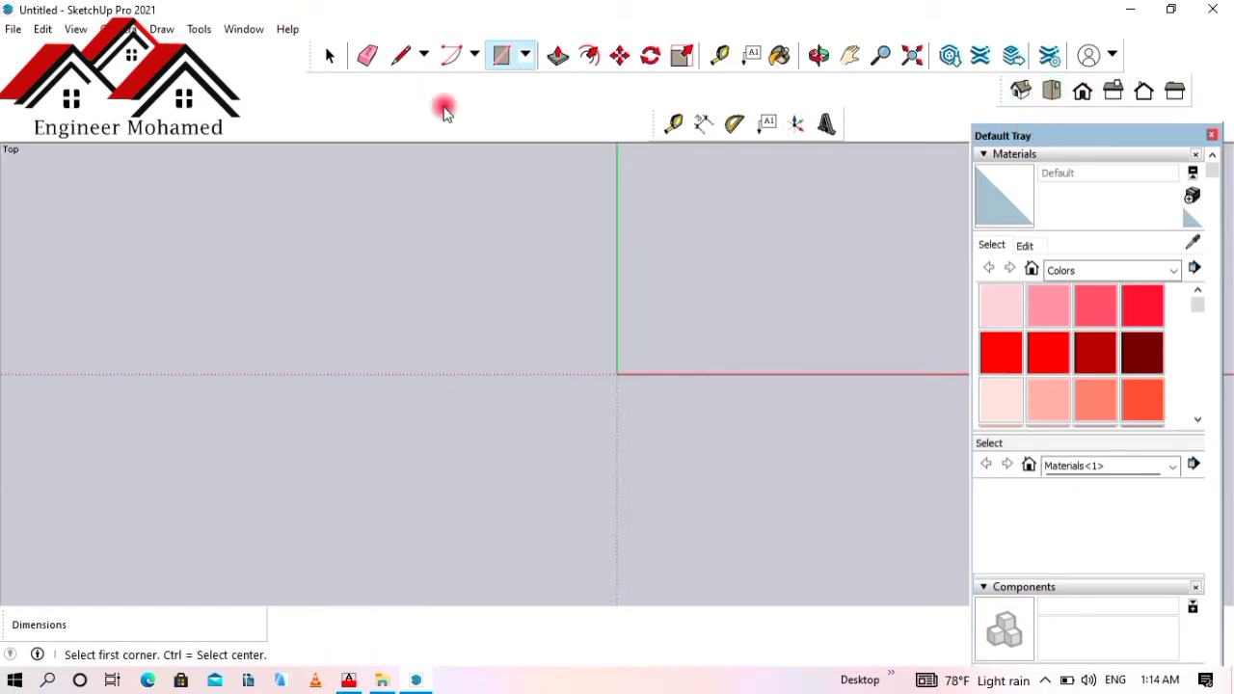
- Place a Tape Measure guide parallel to the red axis, 5 m up the green axis
{"action": "left_click", "coordinate": [673, 123]}
{"action": "left_click", "coordinate": [730, 374]}
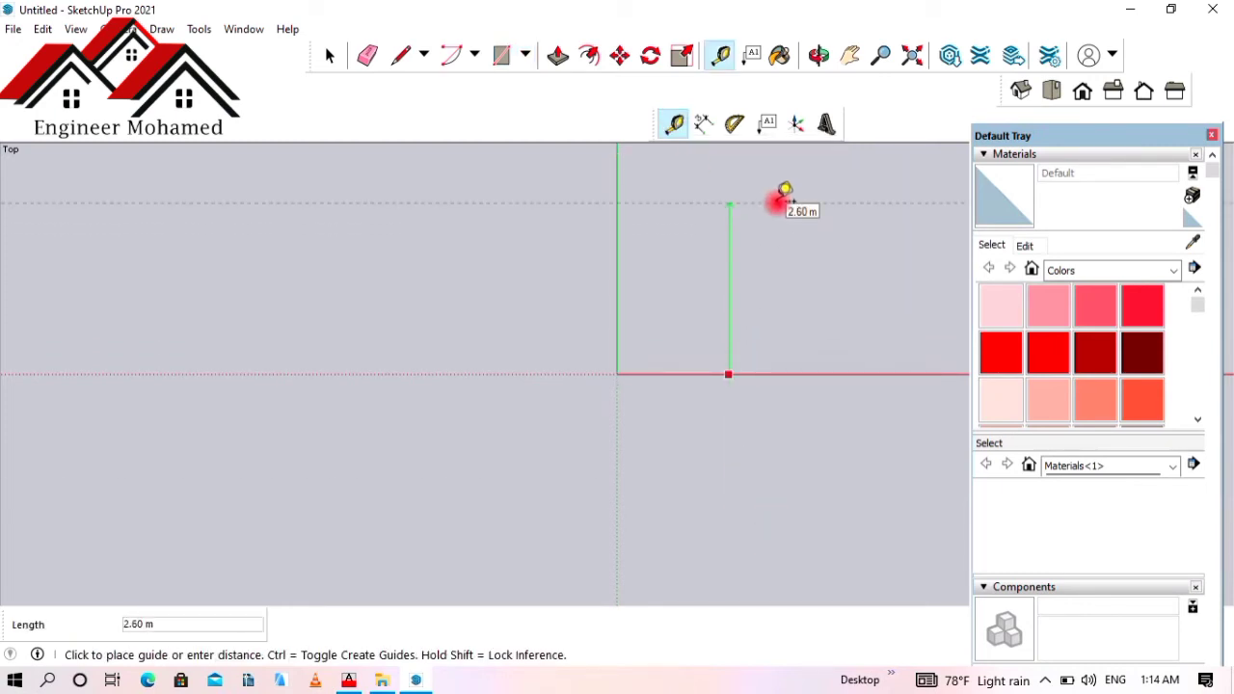
{"action": "type", "text": "5"}
{"action": "key", "text": "Return"}
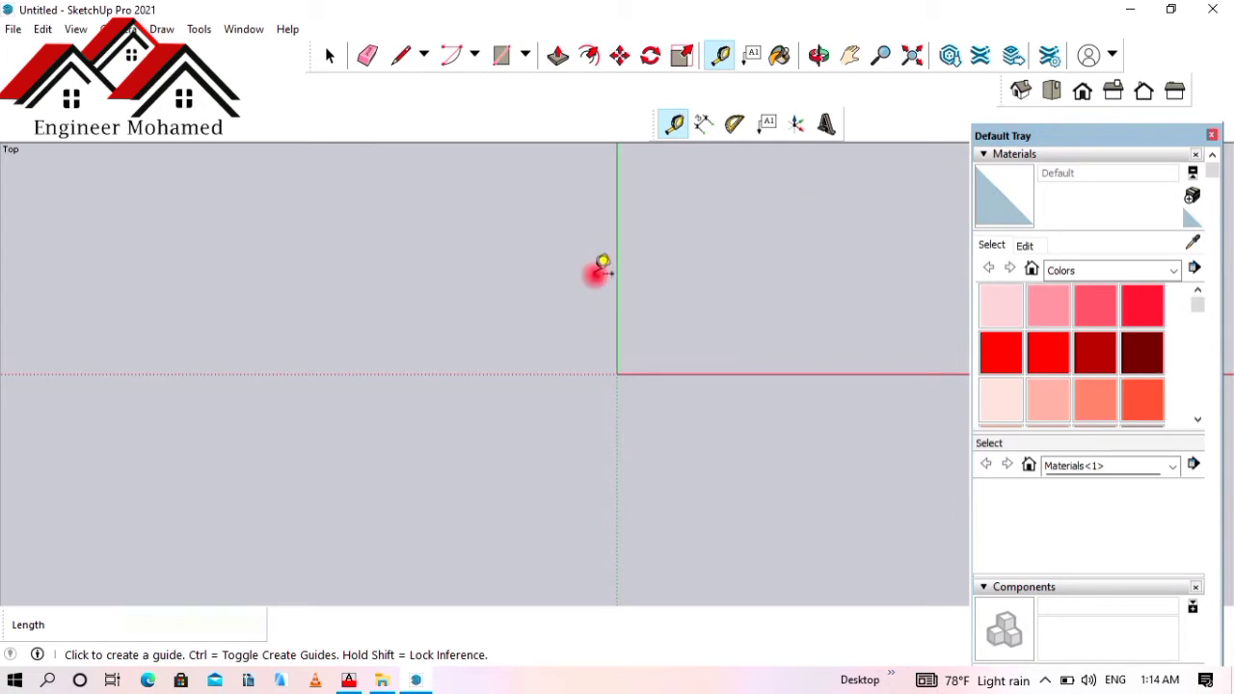
- Place a Tape Measure guide parallel to the green axis, 4 m along the red axis
{"action": "left_click", "coordinate": [617, 255]}
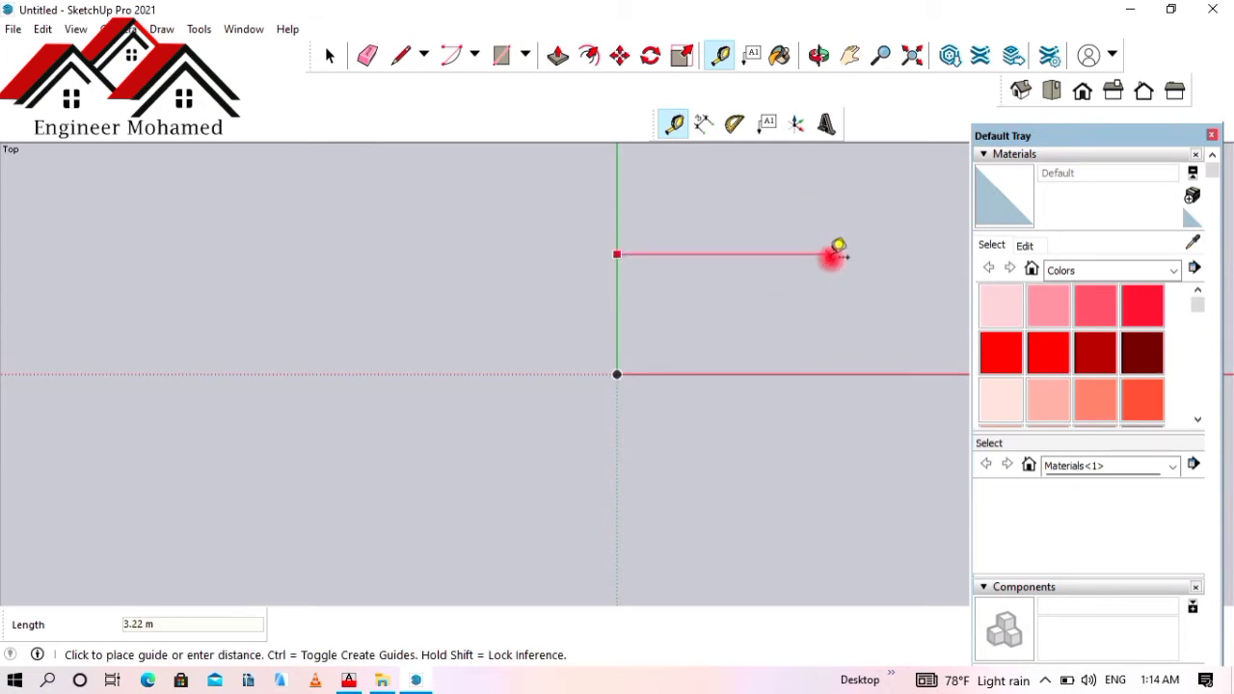
{"action": "left_click", "coordinate": [777, 253]}
{"action": "left_click", "coordinate": [617, 310]}
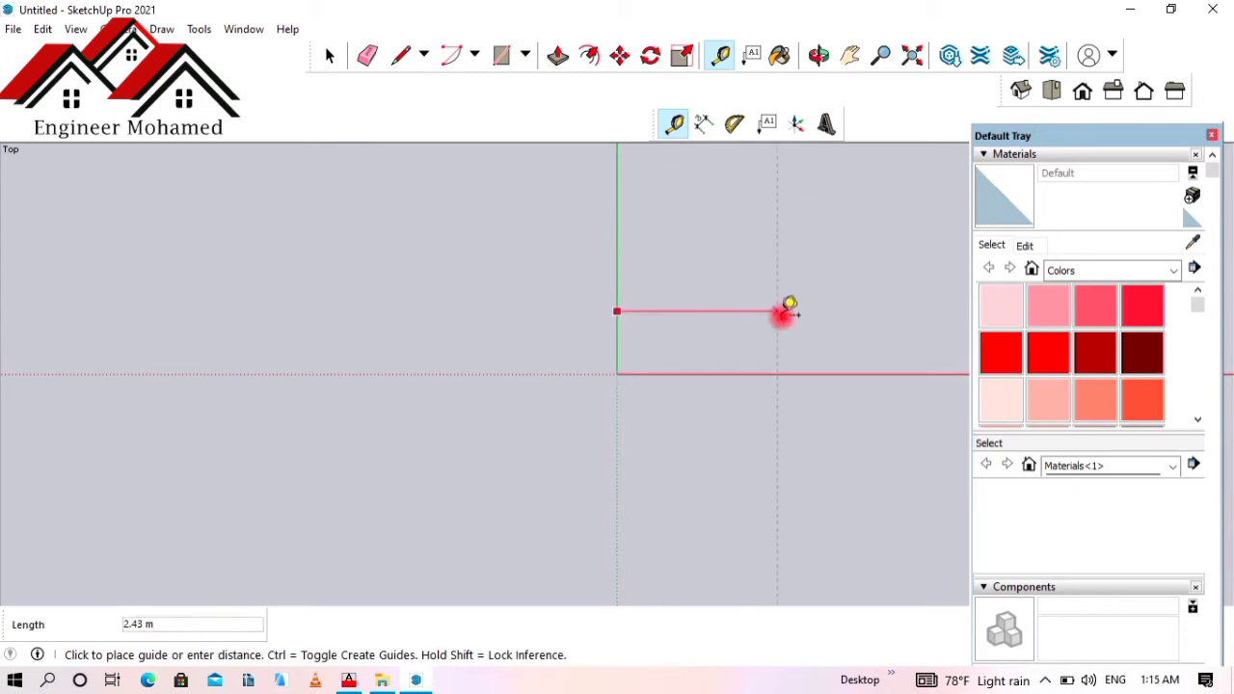
{"action": "type", "text": "4"}
{"action": "key", "text": "Return"}
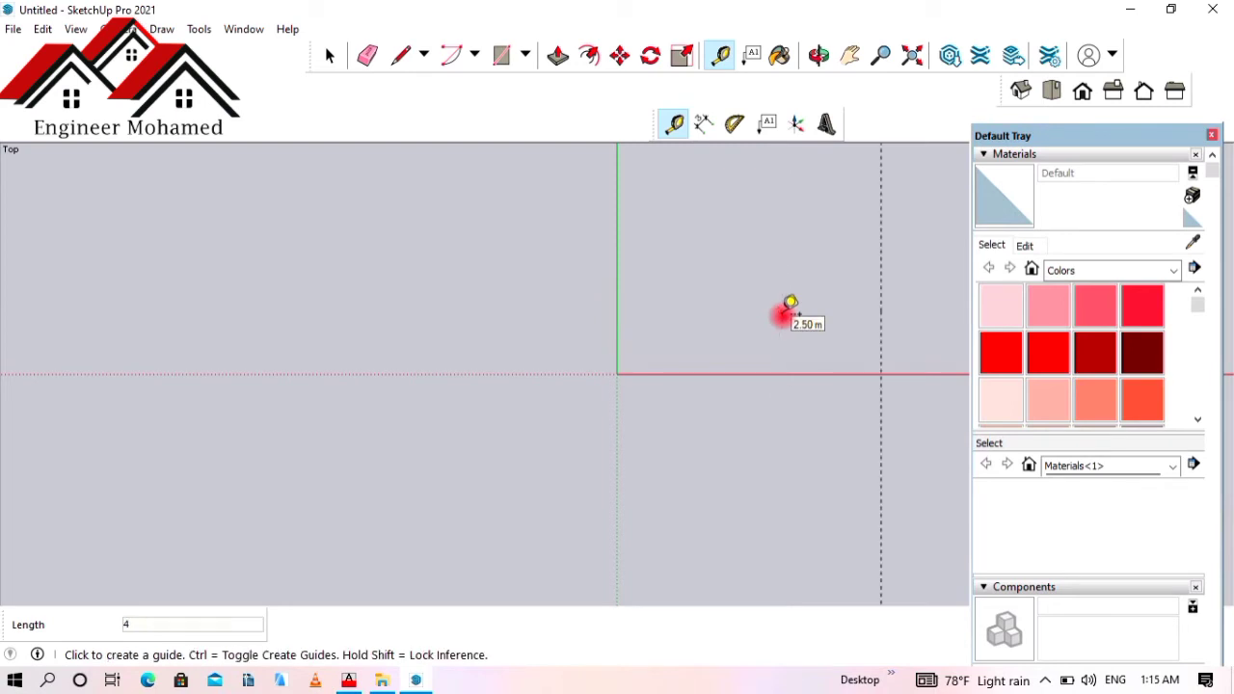
{"action": "scroll", "coordinate": [675, 391], "scroll_direction": "down", "scroll_amount": 3}
{"action": "scroll", "coordinate": [816, 261], "scroll_direction": "up", "scroll_amount": 2}
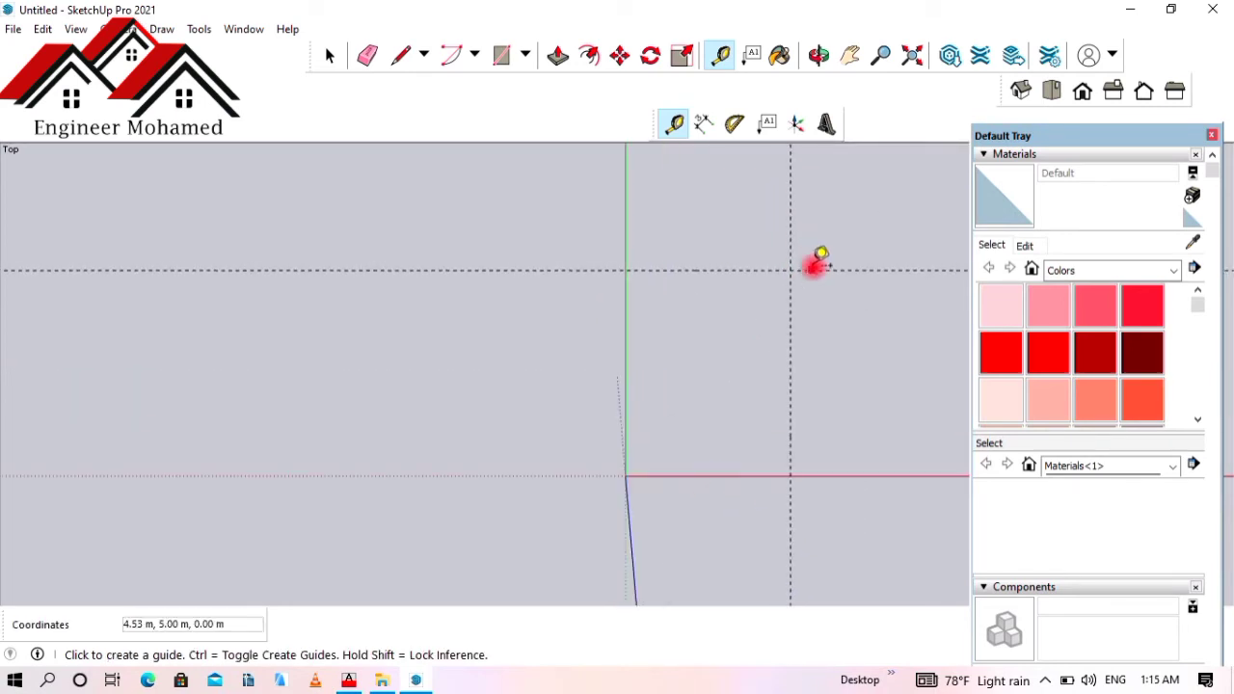
- Draw a 4 by 5 m rectangle from the origin to the intersection of the two guides
{"action": "left_click", "coordinate": [500, 55]}
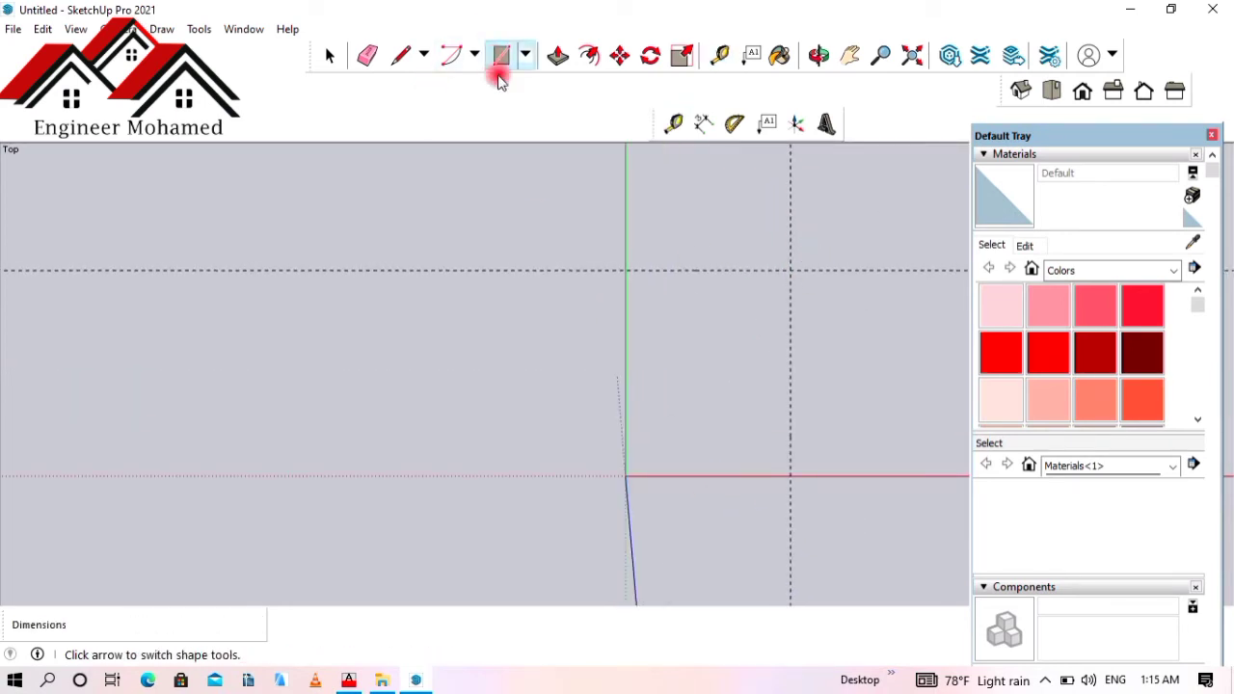
{"action": "left_click", "coordinate": [625, 476]}
{"action": "left_click", "coordinate": [792, 269]}
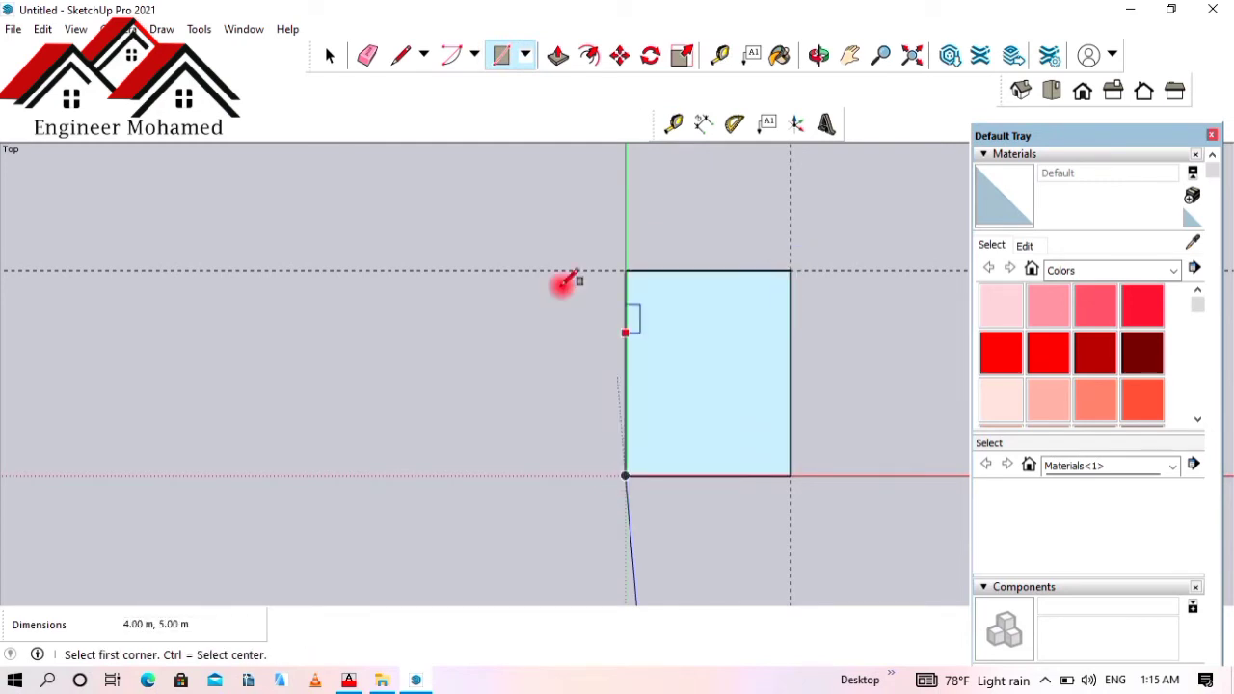
{"action": "scroll", "coordinate": [386, 193], "scroll_direction": "down", "scroll_amount": 2}
{"action": "scroll", "coordinate": [608, 261], "scroll_direction": "up", "scroll_amount": 2}
{"action": "left_click", "coordinate": [783, 56]}
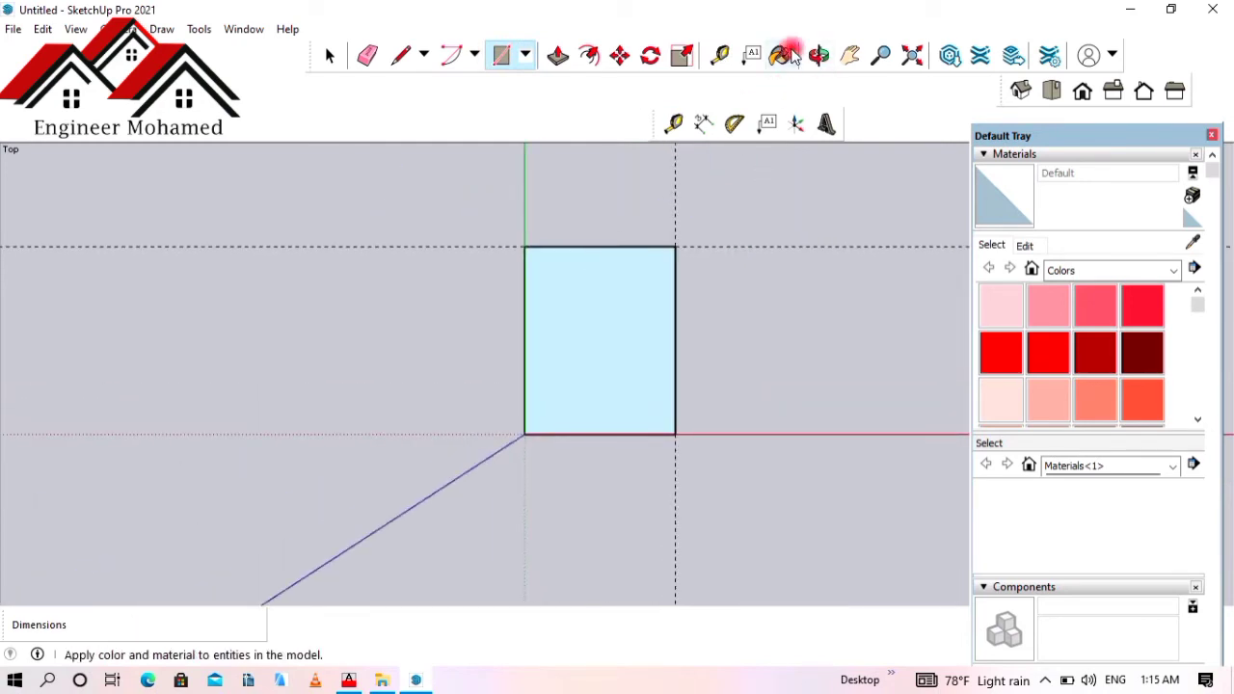
{"action": "left_click", "coordinate": [911, 55]}
{"action": "scroll", "coordinate": [617, 342], "scroll_direction": "down", "scroll_amount": 2}
{"action": "key", "text": "r"}
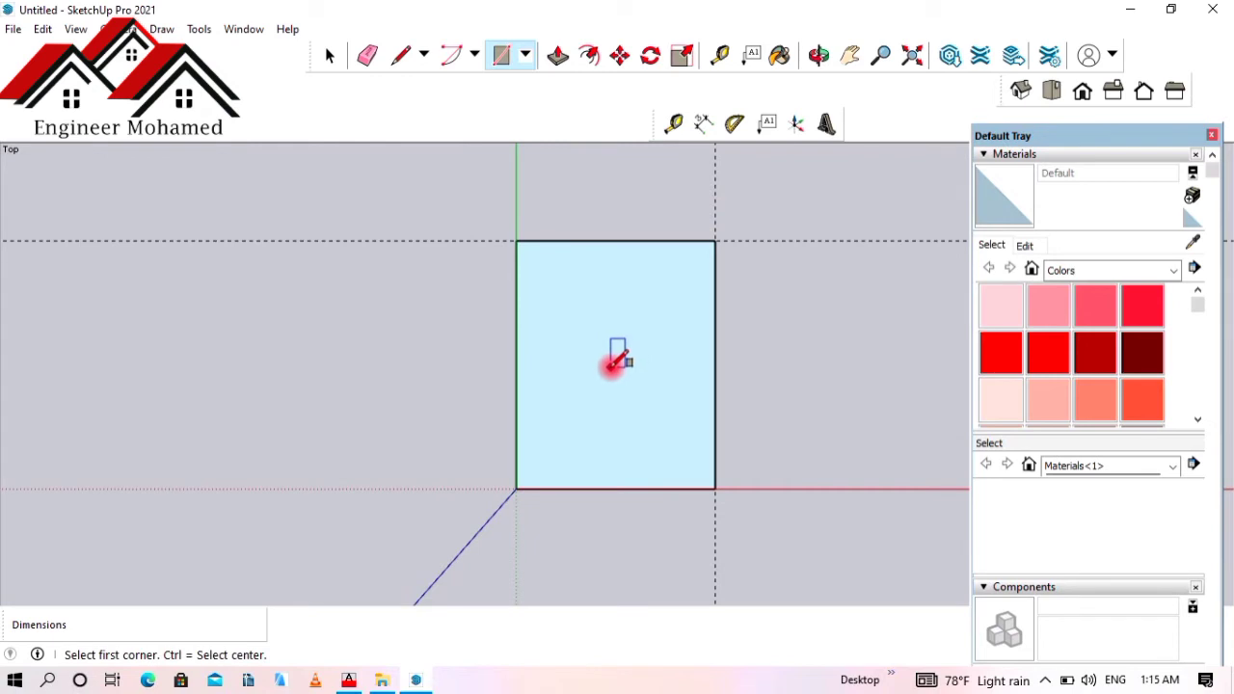
- Undo the rectangle and both guides to leave the drawing area empty
{"action": "key", "text": "ctrl+z"}
{"action": "scroll", "coordinate": [771, 472], "scroll_direction": "down", "scroll_amount": 2}
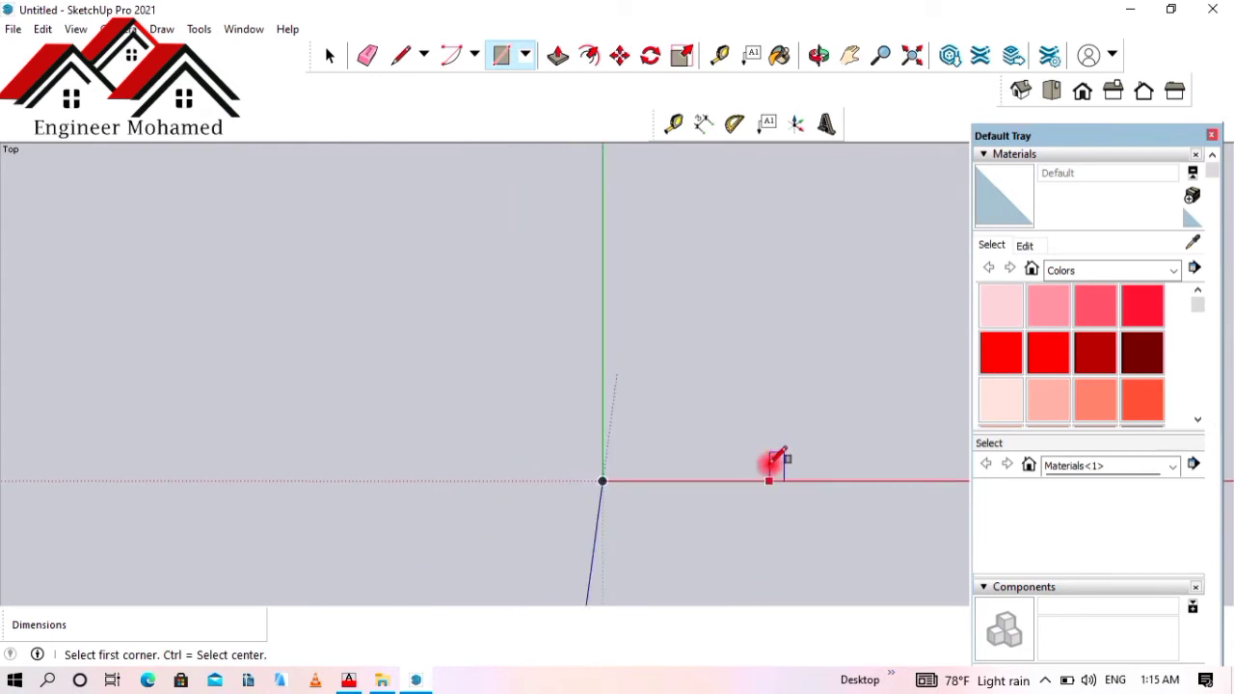
{"action": "scroll", "coordinate": [622, 468], "scroll_direction": "up", "scroll_amount": 1}
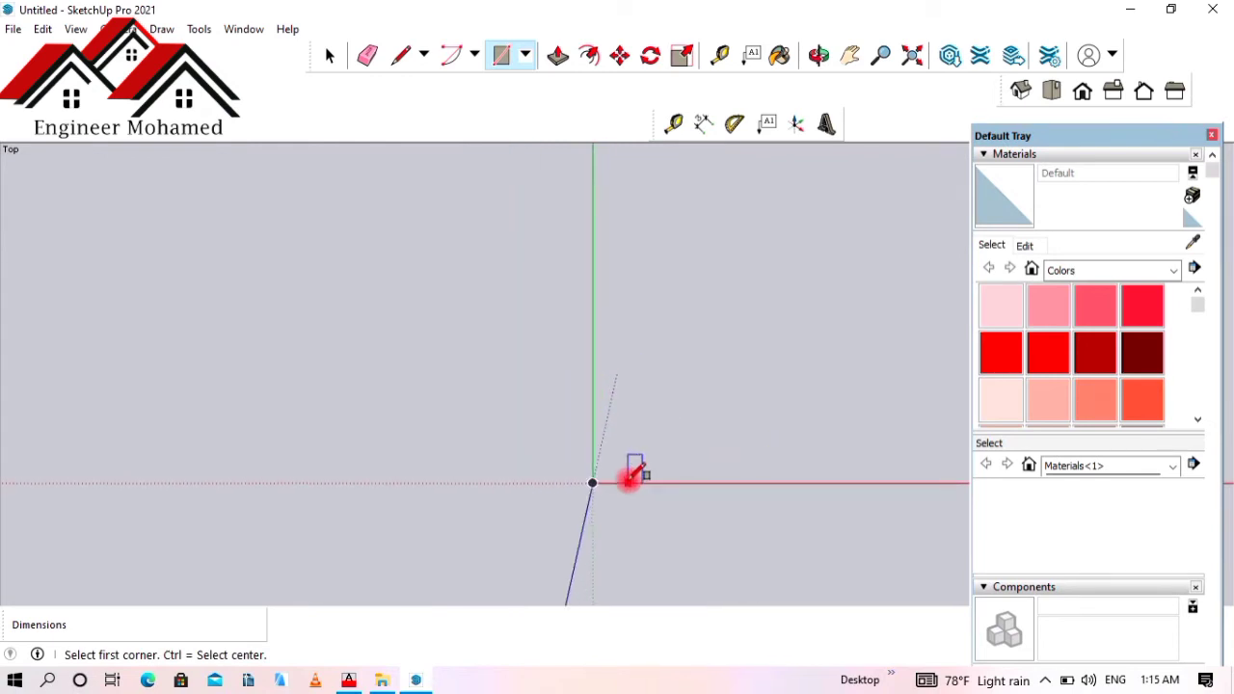
- Draw a closed 4 by 5 m rectangle with the Line tool, starting 5 m up the green axis from the origin
{"action": "left_click", "coordinate": [401, 56]}
{"action": "left_click", "coordinate": [592, 483]}
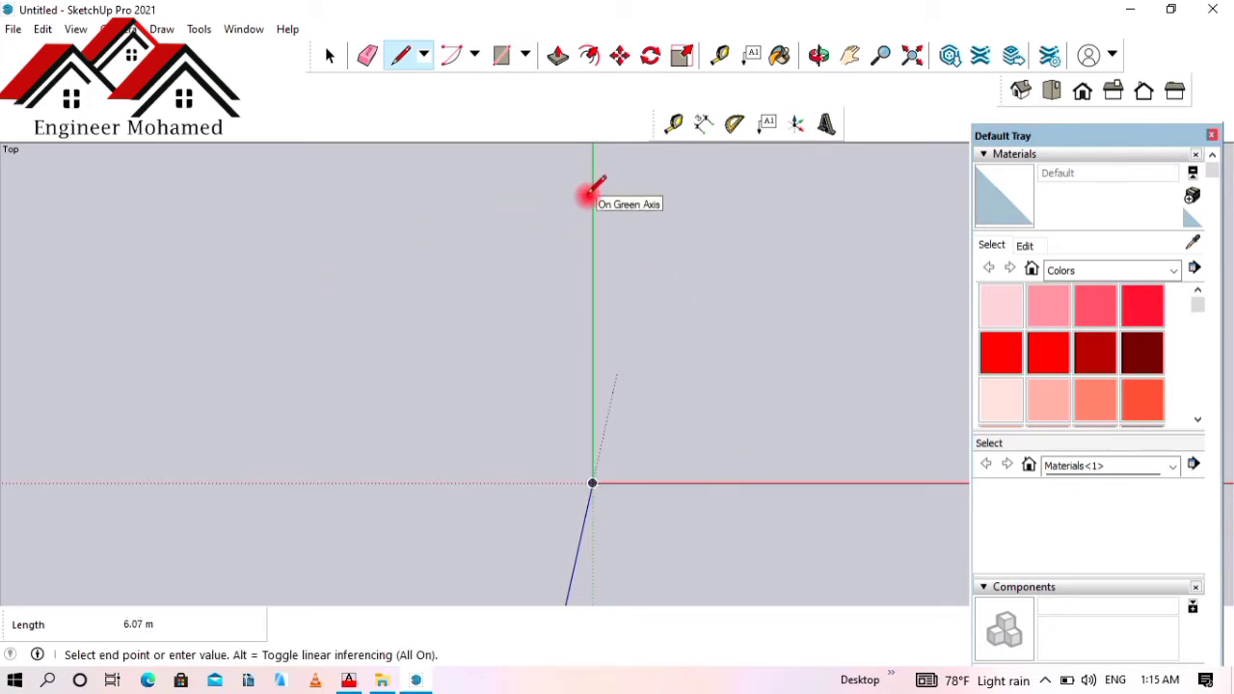
{"action": "type", "text": "5"}
{"action": "key", "text": "Return"}
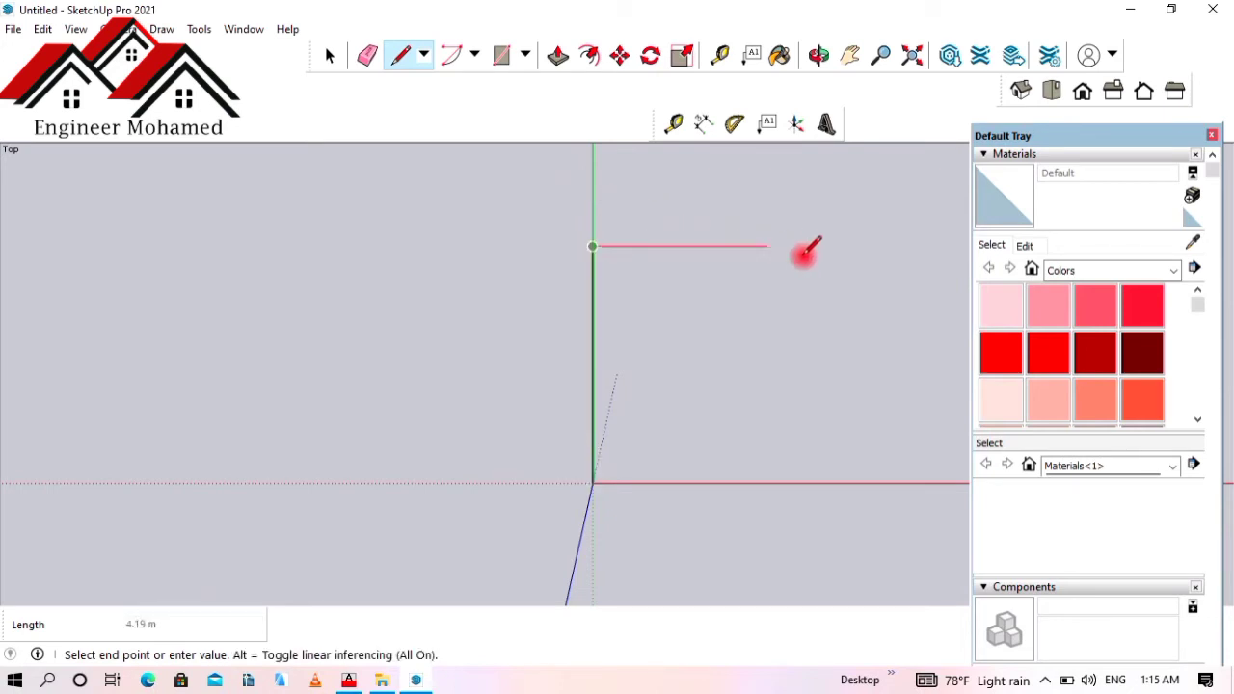
{"action": "type", "text": "4"}
{"action": "key", "text": "Return"}
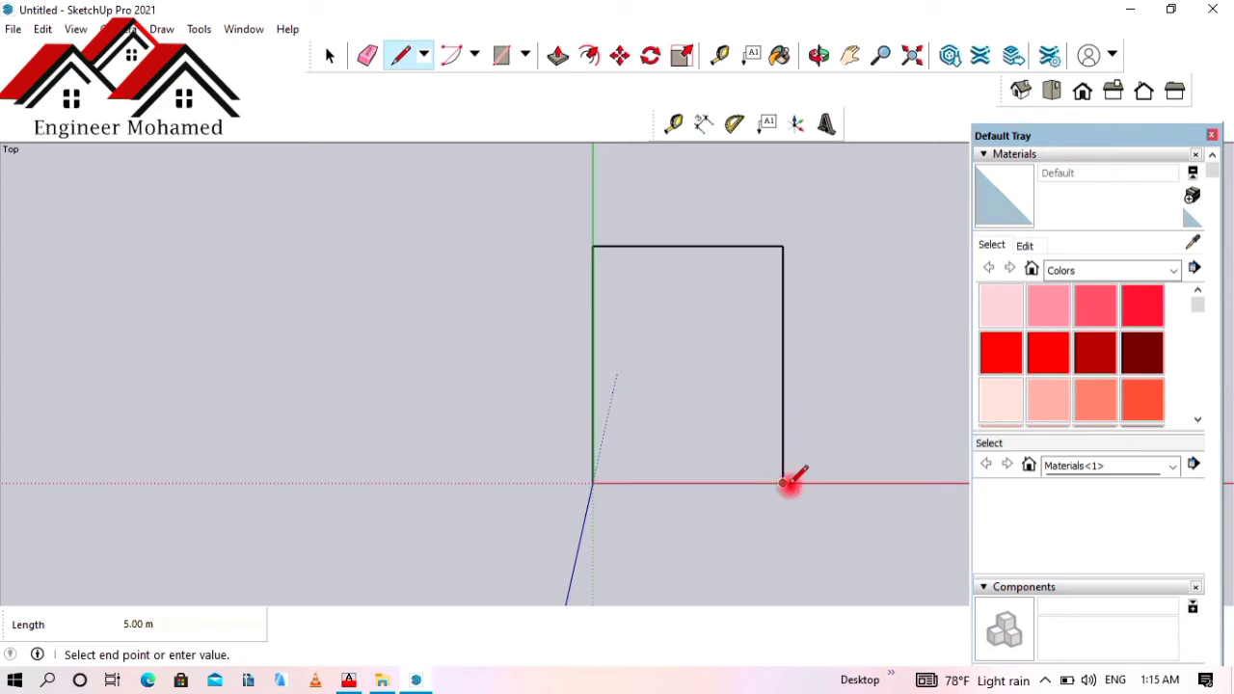
{"action": "left_click", "coordinate": [782, 482]}
{"action": "left_click", "coordinate": [593, 482]}
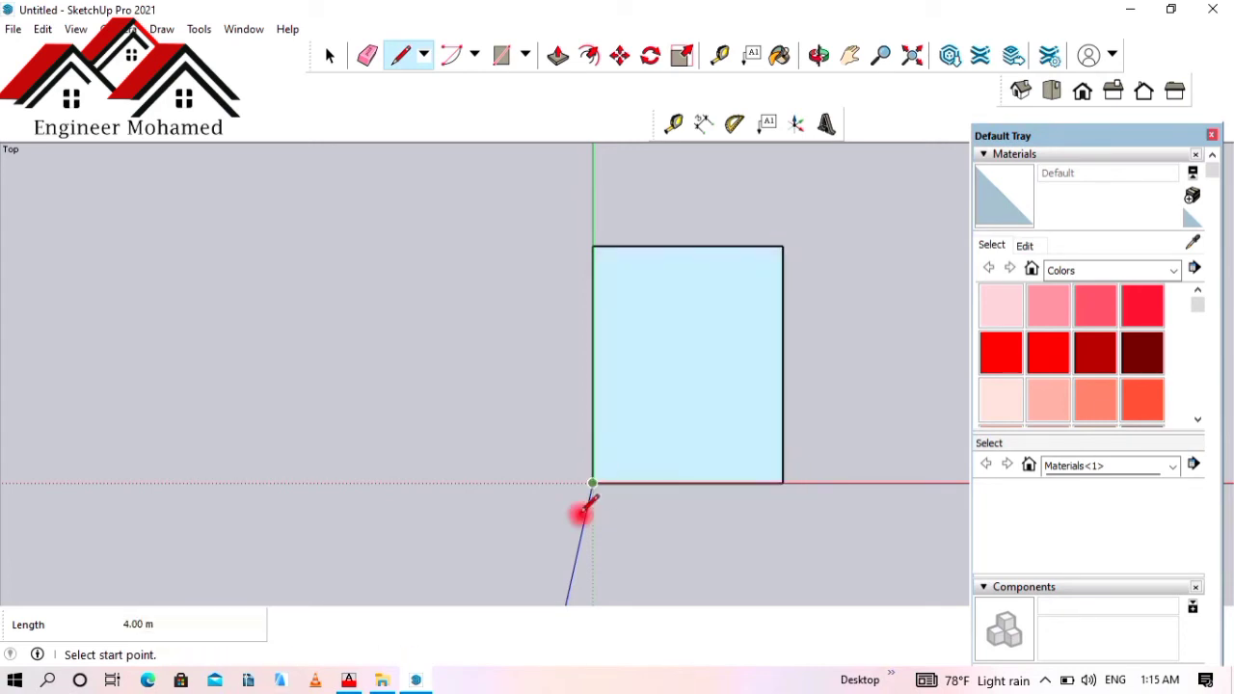
{"action": "left_click", "coordinate": [911, 54]}
{"action": "scroll", "coordinate": [466, 238], "scroll_direction": "down", "scroll_amount": 3}
{"action": "scroll", "coordinate": [446, 278], "scroll_direction": "up", "scroll_amount": 3}
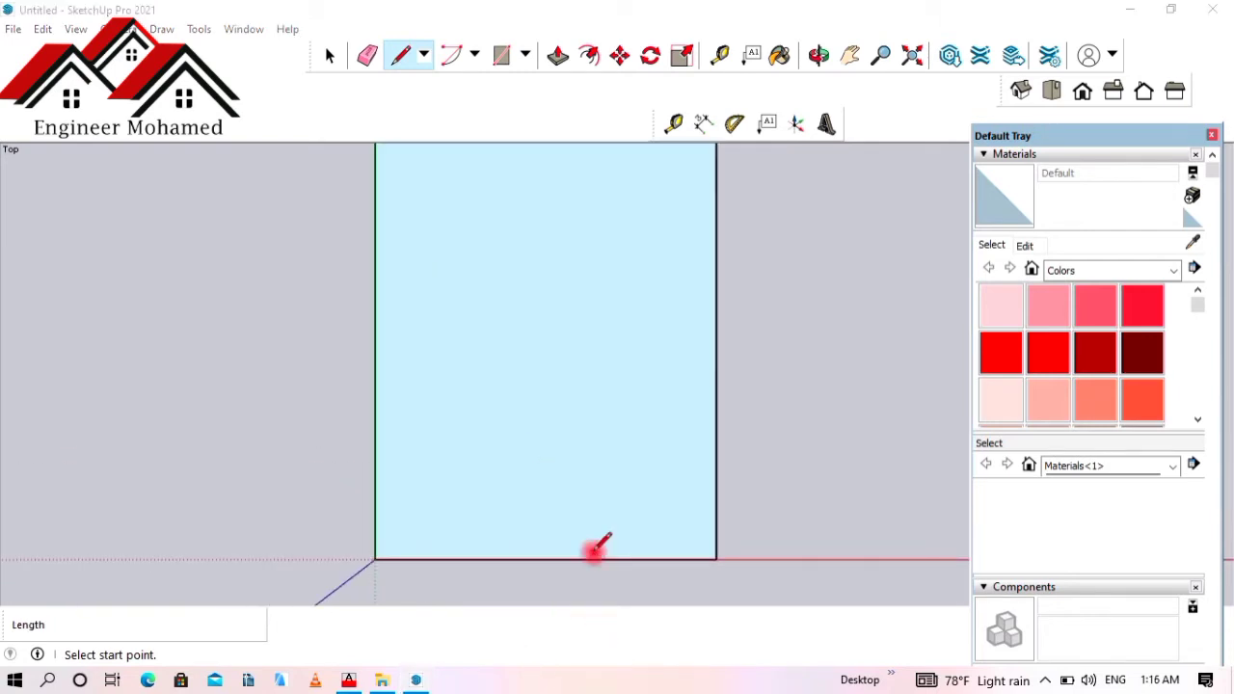
{"action": "scroll", "coordinate": [597, 460], "scroll_direction": "down", "scroll_amount": 2}
{"action": "scroll", "coordinate": [418, 298], "scroll_direction": "up", "scroll_amount": 2}
{"action": "scroll", "coordinate": [241, 255], "scroll_direction": "down", "scroll_amount": 2}
{"action": "scroll", "coordinate": [395, 338], "scroll_direction": "up", "scroll_amount": 2}
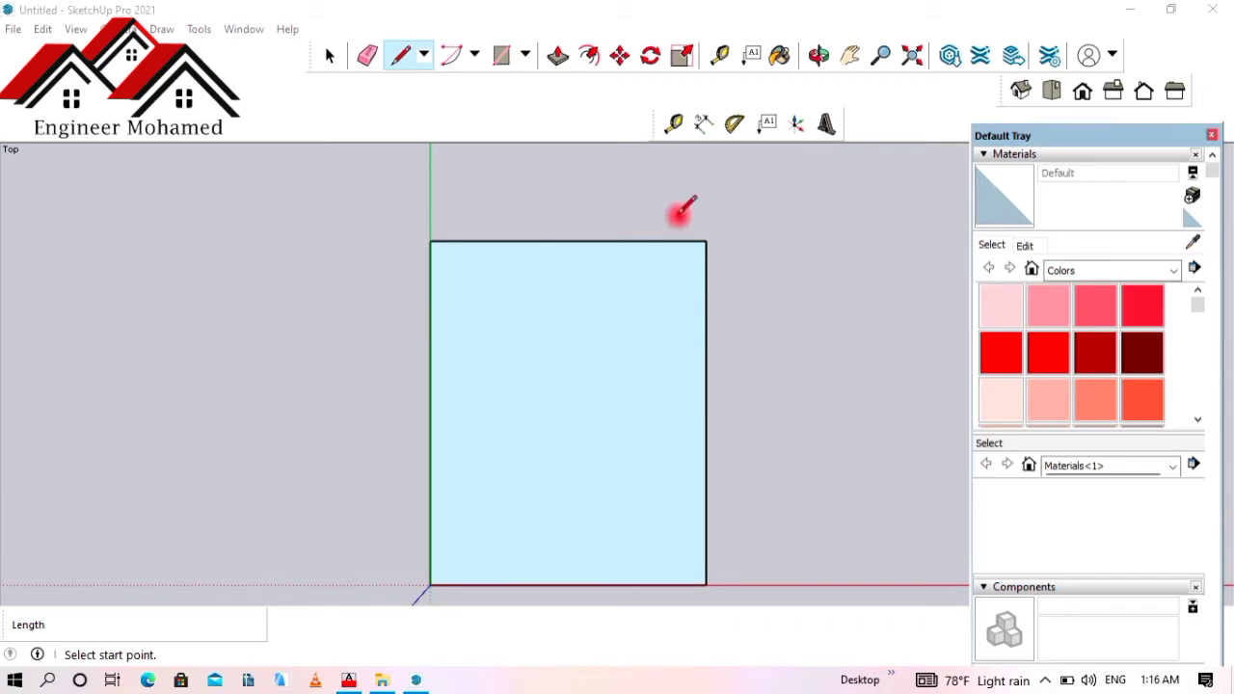
- Place Tape Measure guides 0.2 m inside the rectangle's upper and right-hand edges
{"action": "left_click", "coordinate": [674, 125]}
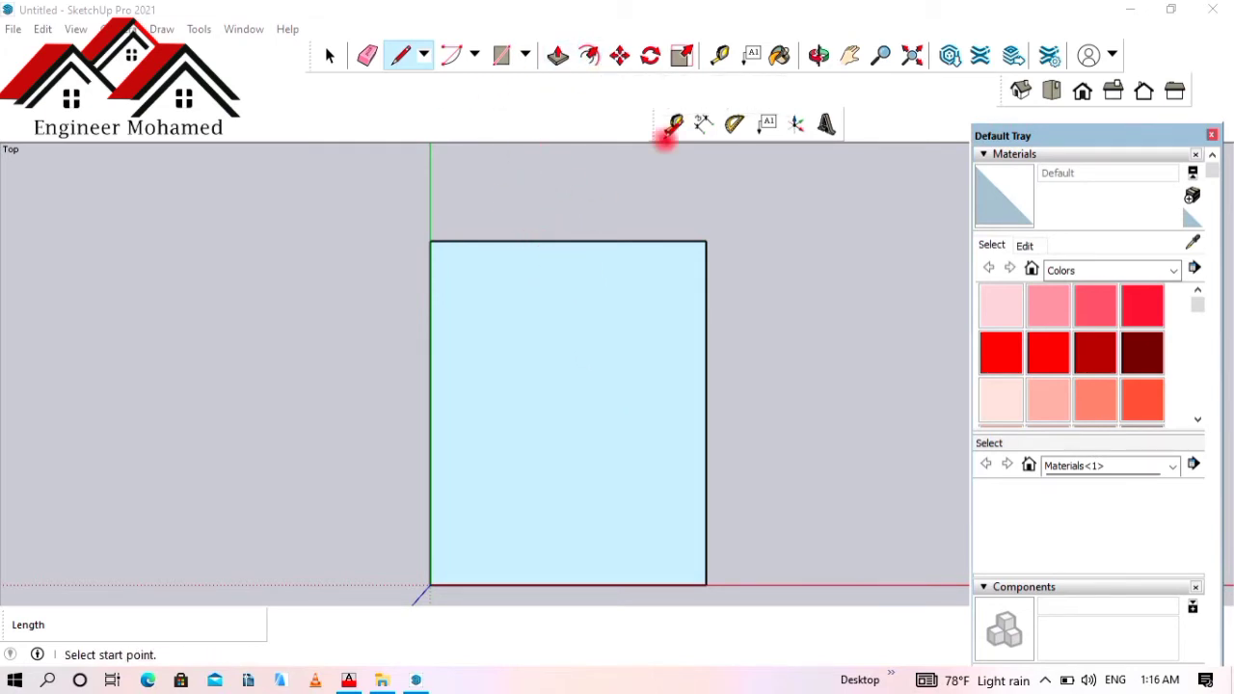
{"action": "left_click", "coordinate": [674, 124]}
{"action": "left_click", "coordinate": [617, 241]}
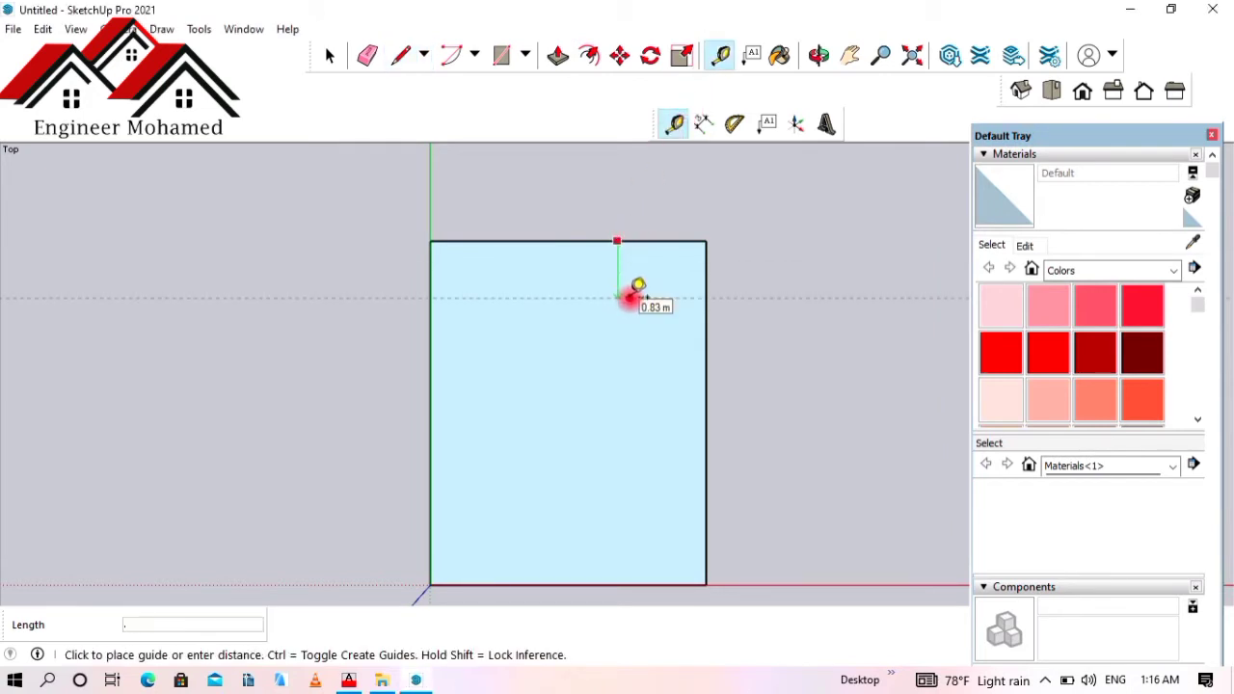
{"action": "key", "text": "Return"}
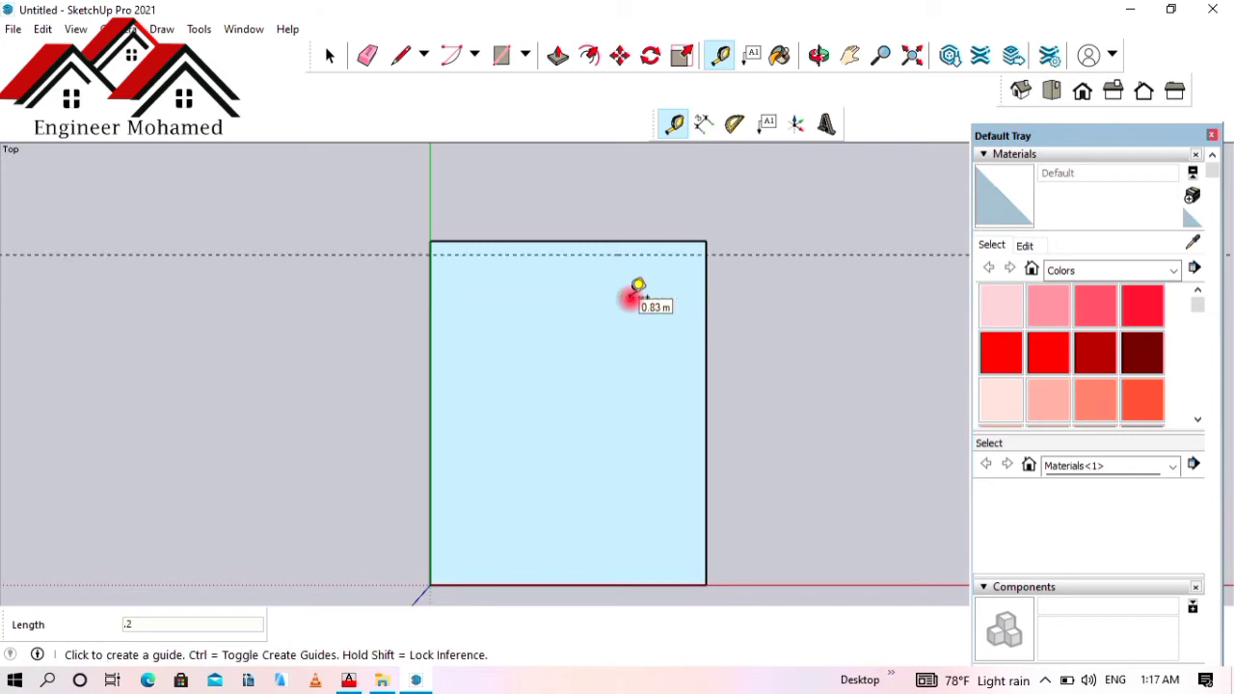
{"action": "left_click", "coordinate": [706, 331]}
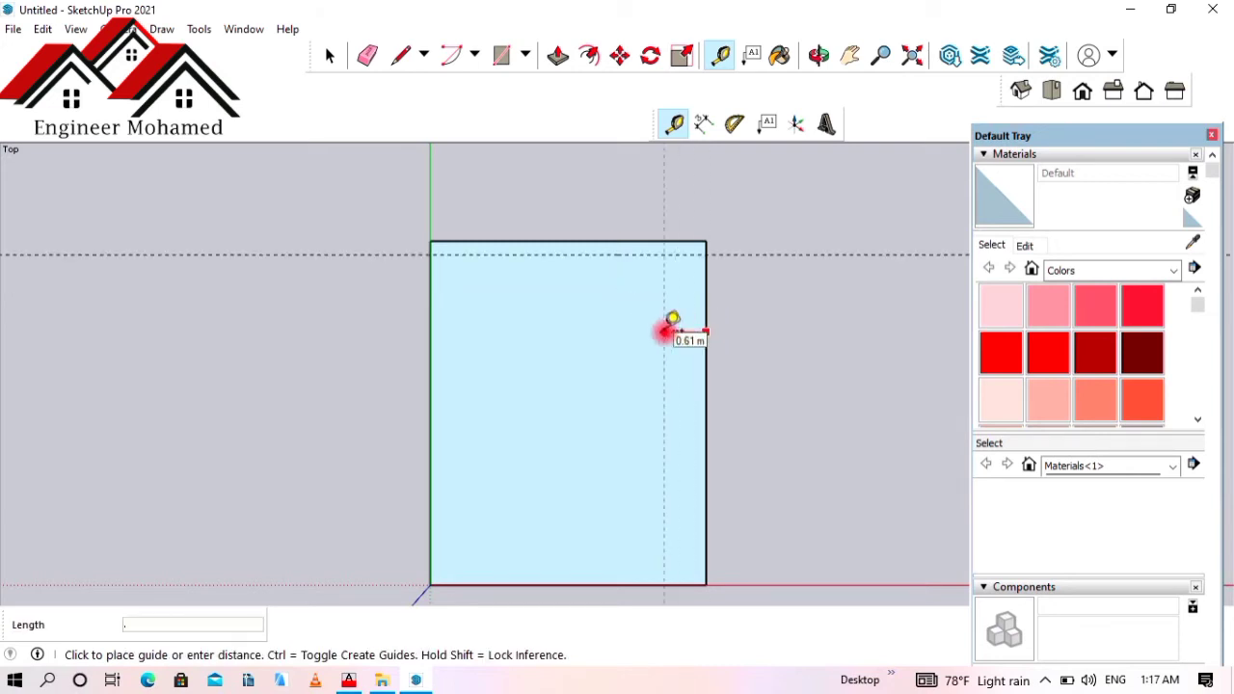
{"action": "key", "text": "Return"}
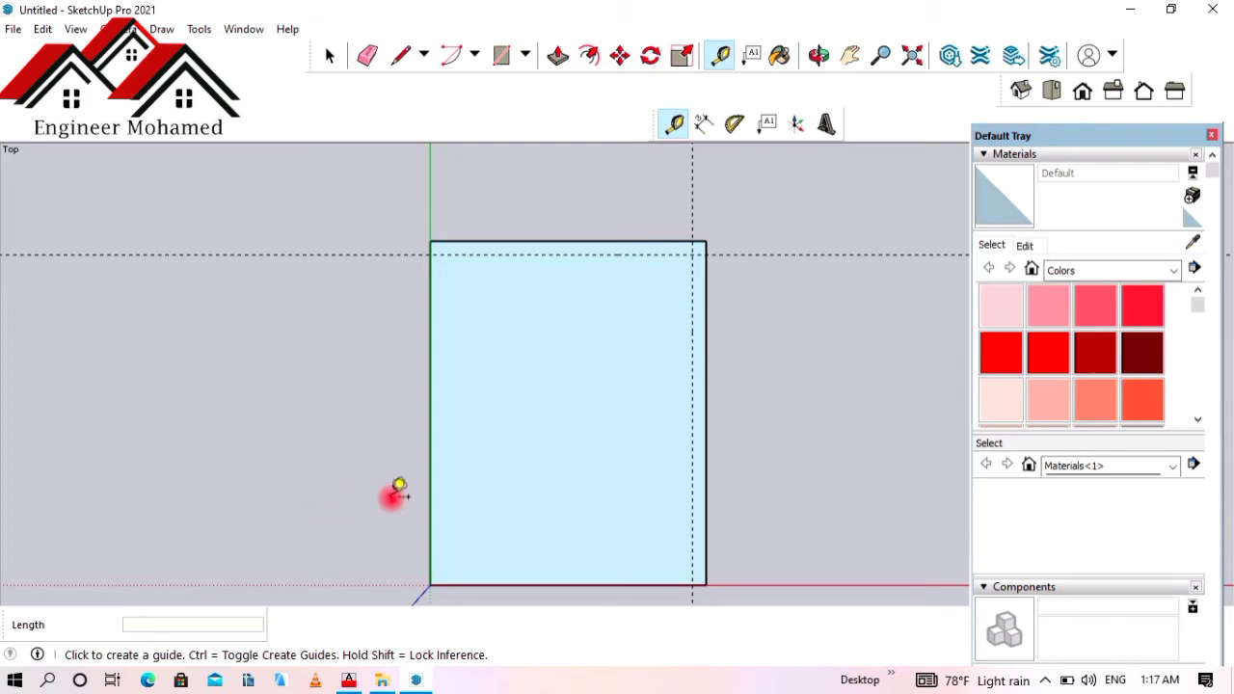
- Place guides 0.2 m inside the rectangle's left-hand and lower edges
{"action": "left_click", "coordinate": [433, 479]}
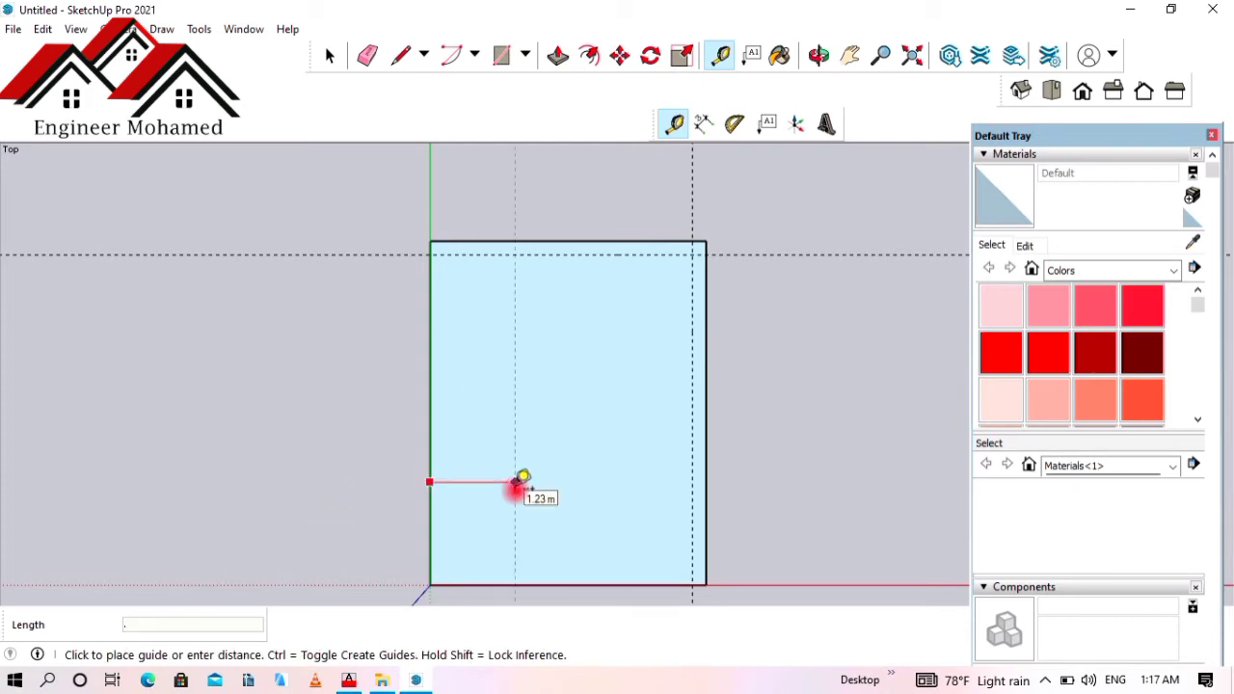
{"action": "type", "text": ".2"}
{"action": "key", "text": "Return"}
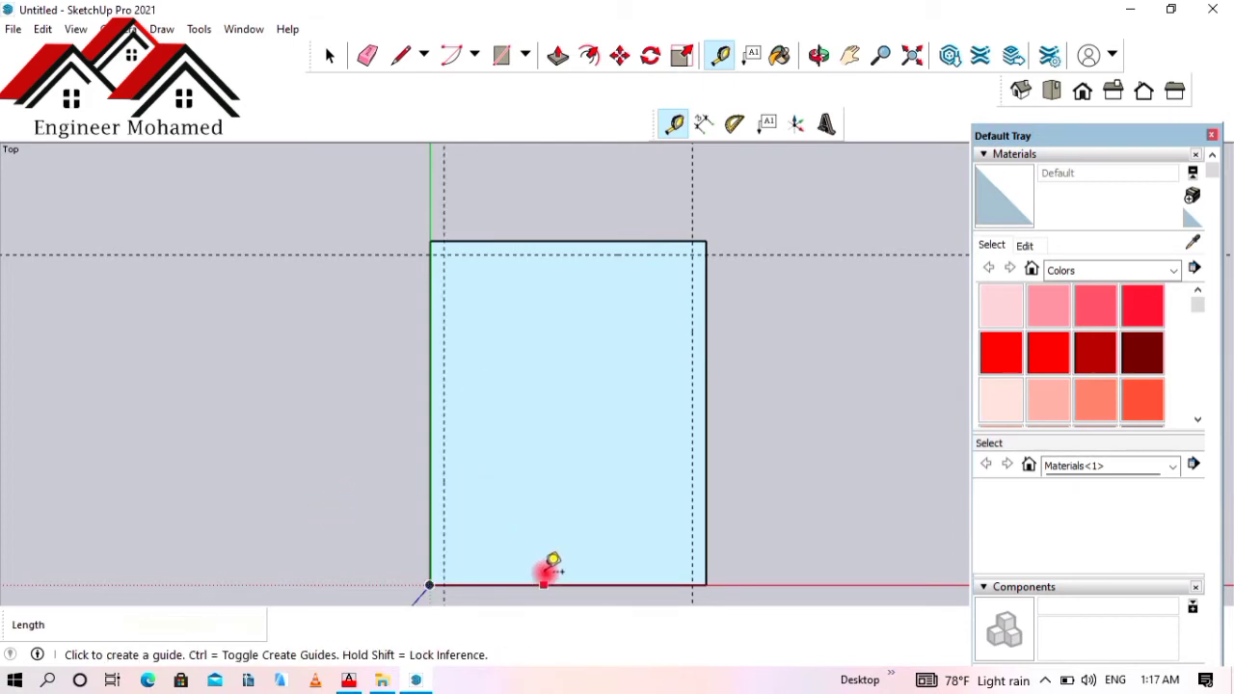
{"action": "left_click", "coordinate": [543, 584]}
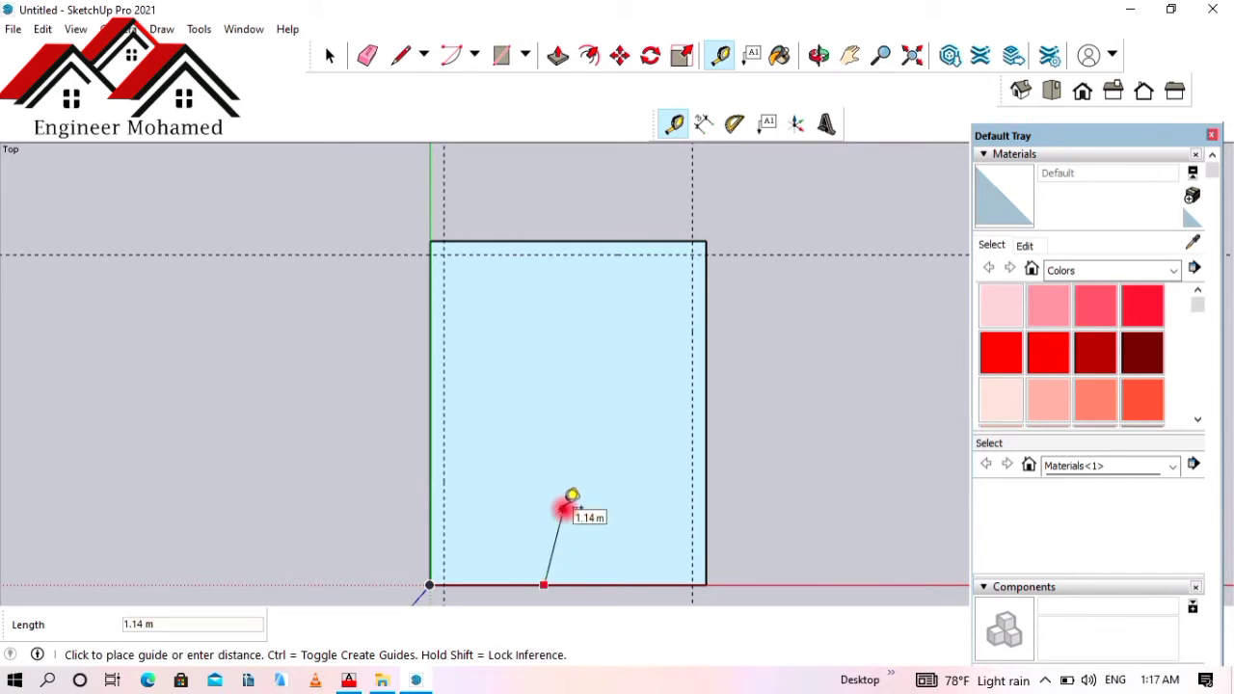
{"action": "key", "text": "Escape"}
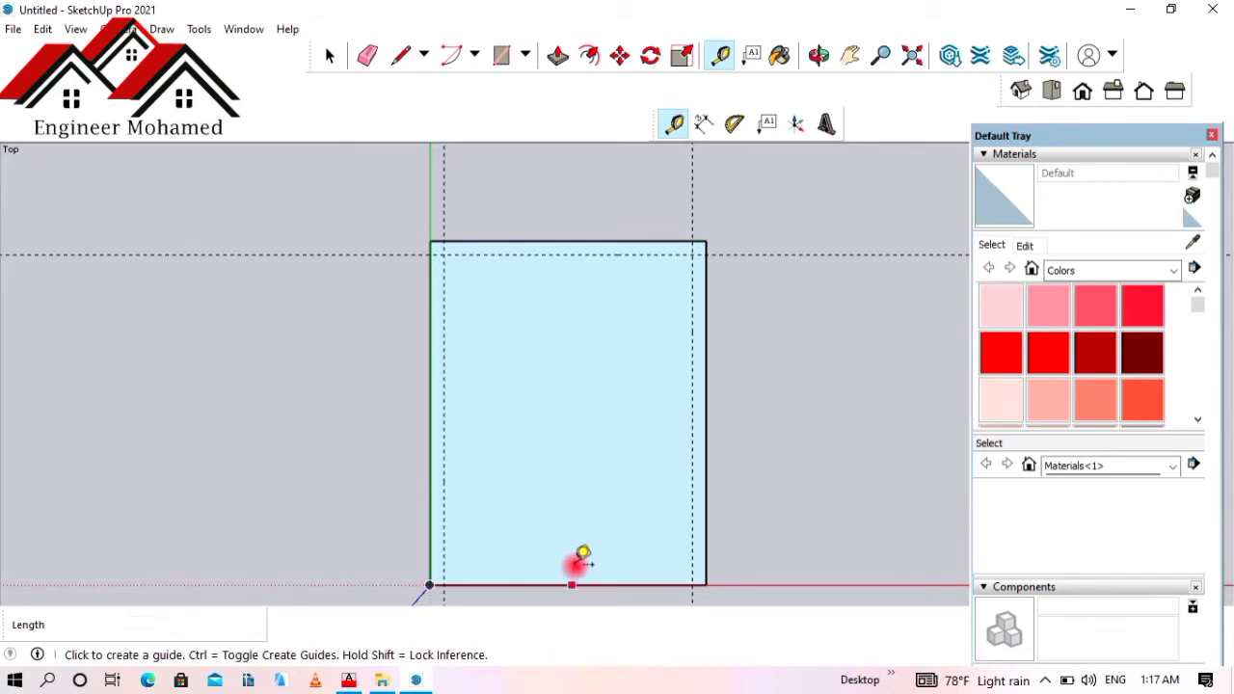
{"action": "left_click", "coordinate": [644, 584]}
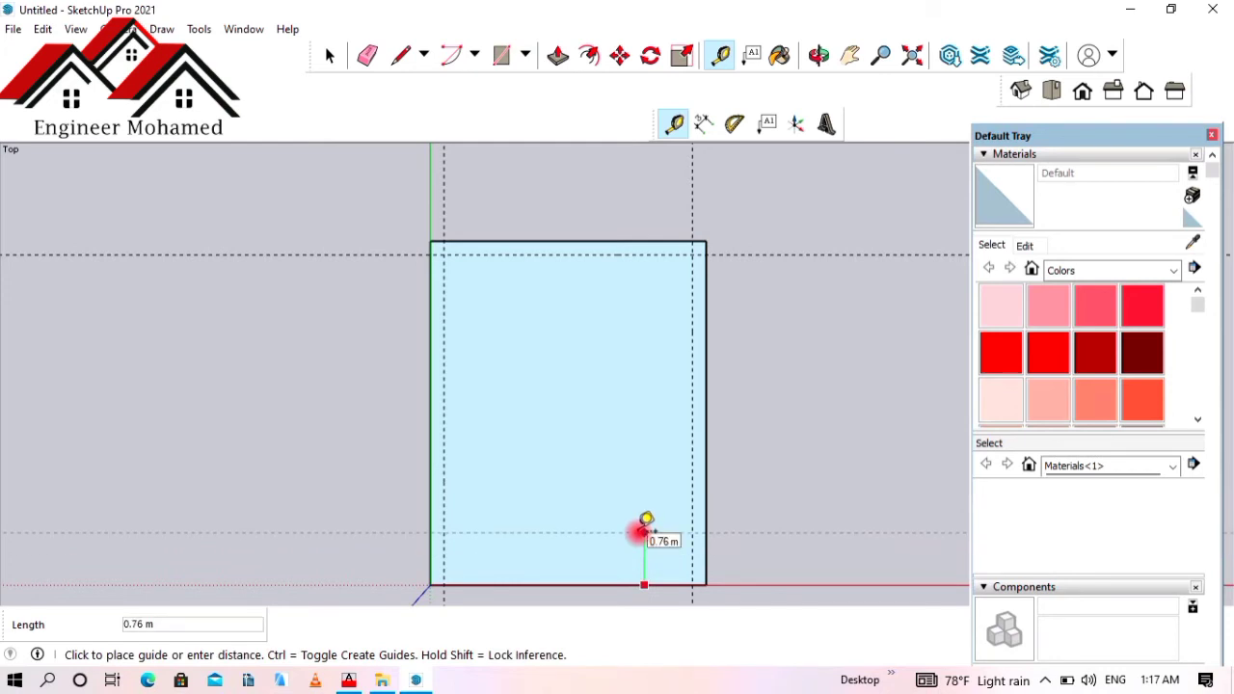
{"action": "type", "text": ".2"}
{"action": "key", "text": "Return"}
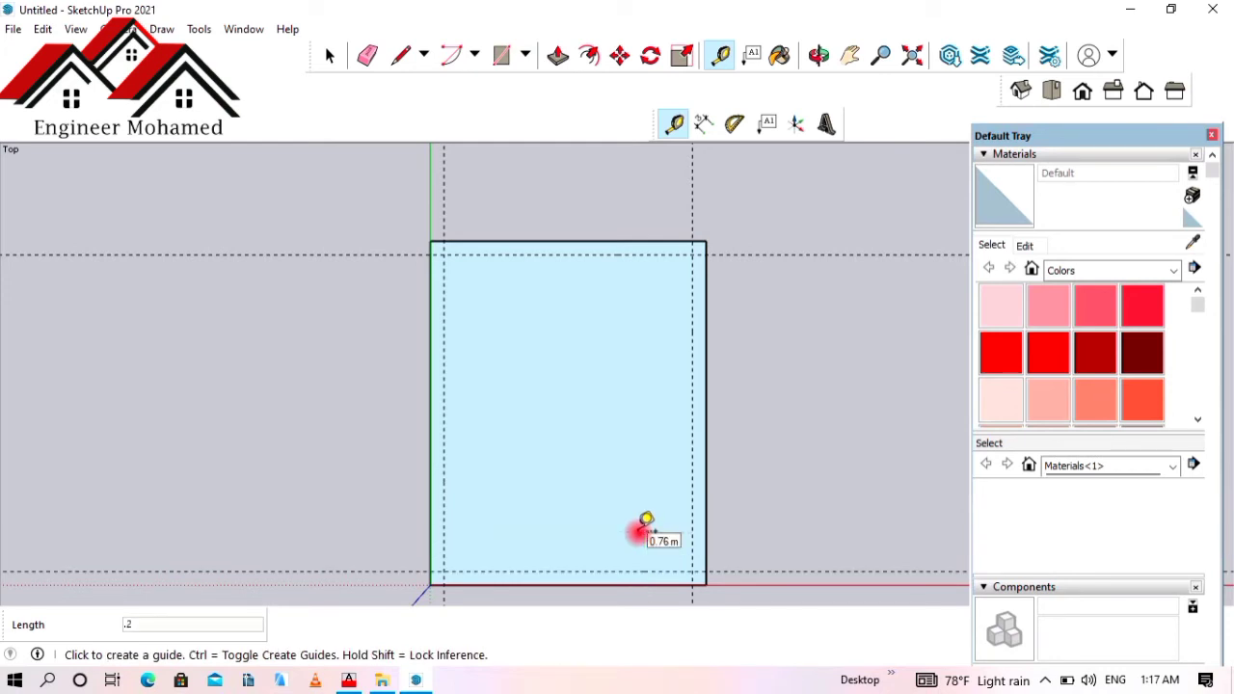
- Draw an inner rectangle between opposite guide intersections to outline the walls, and delete all guides
{"action": "left_click", "coordinate": [502, 60]}
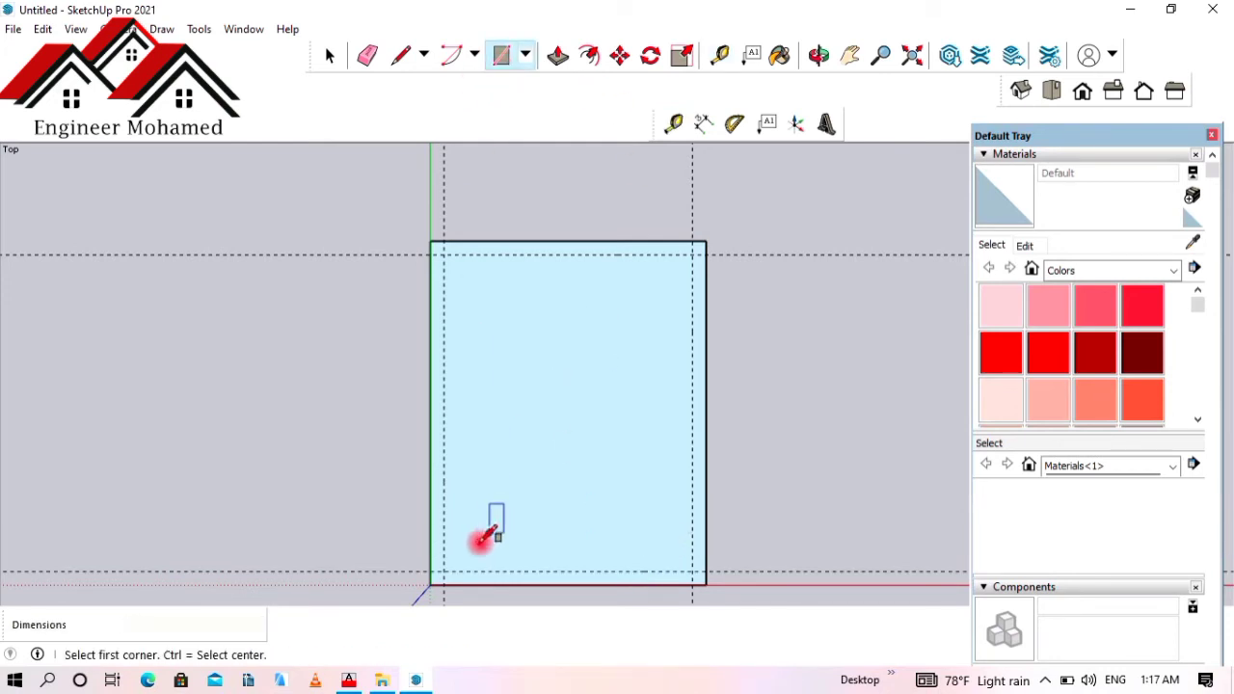
{"action": "left_click", "coordinate": [445, 571]}
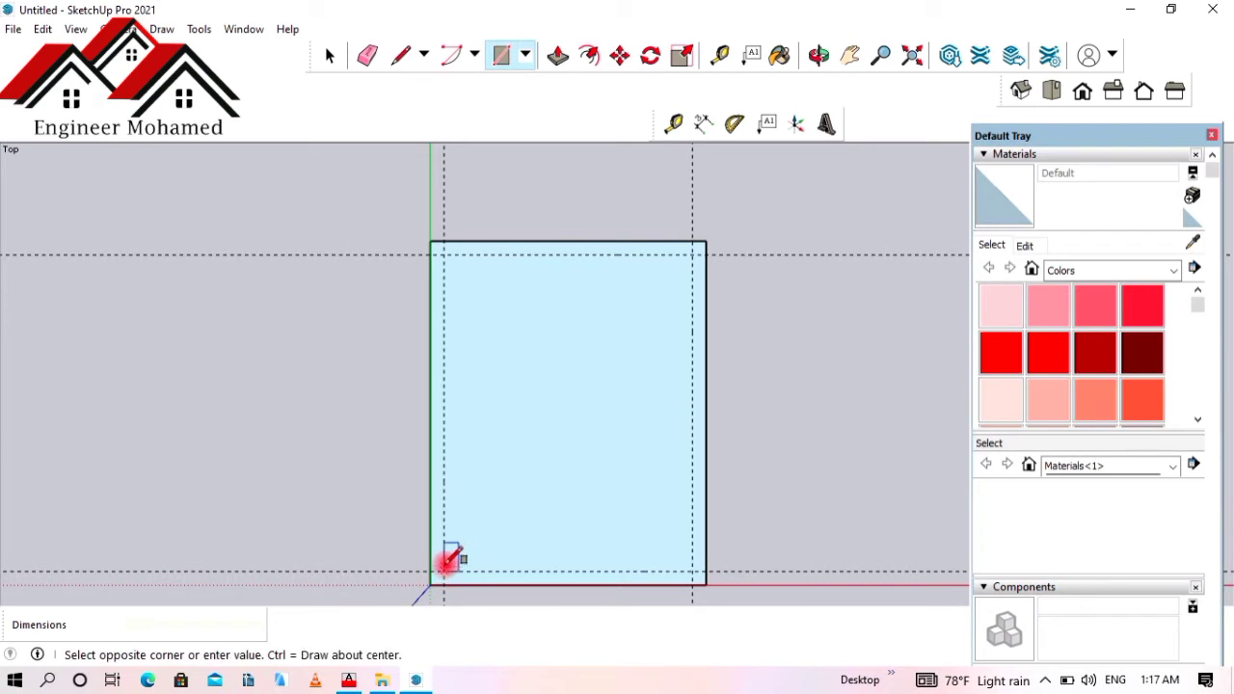
{"action": "left_click", "coordinate": [692, 255]}
{"action": "scroll", "coordinate": [559, 260], "scroll_direction": "down", "scroll_amount": 3}
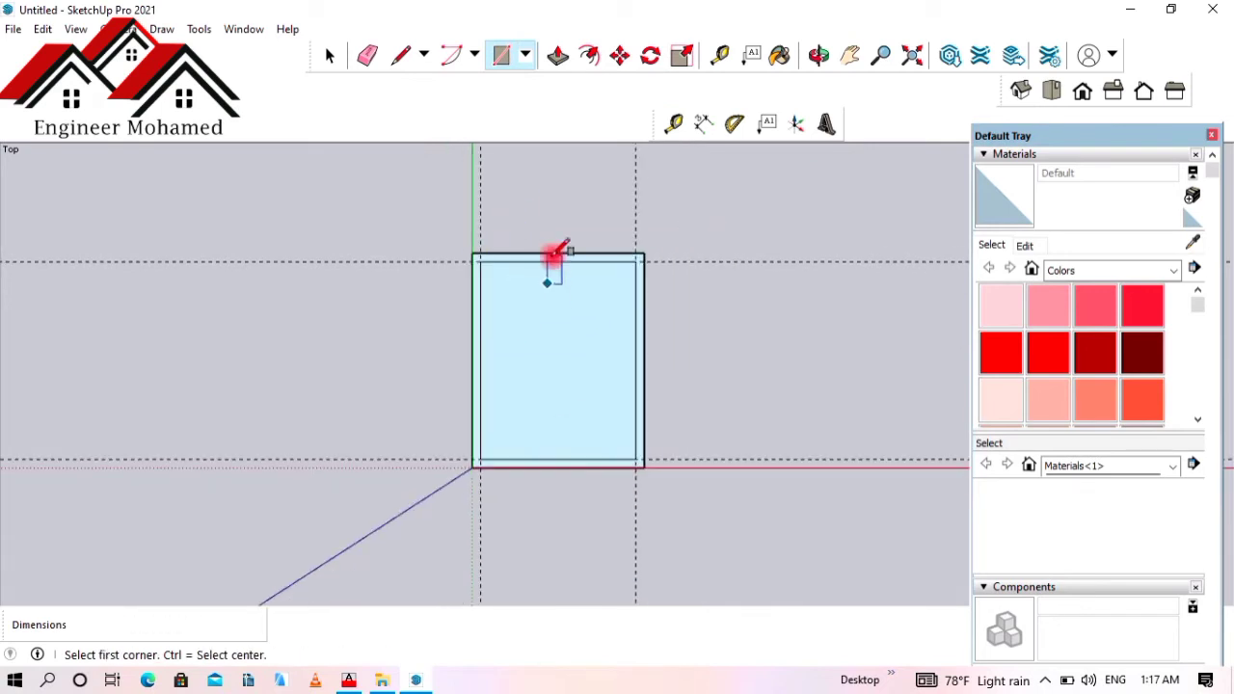
{"action": "scroll", "coordinate": [559, 254], "scroll_direction": "up", "scroll_amount": 2}
{"action": "scroll", "coordinate": [264, 279], "scroll_direction": "down", "scroll_amount": 1}
{"action": "scroll", "coordinate": [328, 376], "scroll_direction": "up", "scroll_amount": 3}
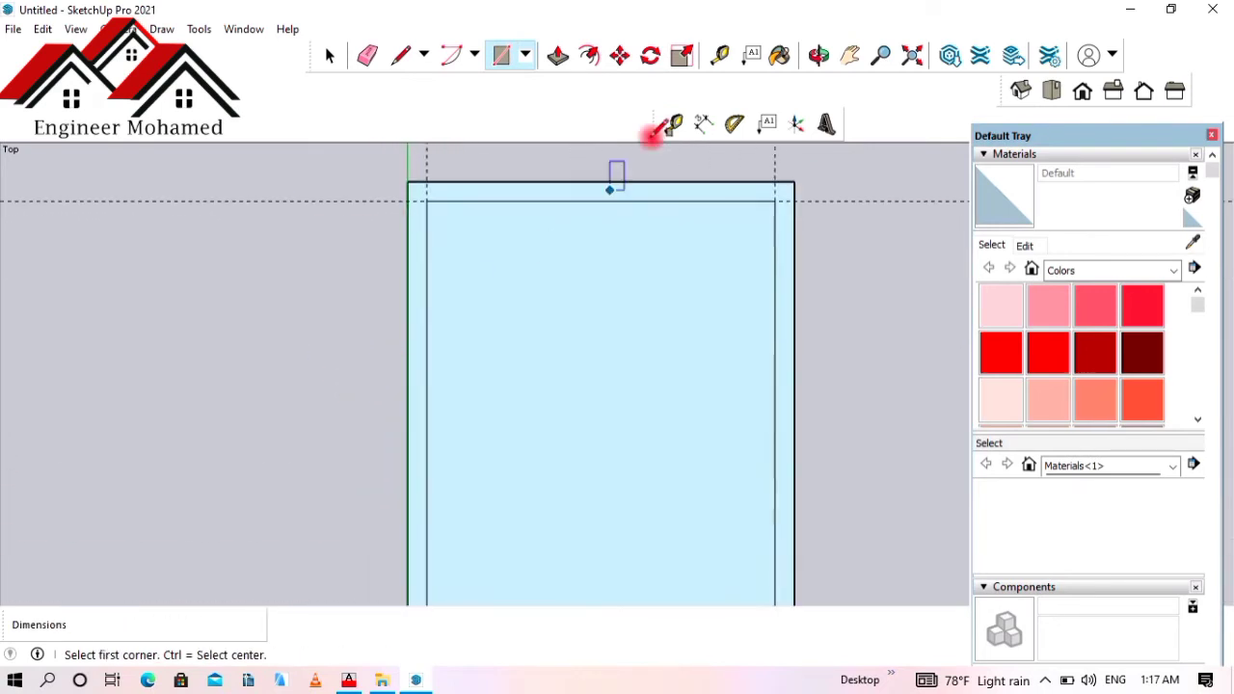
{"action": "scroll", "coordinate": [632, 187], "scroll_direction": "down", "scroll_amount": 2}
{"action": "scroll", "coordinate": [714, 256], "scroll_direction": "up", "scroll_amount": 1}
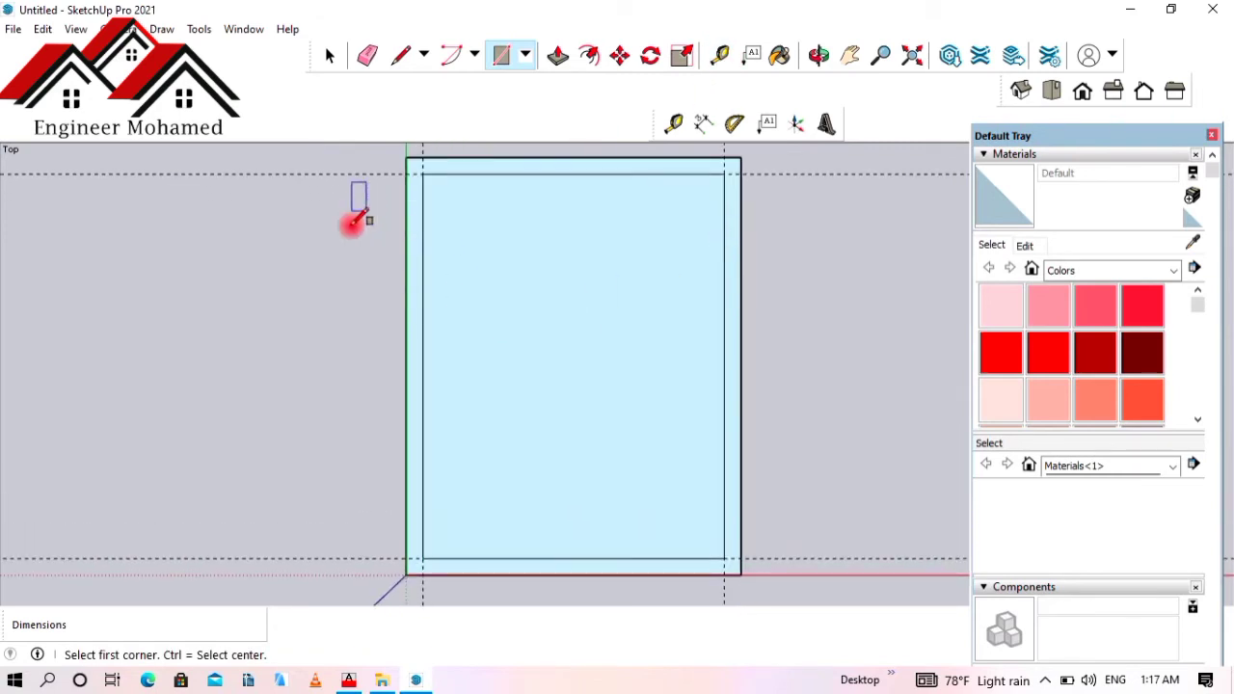
{"action": "scroll", "coordinate": [357, 222], "scroll_direction": "down", "scroll_amount": 2}
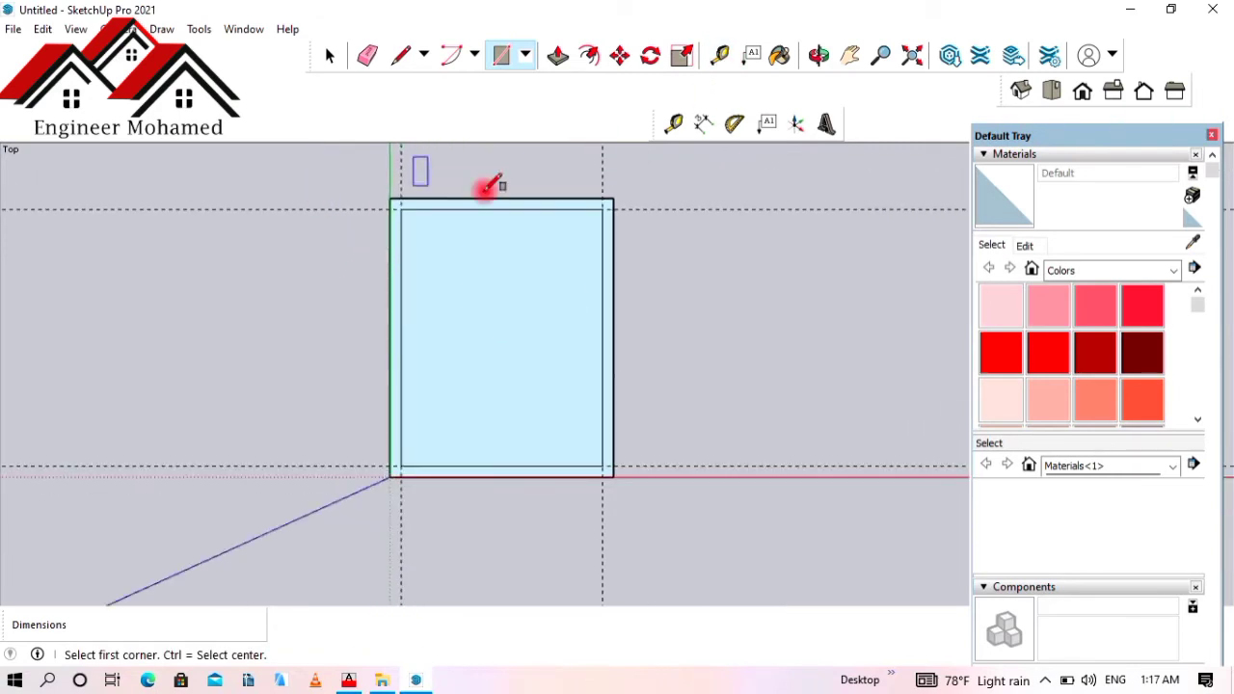
{"action": "left_click", "coordinate": [48, 30]}
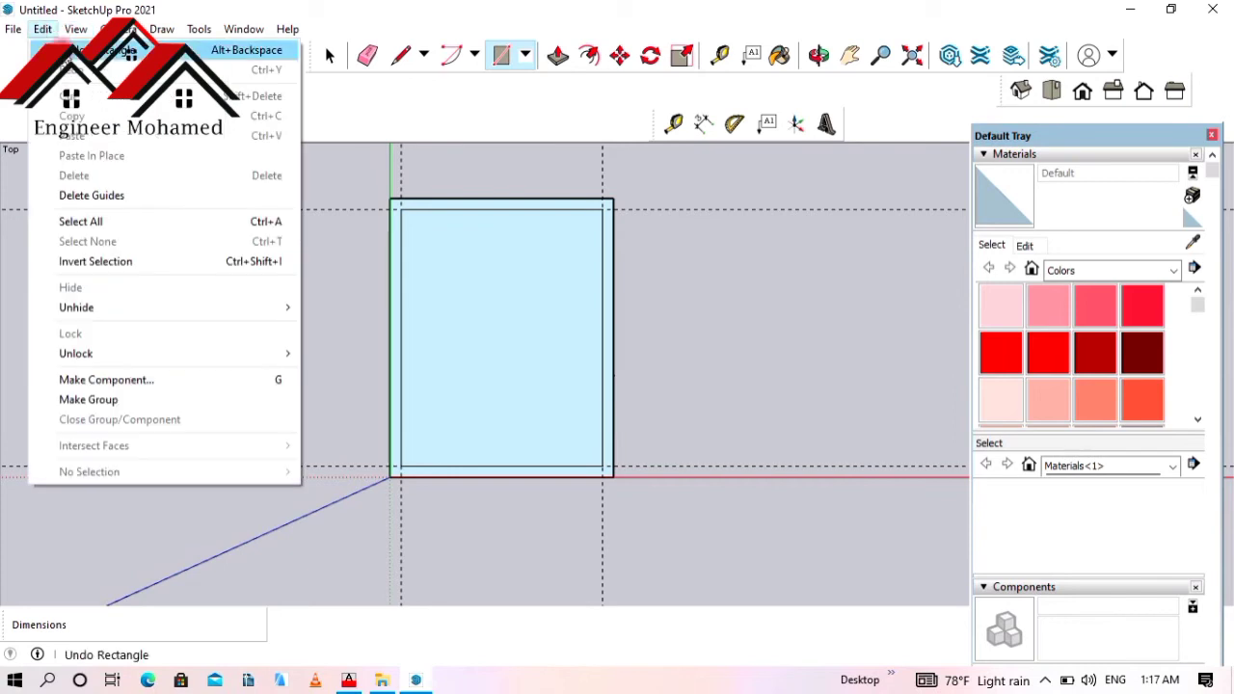
{"action": "left_click", "coordinate": [91, 195]}
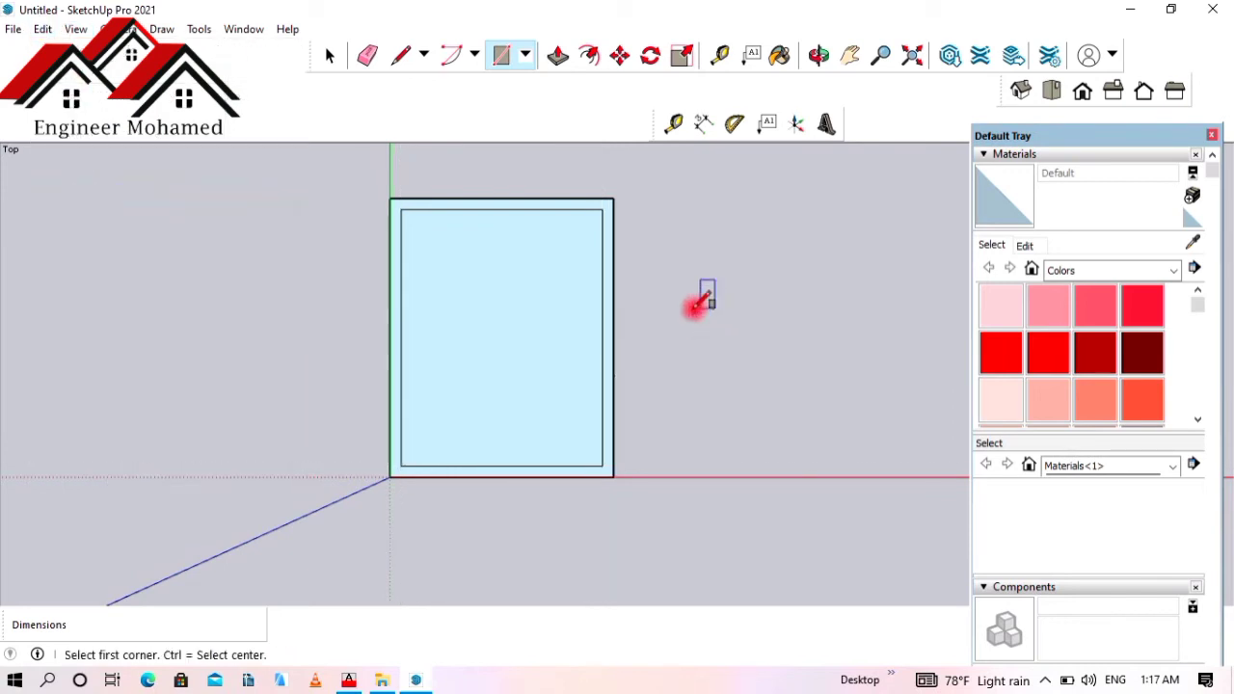
{"action": "scroll", "coordinate": [662, 267], "scroll_direction": "down", "scroll_amount": 2}
{"action": "scroll", "coordinate": [445, 311], "scroll_direction": "up", "scroll_amount": 4}
{"action": "scroll", "coordinate": [350, 325], "scroll_direction": "down", "scroll_amount": 2}
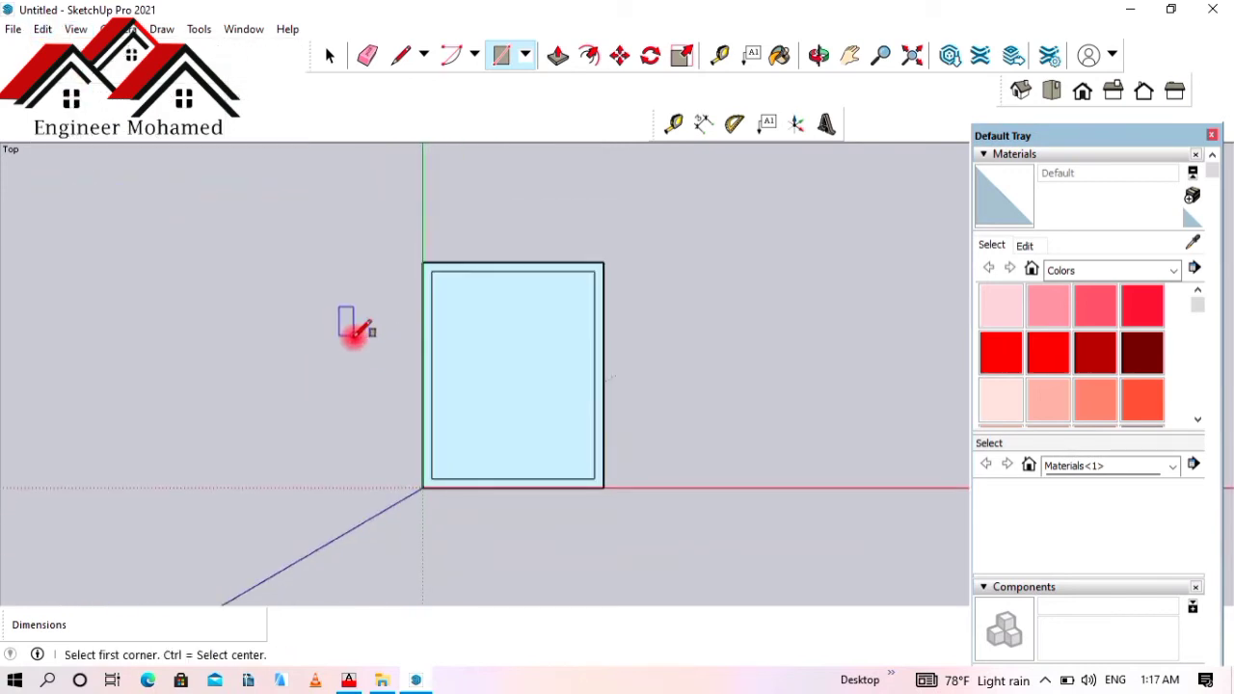
{"action": "scroll", "coordinate": [705, 358], "scroll_direction": "up", "scroll_amount": 2}
{"action": "scroll", "coordinate": [573, 283], "scroll_direction": "down", "scroll_amount": 2}
{"action": "scroll", "coordinate": [609, 361], "scroll_direction": "up", "scroll_amount": 2}
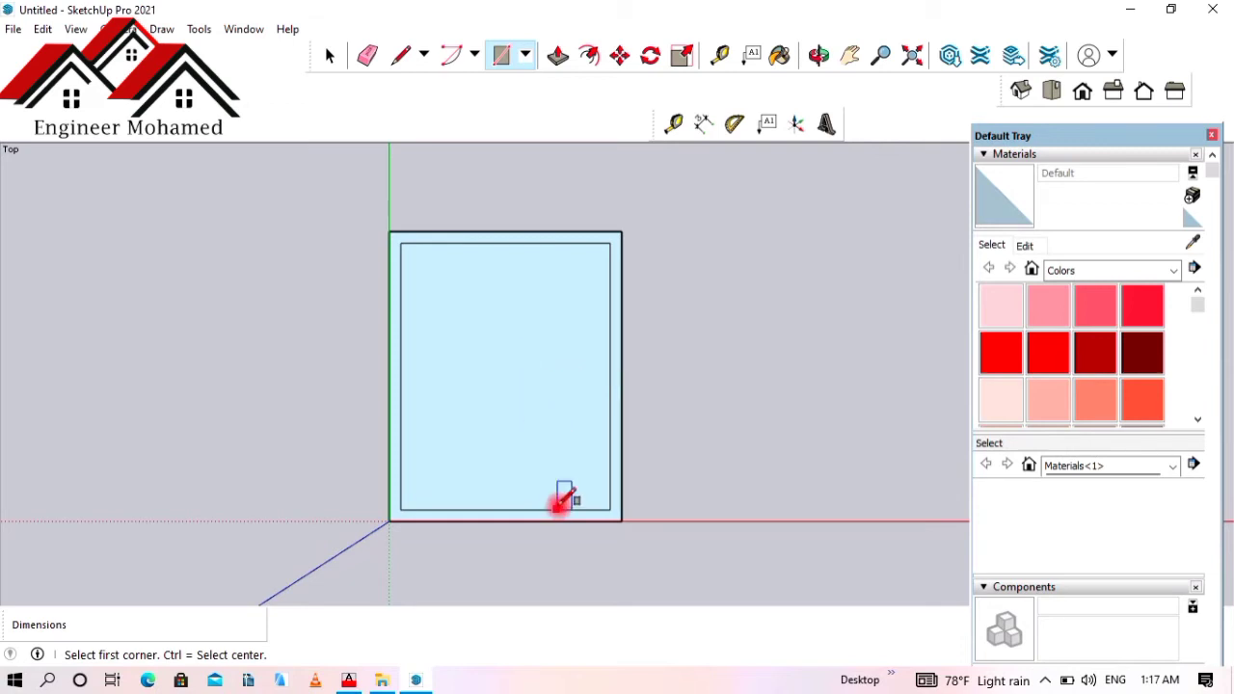
{"action": "scroll", "coordinate": [609, 470], "scroll_direction": "up", "scroll_amount": 1}
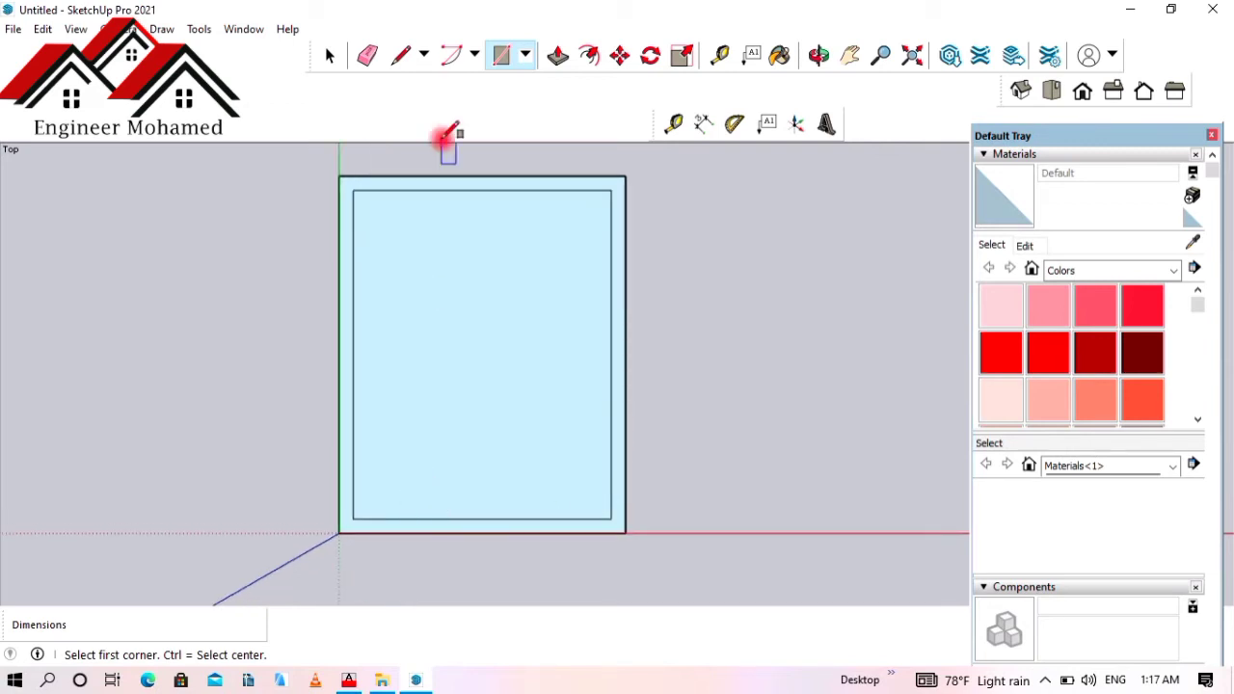
{"action": "scroll", "coordinate": [681, 393], "scroll_direction": "down", "scroll_amount": 1}
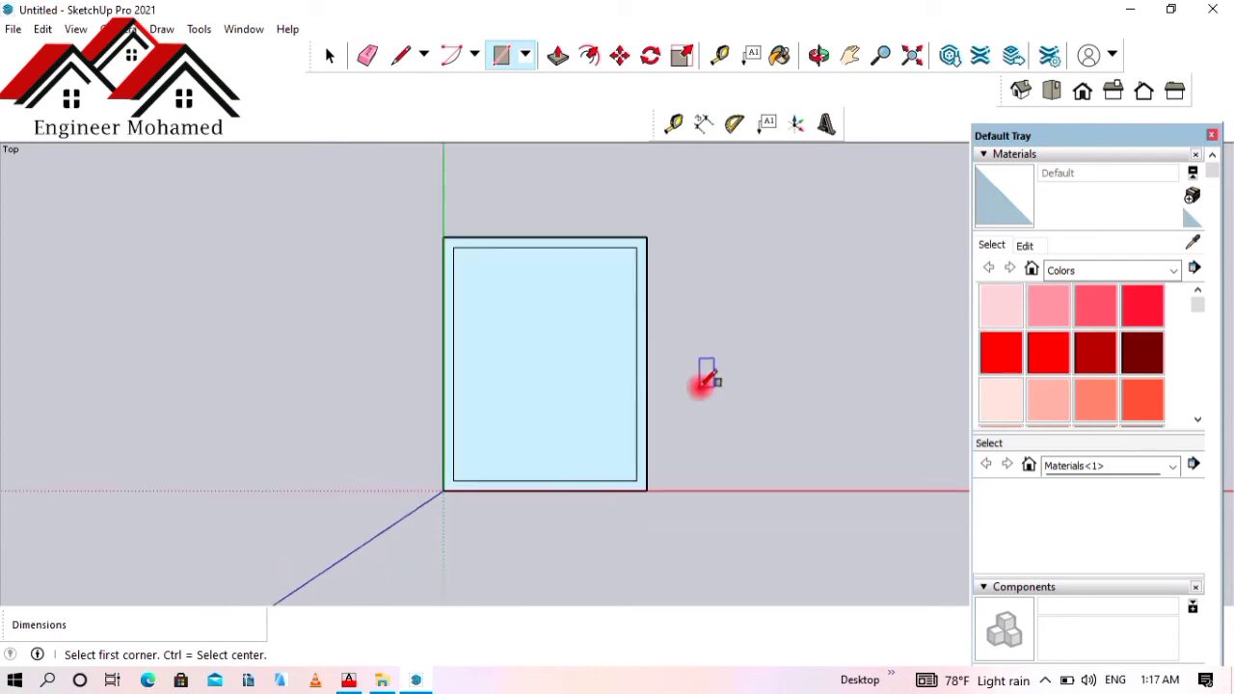
- Place a guide 0.4 m above the inner rectangle's lower edge and a second parallel guide 1.4 m above the first
{"action": "scroll", "coordinate": [630, 353], "scroll_direction": "up", "scroll_amount": 1}
{"action": "left_click", "coordinate": [674, 127]}
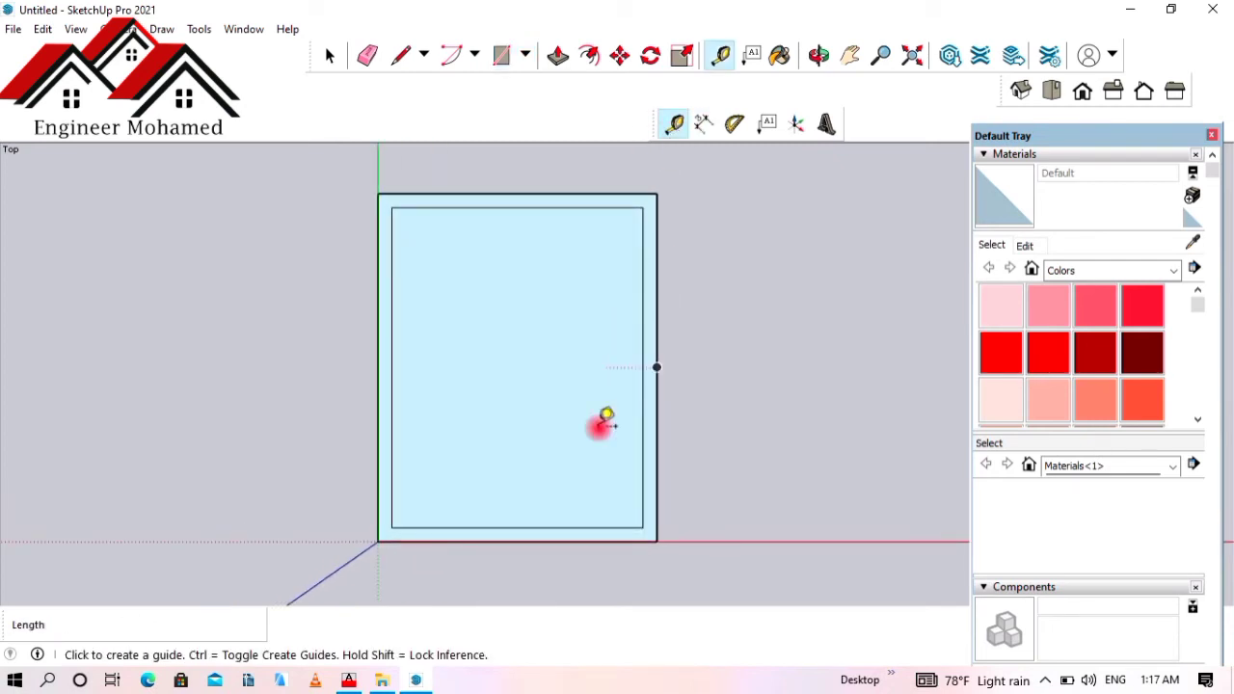
{"action": "left_click", "coordinate": [609, 526]}
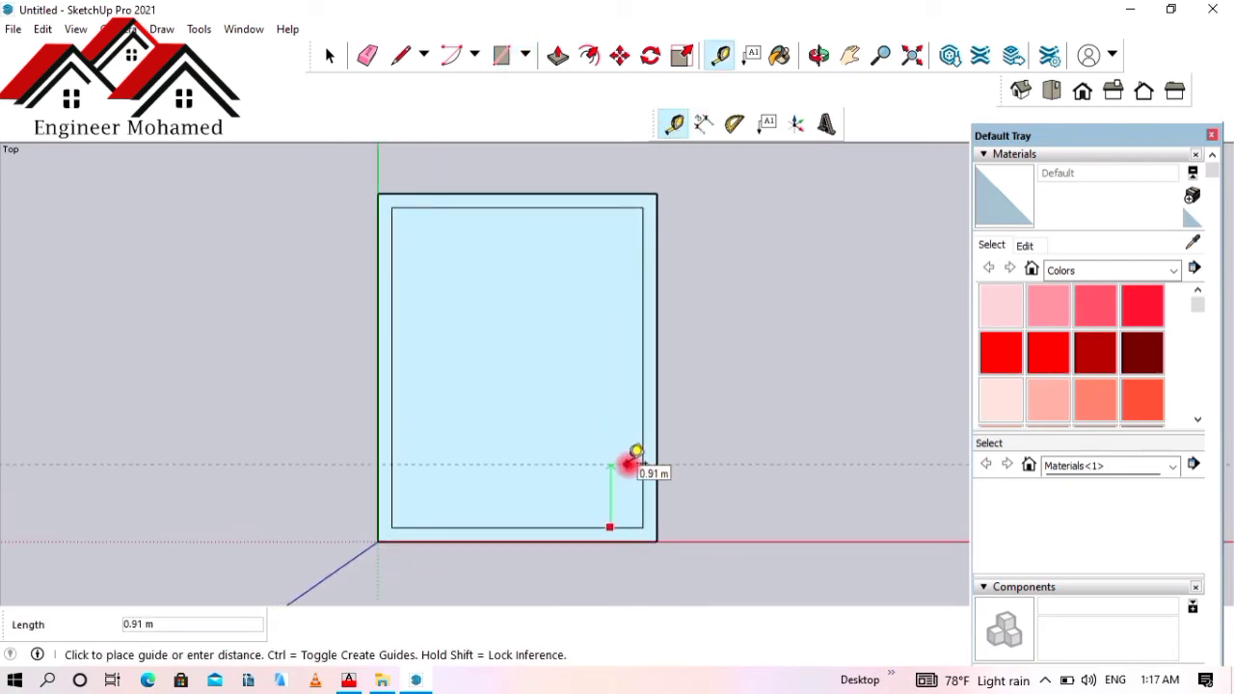
{"action": "key", "text": "Return"}
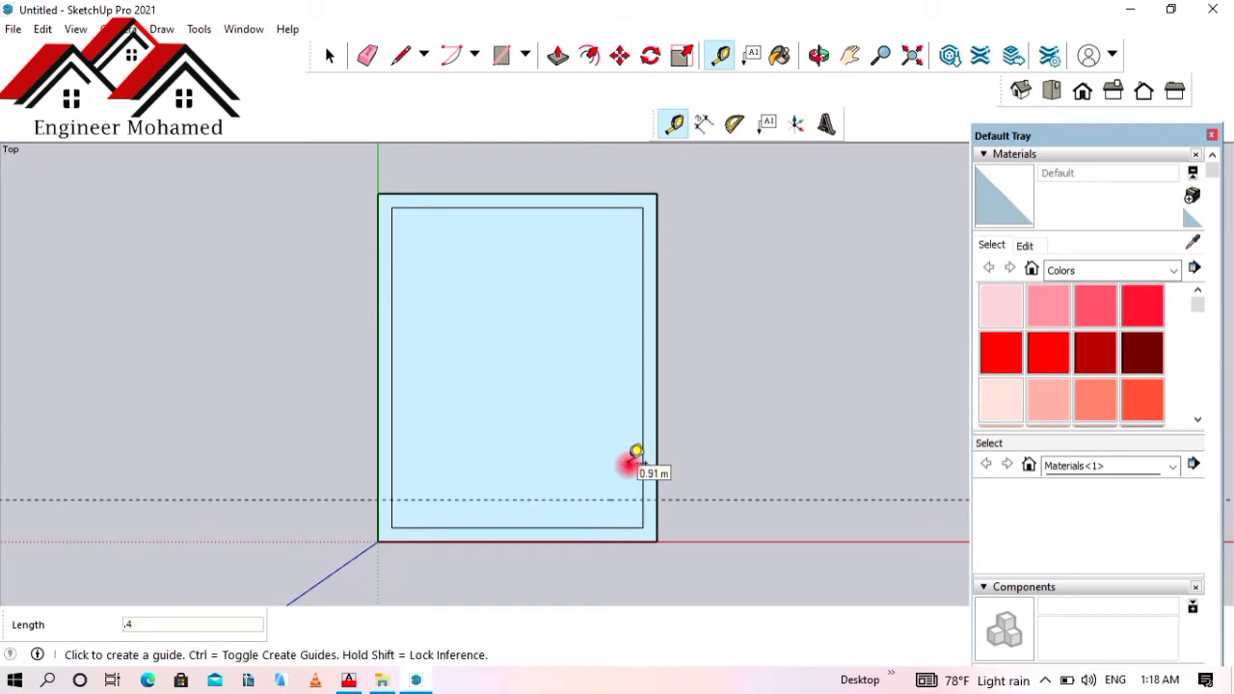
{"action": "left_click", "coordinate": [572, 495]}
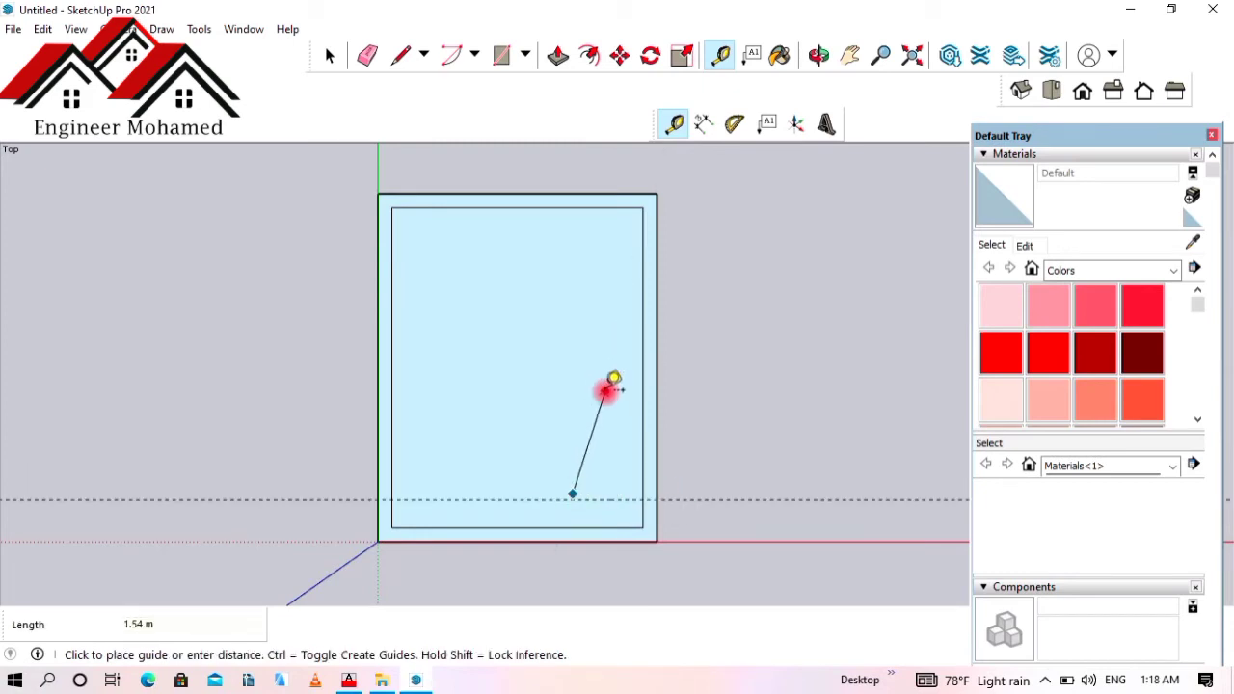
{"action": "key", "text": "Escape"}
{"action": "left_click", "coordinate": [708, 499]}
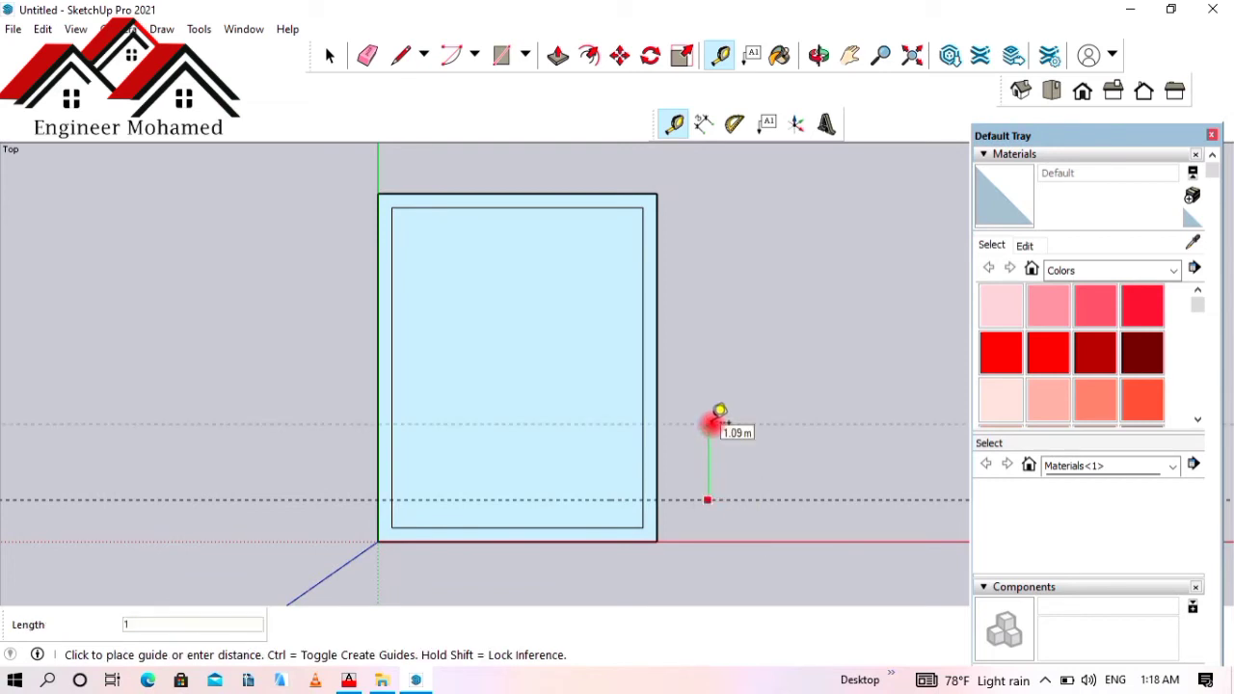
{"action": "key", "text": "Return"}
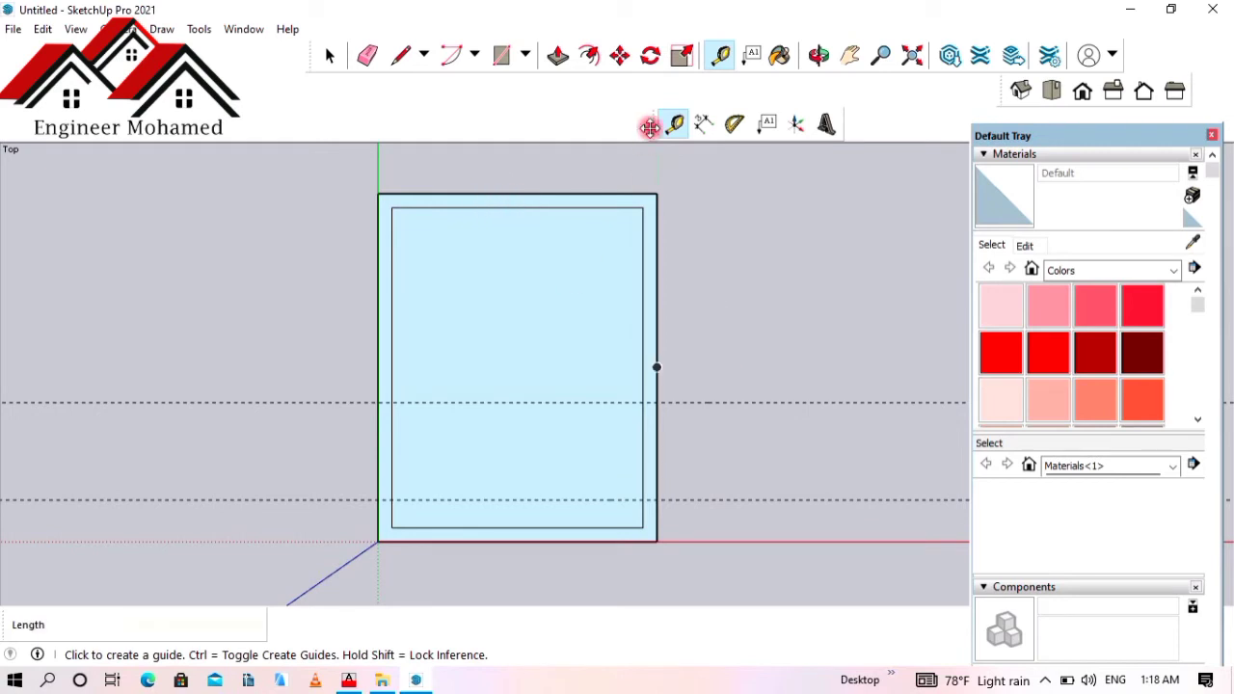
- Draw a 1.4 by 0.2 m rectangle across the right-hand wall between the two horizontal guides
{"action": "left_click", "coordinate": [501, 55]}
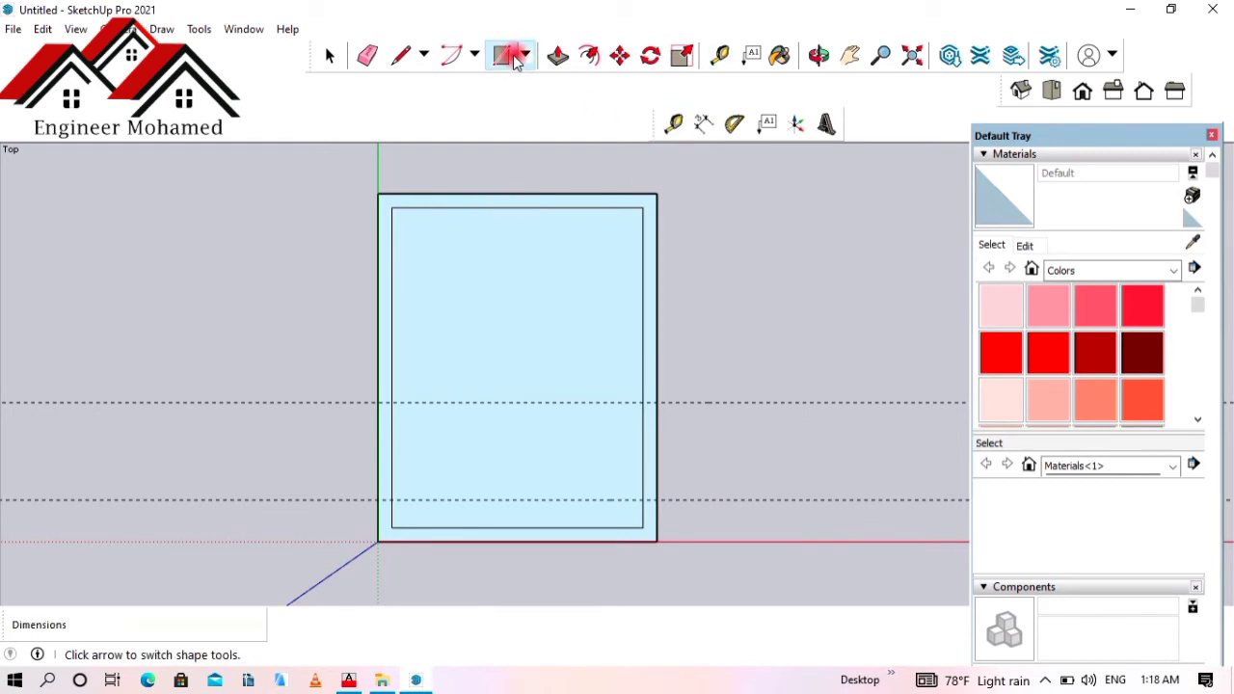
{"action": "left_click", "coordinate": [644, 499]}
{"action": "left_click", "coordinate": [658, 403]}
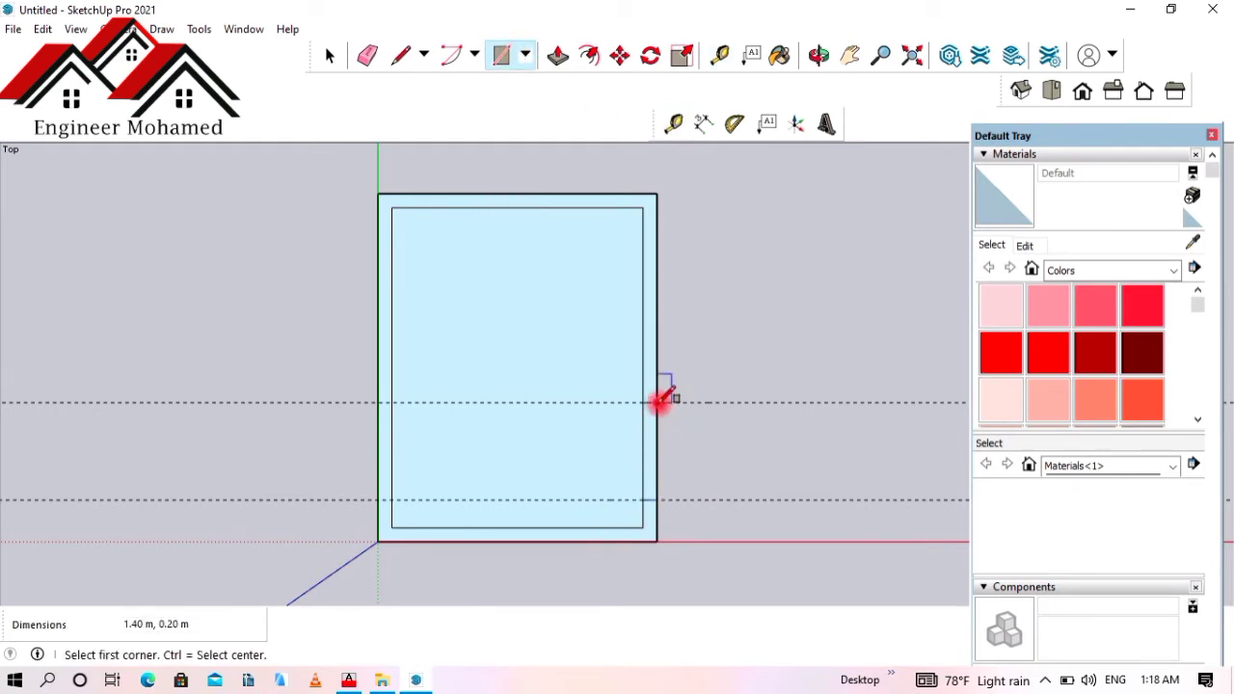
{"action": "scroll", "coordinate": [660, 308], "scroll_direction": "down", "scroll_amount": 1}
{"action": "scroll", "coordinate": [656, 307], "scroll_direction": "down", "scroll_amount": 2}
{"action": "scroll", "coordinate": [535, 228], "scroll_direction": "up", "scroll_amount": 2}
{"action": "scroll", "coordinate": [593, 241], "scroll_direction": "down", "scroll_amount": 1}
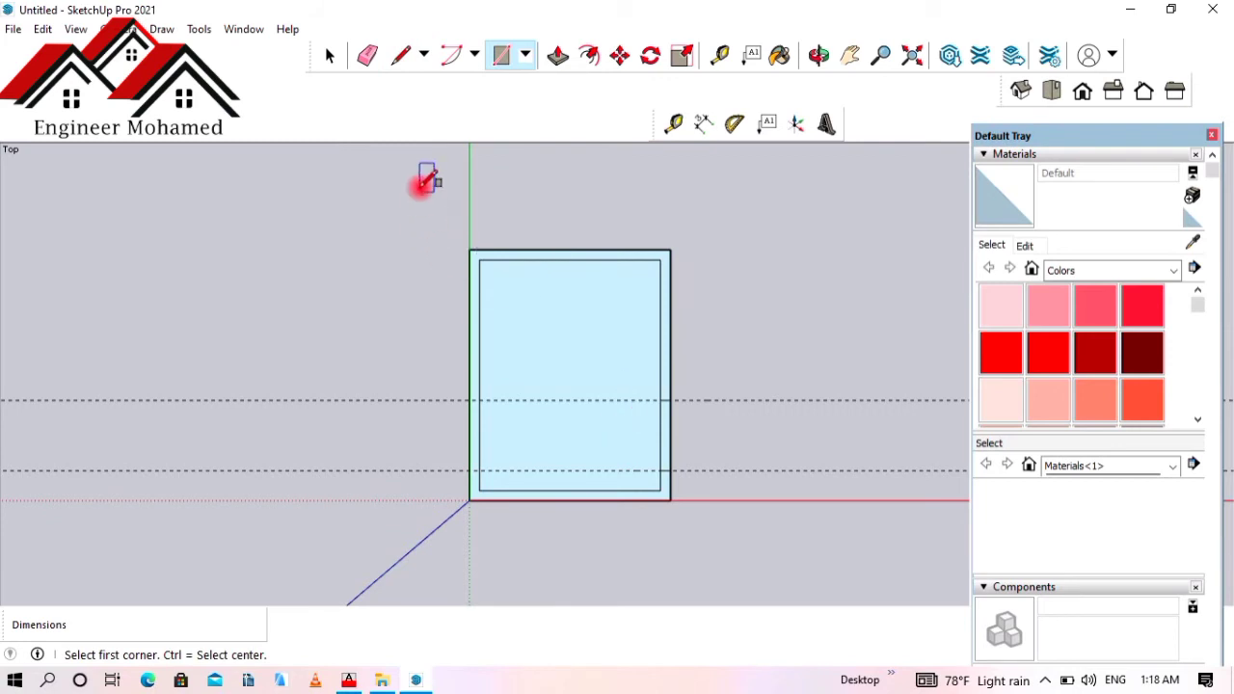
- Place a guide parallel to the inner rectangle's left-hand edge, through the midpoint of its upper edge, 1.80 m away
{"action": "left_click", "coordinate": [674, 124]}
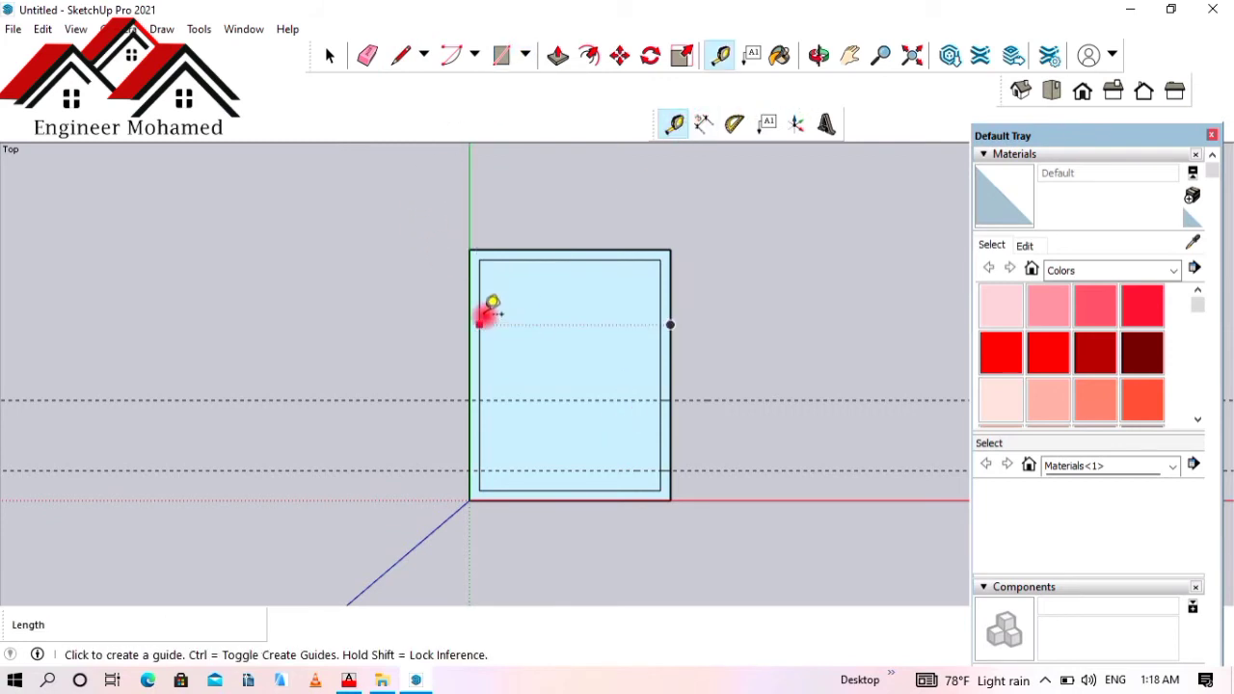
{"action": "left_click", "coordinate": [479, 310]}
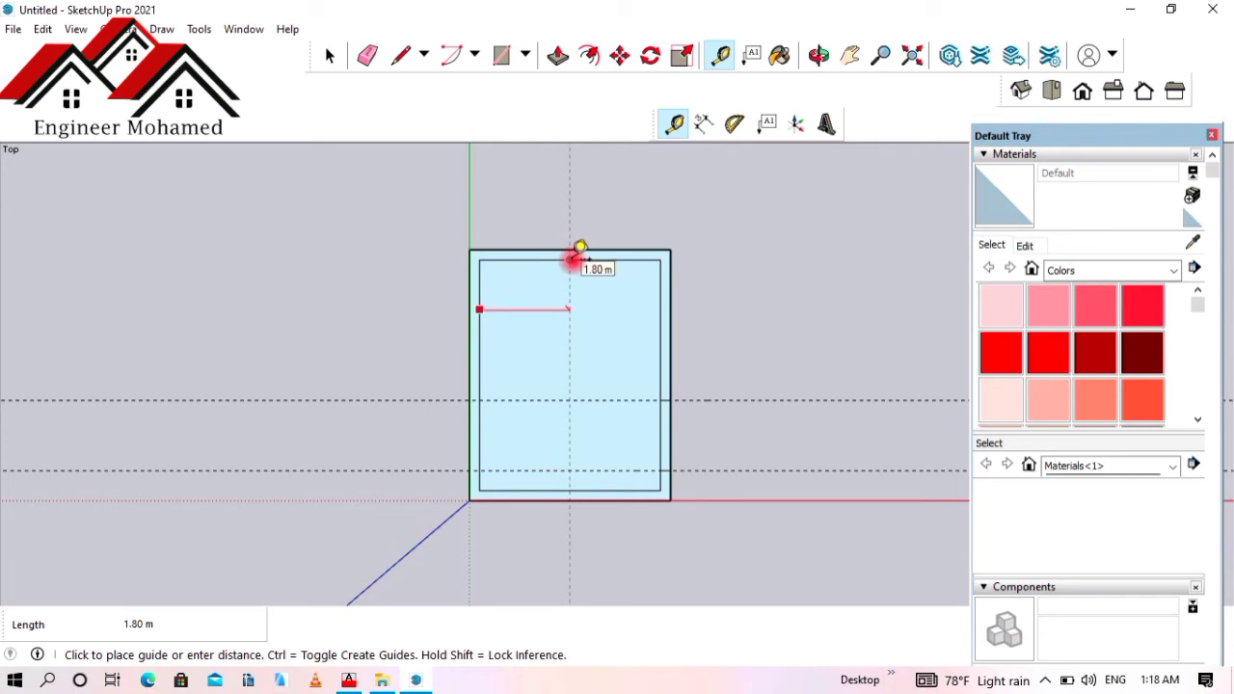
{"action": "left_click", "coordinate": [576, 257]}
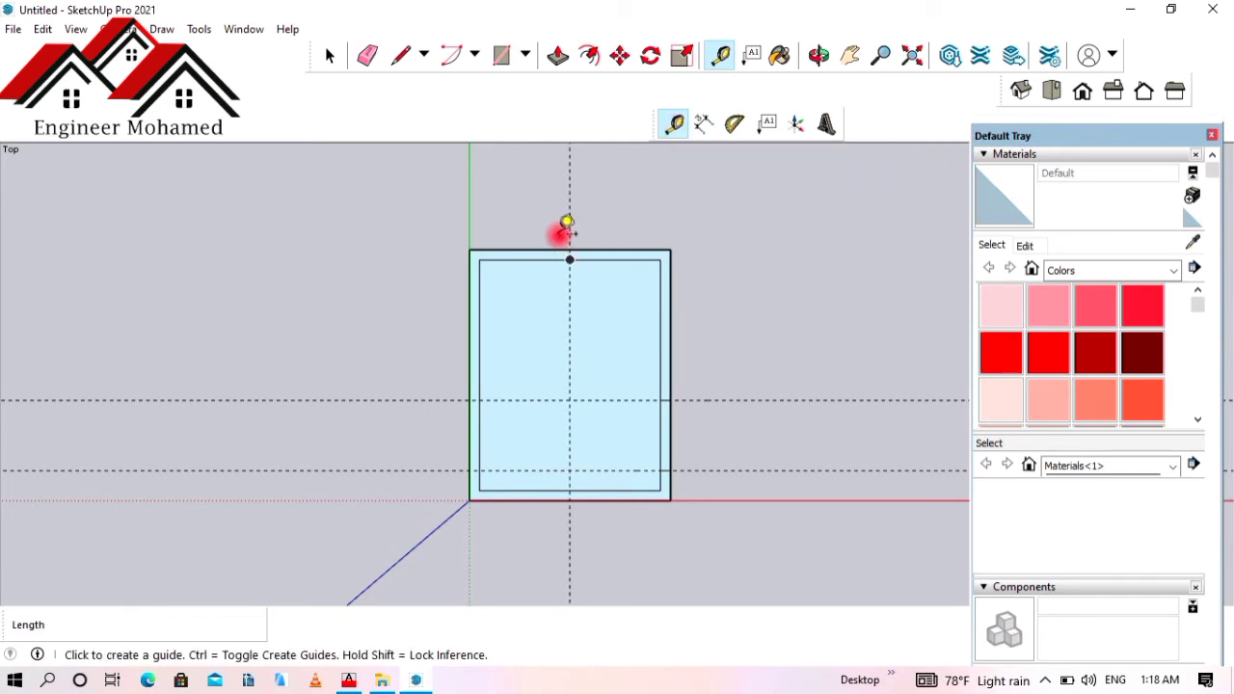
- Place two vertical guides parallel to the room's central guide, 0.6 m away on either side of it
{"action": "scroll", "coordinate": [568, 241], "scroll_direction": "up", "scroll_amount": 3}
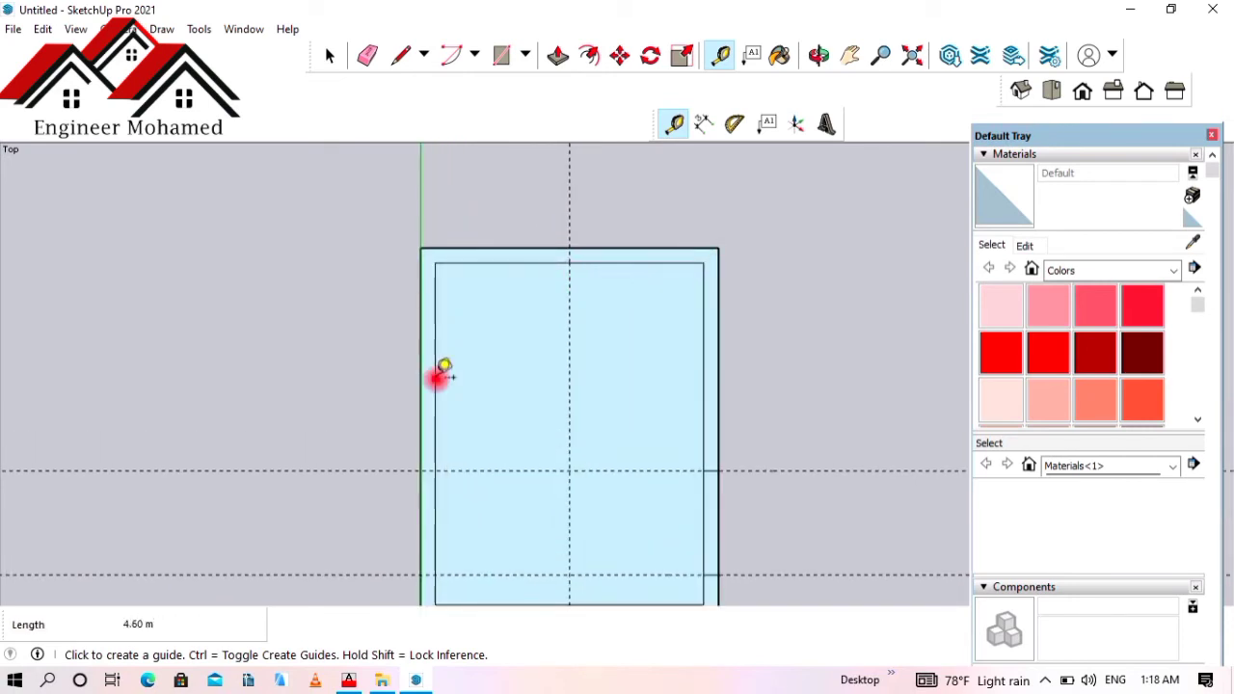
{"action": "scroll", "coordinate": [628, 219], "scroll_direction": "down", "scroll_amount": 1}
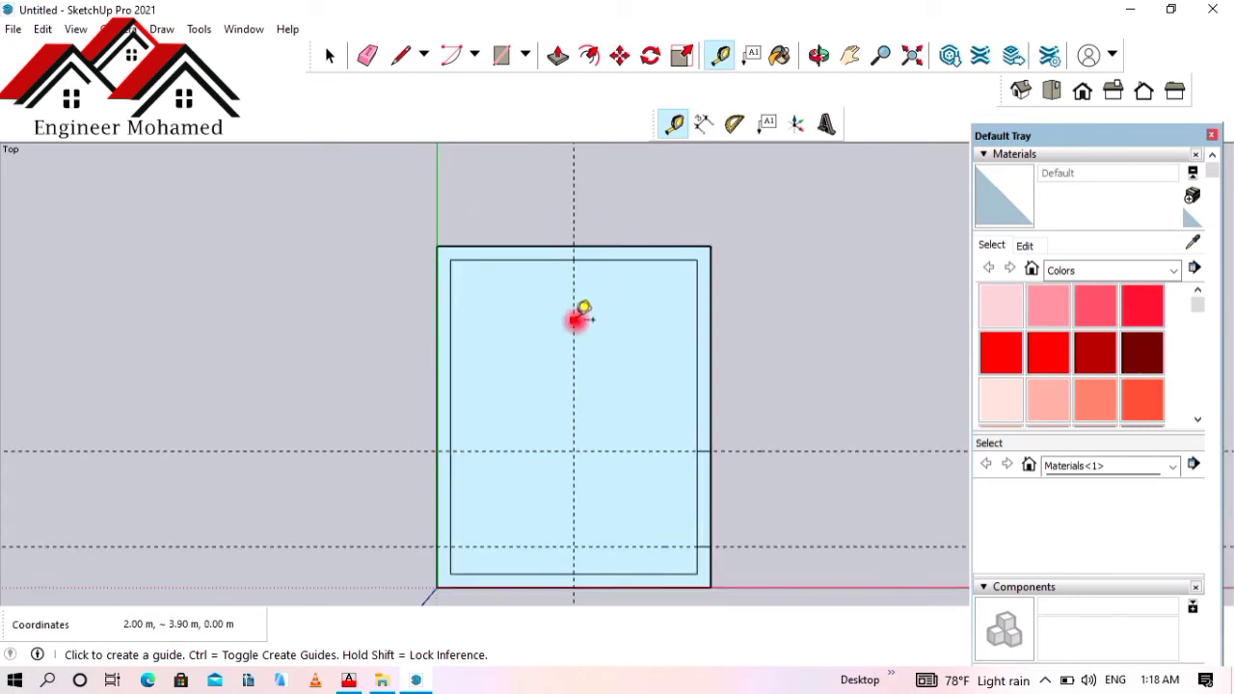
{"action": "left_click", "coordinate": [574, 320]}
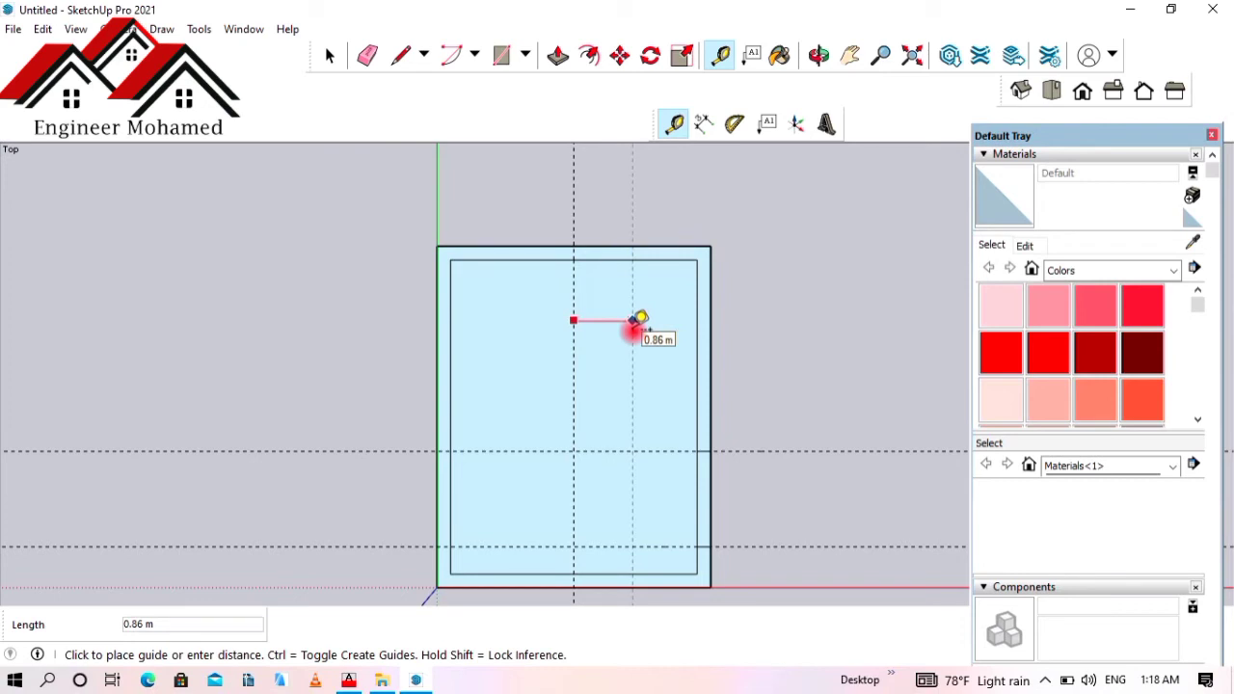
{"action": "key", "text": "Return"}
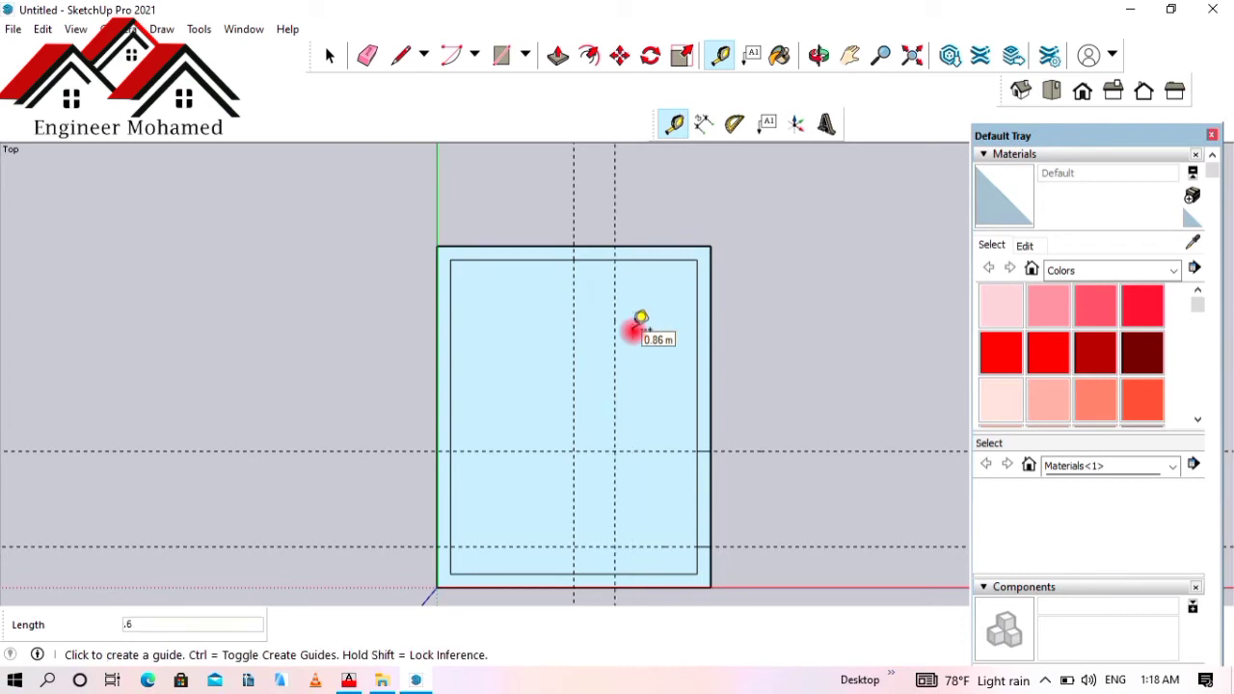
{"action": "left_click", "coordinate": [567, 347]}
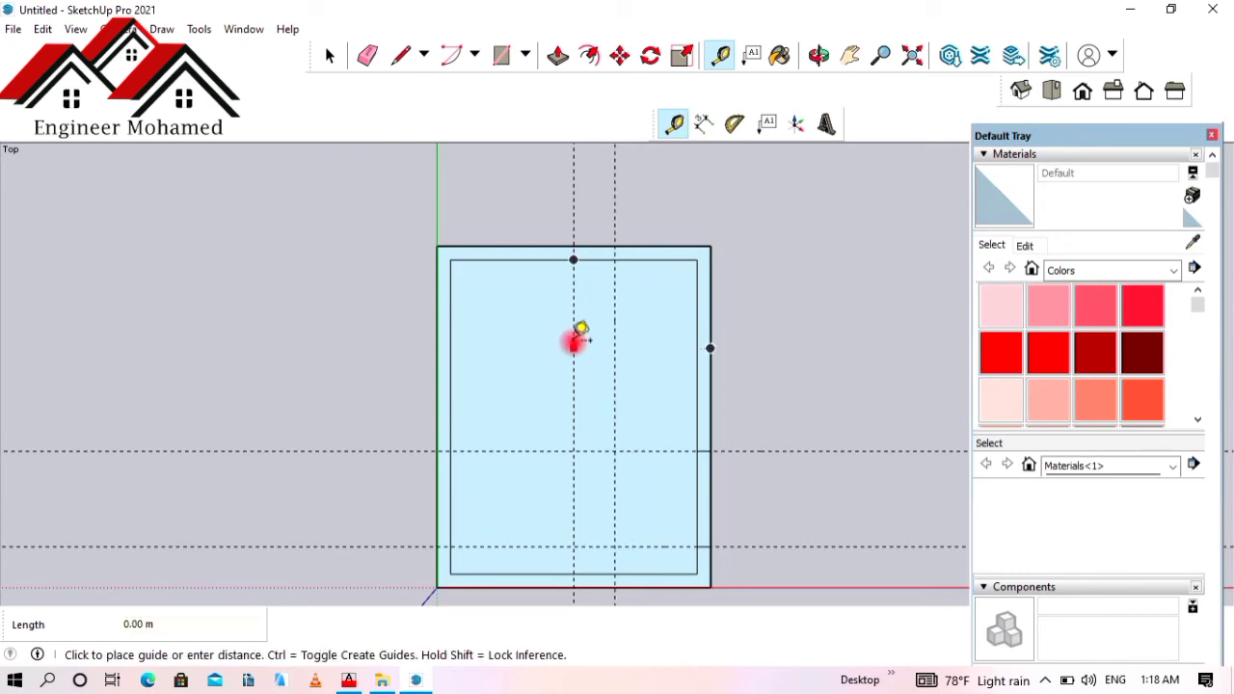
{"action": "left_click", "coordinate": [574, 328]}
{"action": "left_click", "coordinate": [574, 325]}
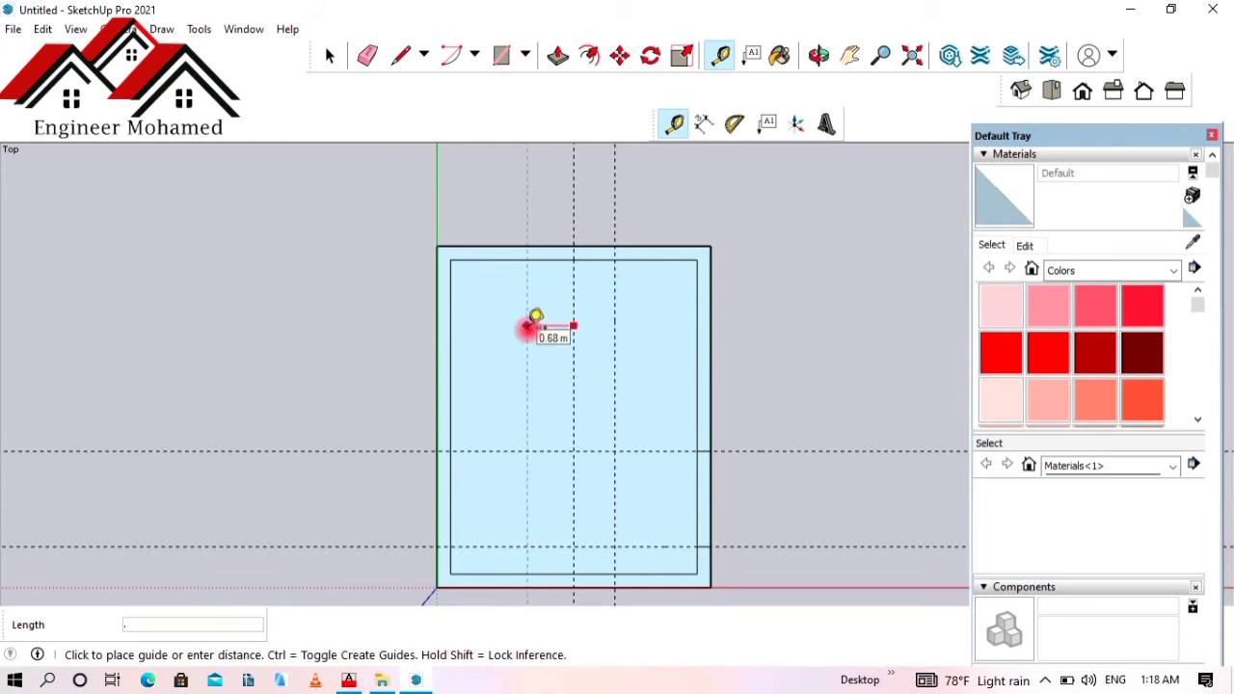
{"action": "left_click", "coordinate": [531, 324]}
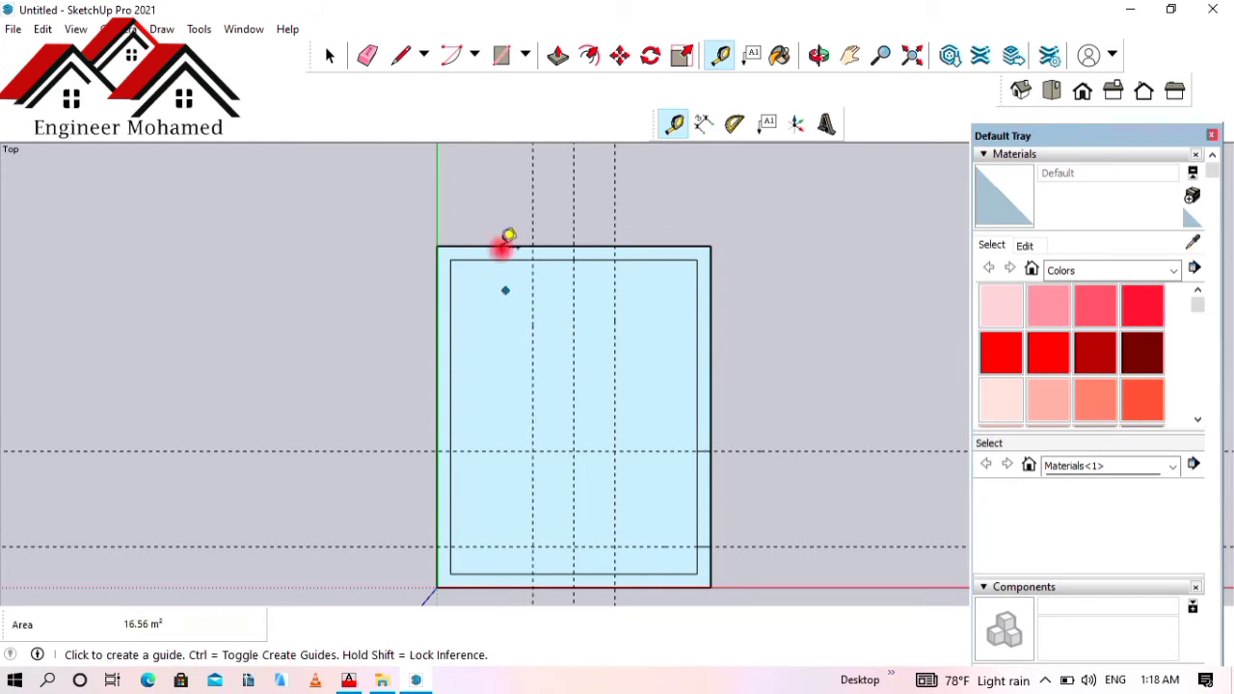
- Draw a 1.2 by 0.2 m rectangle across both the upper and lower walls, between the two outer vertical guides
{"action": "left_click", "coordinate": [501, 56]}
{"action": "left_click", "coordinate": [532, 260]}
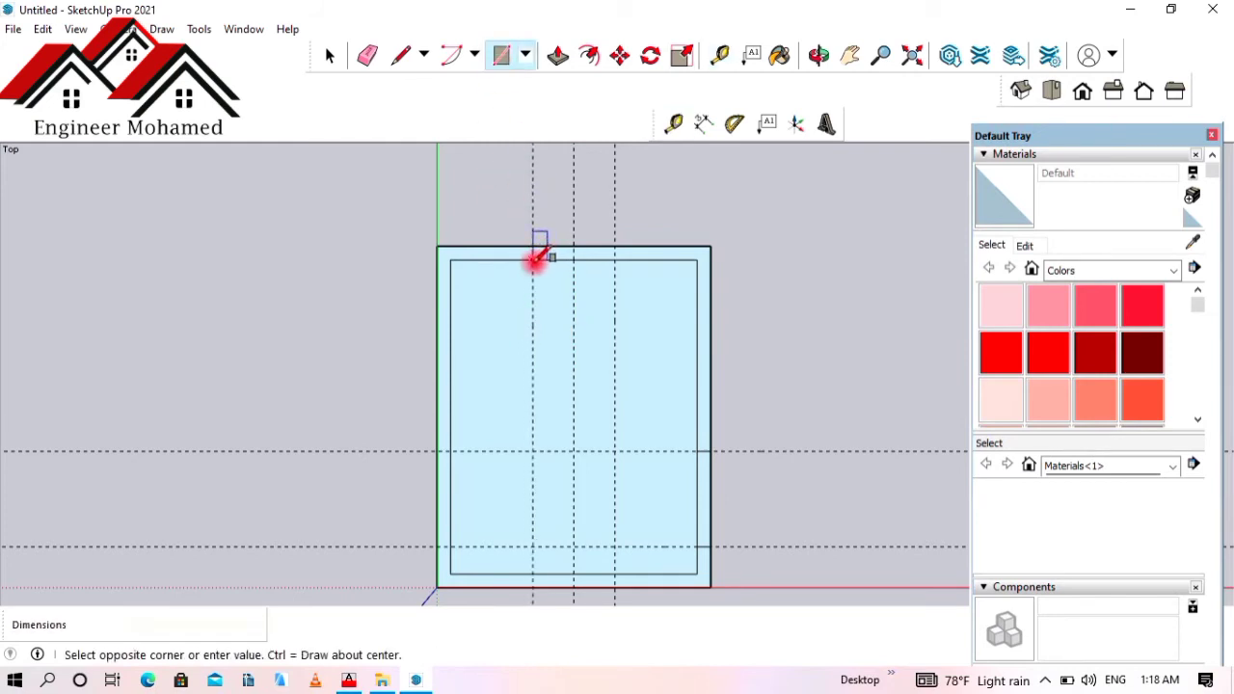
{"action": "left_click", "coordinate": [615, 246]}
{"action": "scroll", "coordinate": [607, 261], "scroll_direction": "down", "scroll_amount": 2}
{"action": "scroll", "coordinate": [565, 485], "scroll_direction": "up", "scroll_amount": 3}
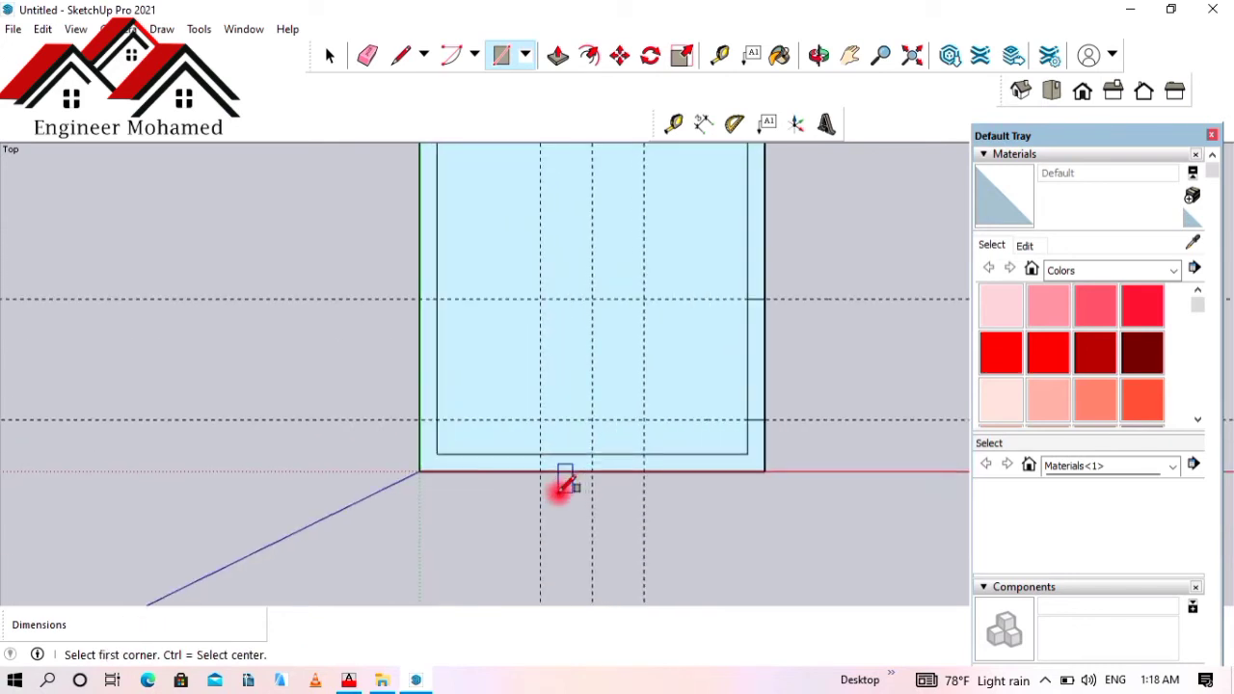
{"action": "left_click", "coordinate": [541, 453]}
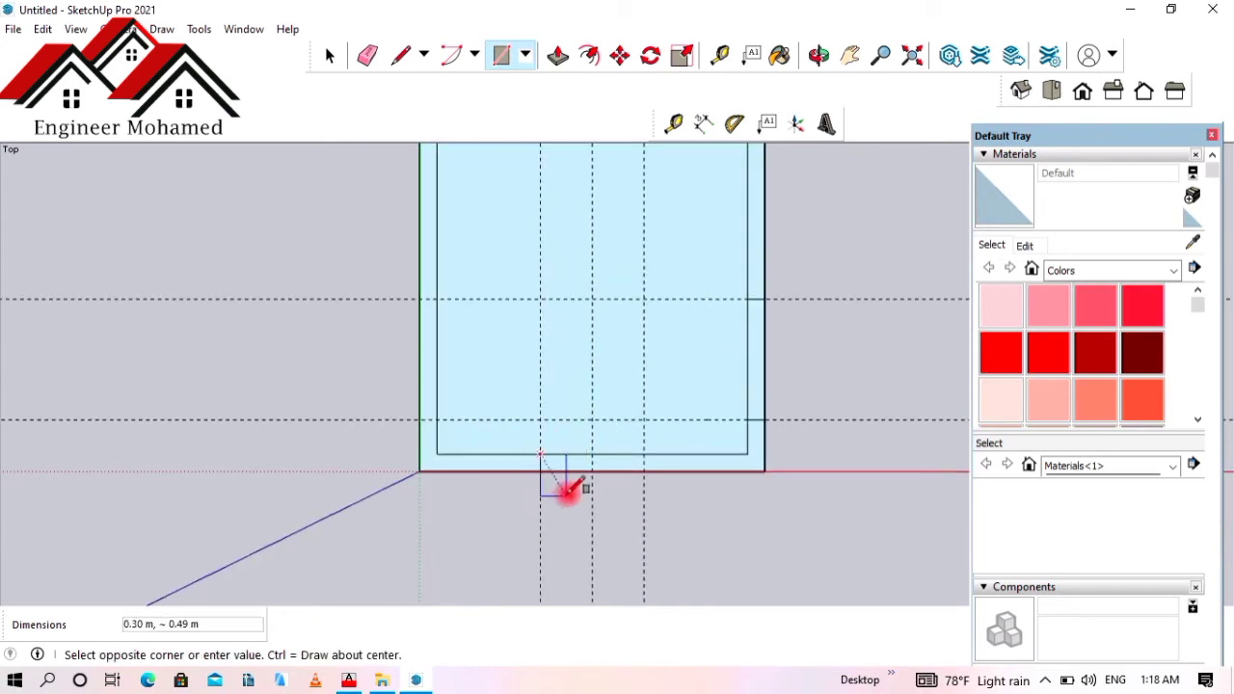
{"action": "left_click", "coordinate": [644, 471]}
- Delete all guides from the room plan
{"action": "scroll", "coordinate": [468, 440], "scroll_direction": "down", "scroll_amount": 3}
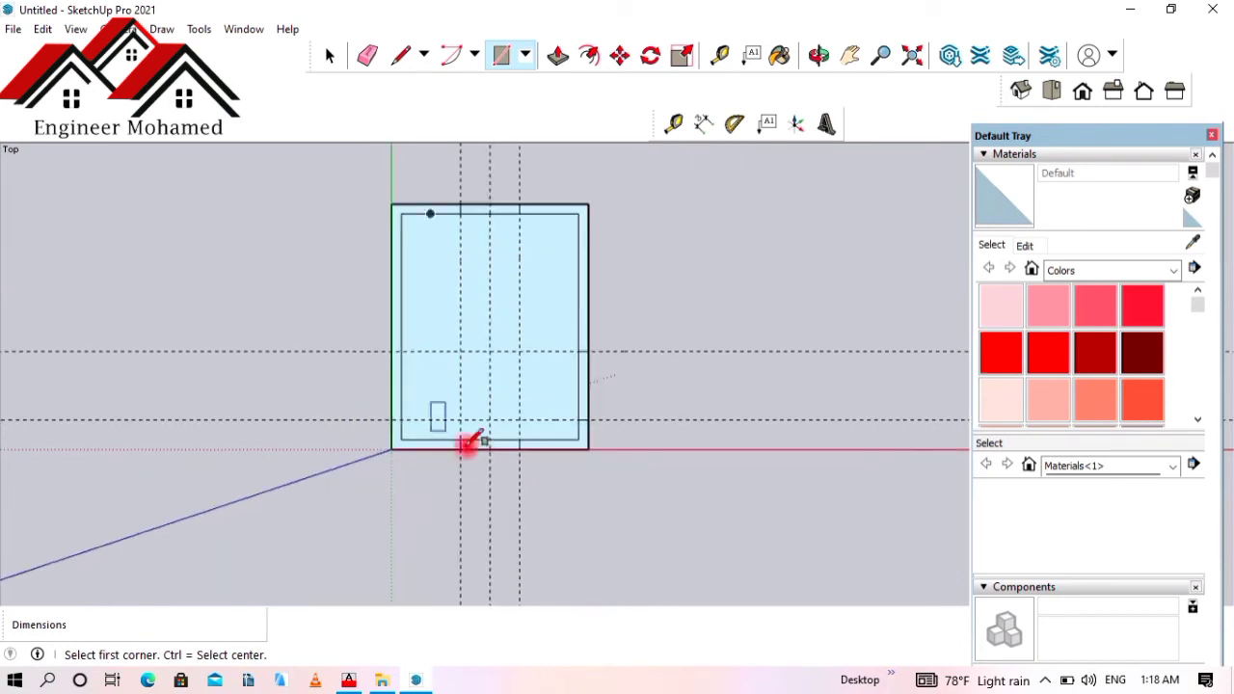
{"action": "left_click", "coordinate": [40, 30]}
{"action": "left_click", "coordinate": [108, 198]}
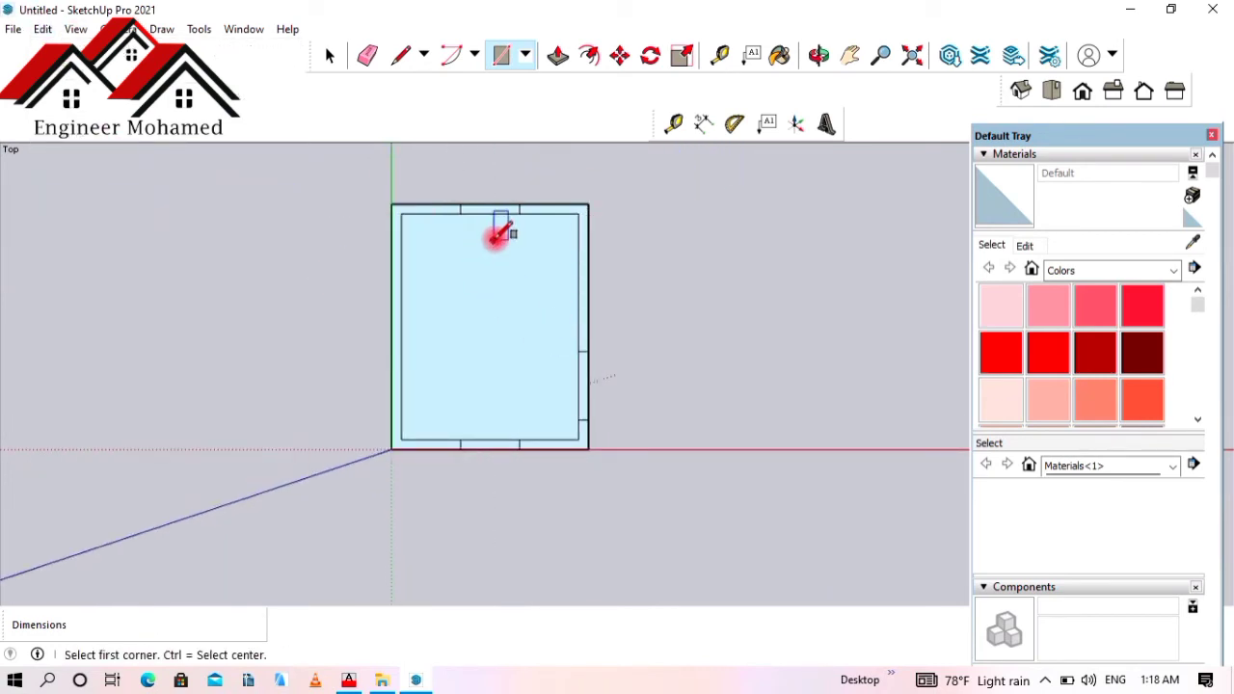
{"action": "scroll", "coordinate": [602, 374], "scroll_direction": "down", "scroll_amount": 1}
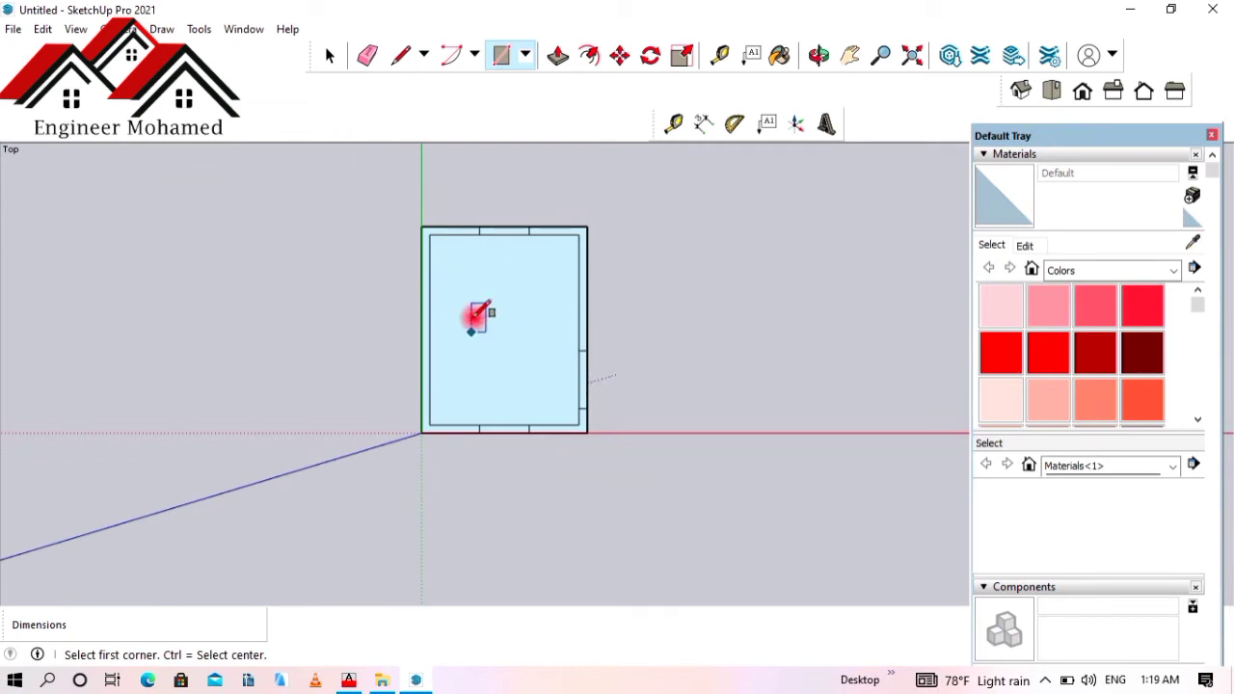
{"action": "scroll", "coordinate": [528, 343], "scroll_direction": "up", "scroll_amount": 1}
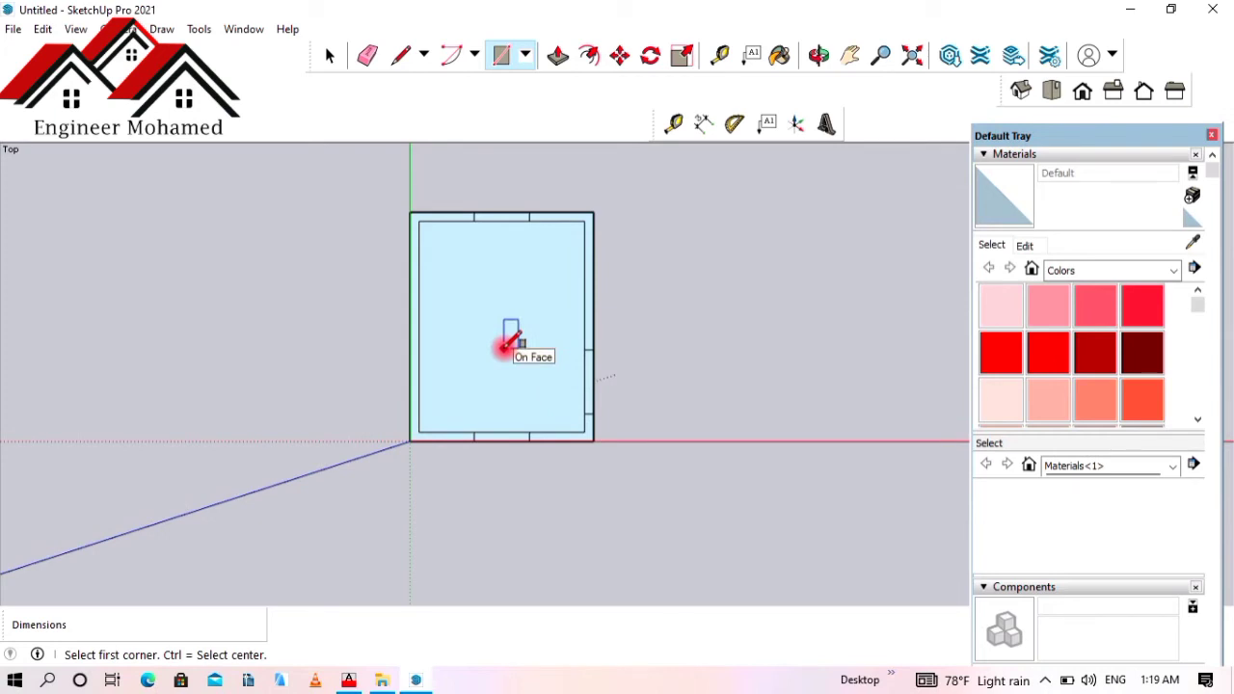
{"action": "scroll", "coordinate": [499, 234], "scroll_direction": "up", "scroll_amount": 2}
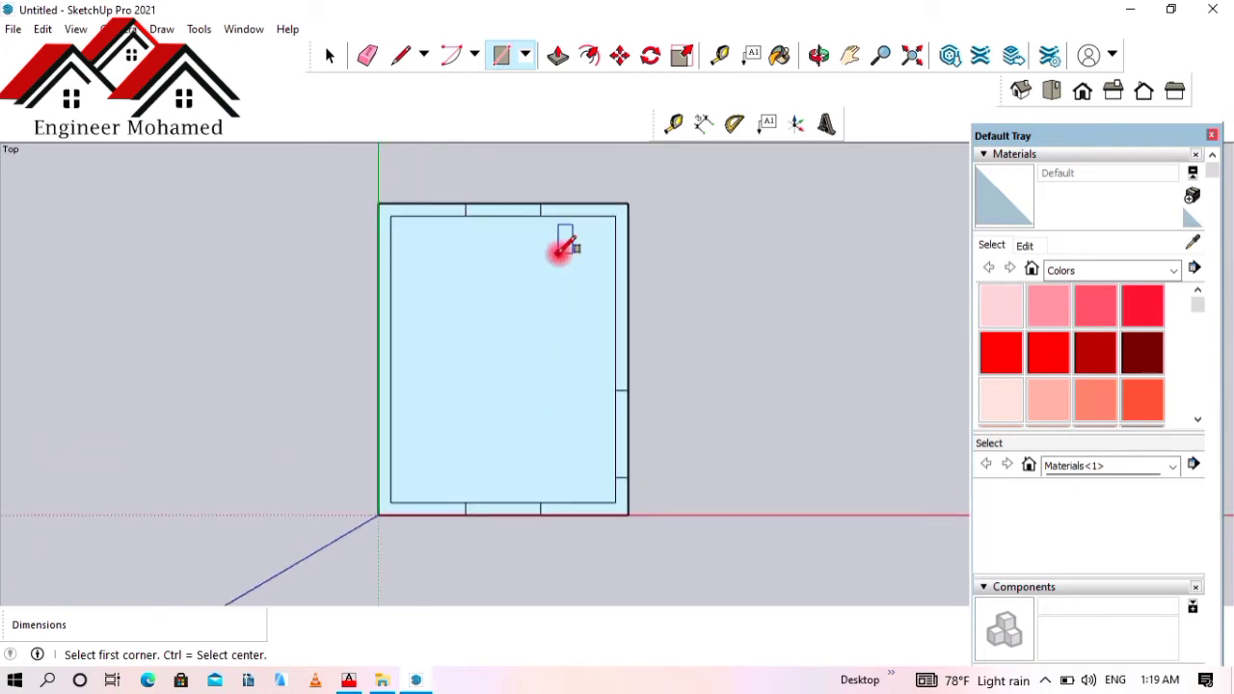
{"action": "scroll", "coordinate": [562, 247], "scroll_direction": "down", "scroll_amount": 3}
{"action": "scroll", "coordinate": [516, 247], "scroll_direction": "up", "scroll_amount": 3}
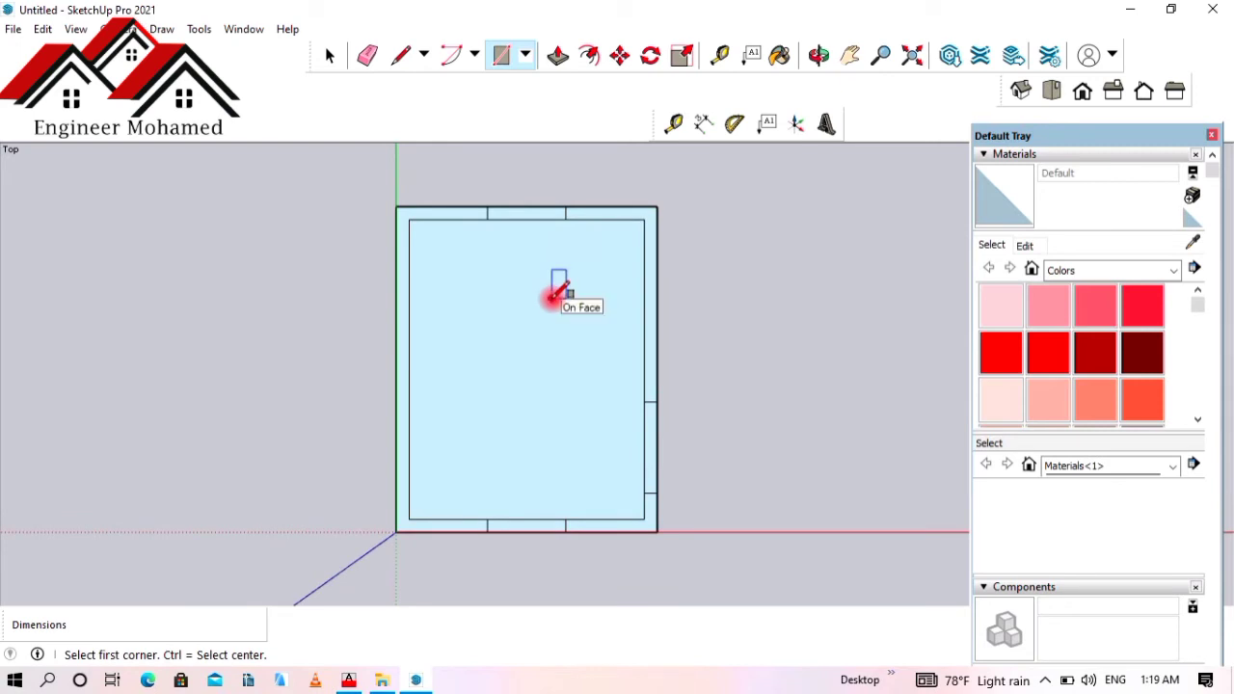
{"action": "scroll", "coordinate": [588, 278], "scroll_direction": "down", "scroll_amount": 1}
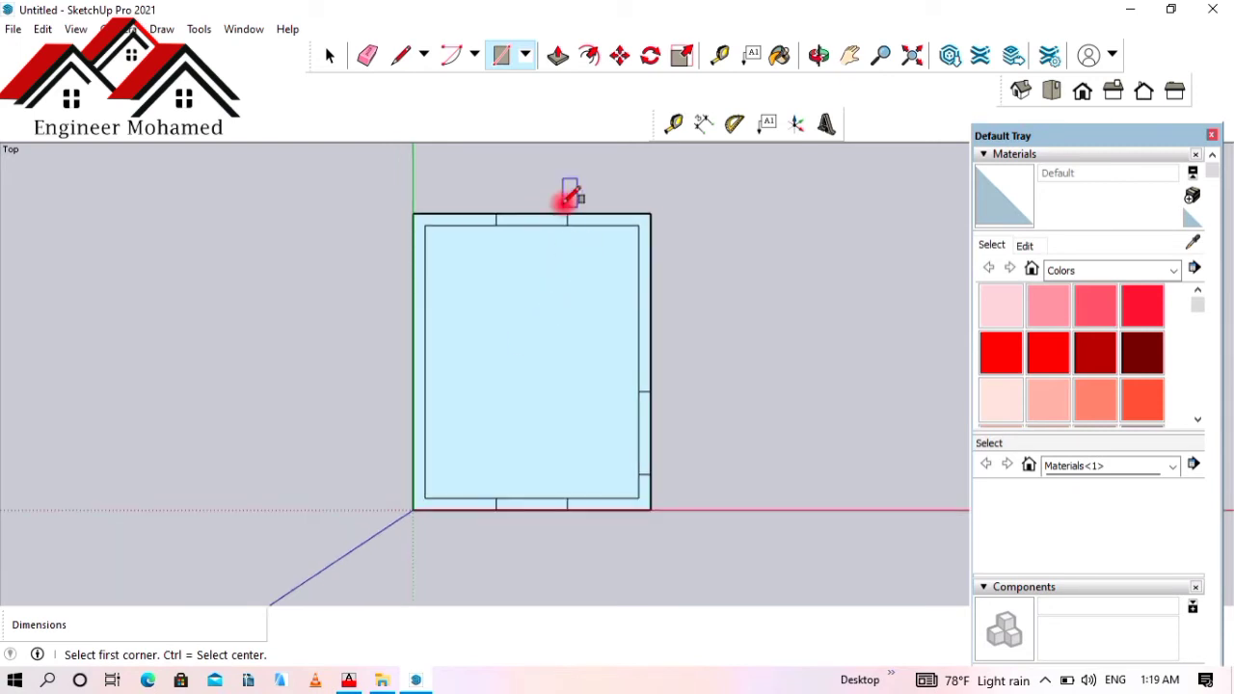
{"action": "scroll", "coordinate": [595, 257], "scroll_direction": "down", "scroll_amount": 1}
- Dimension the room's upper outer edge from corner to corner, placing the dimension line above the wall
{"action": "left_click", "coordinate": [676, 125]}
{"action": "left_click", "coordinate": [703, 133]}
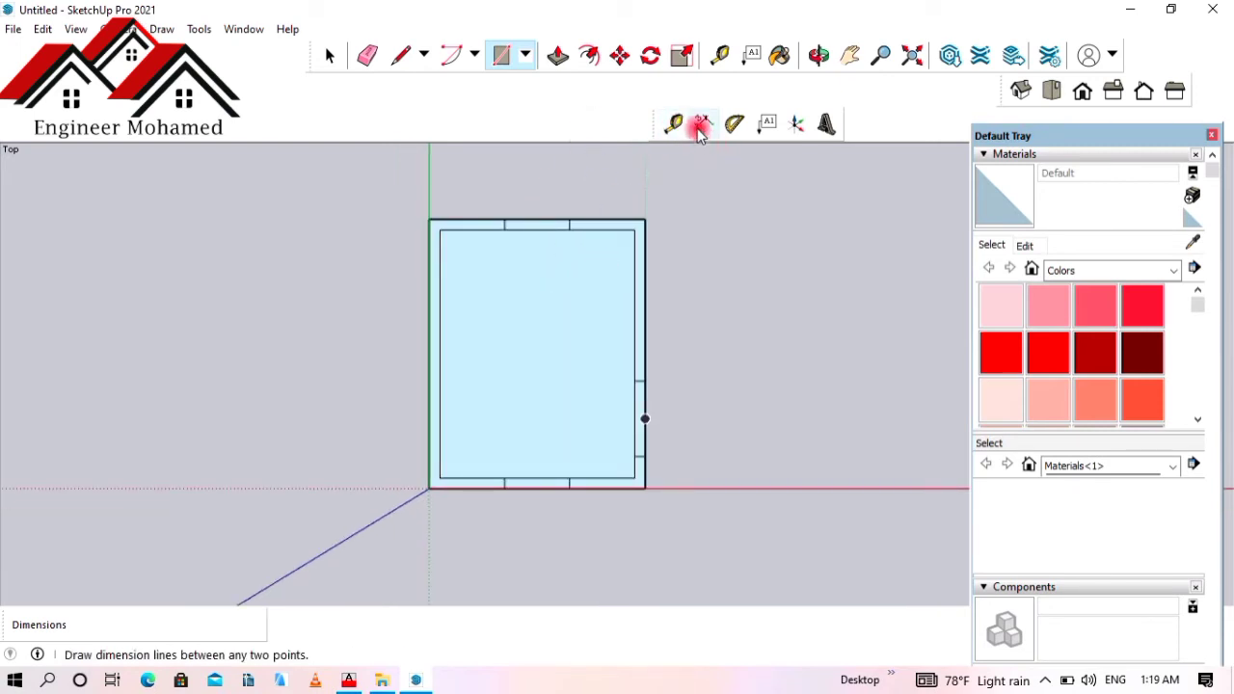
{"action": "left_click", "coordinate": [701, 127]}
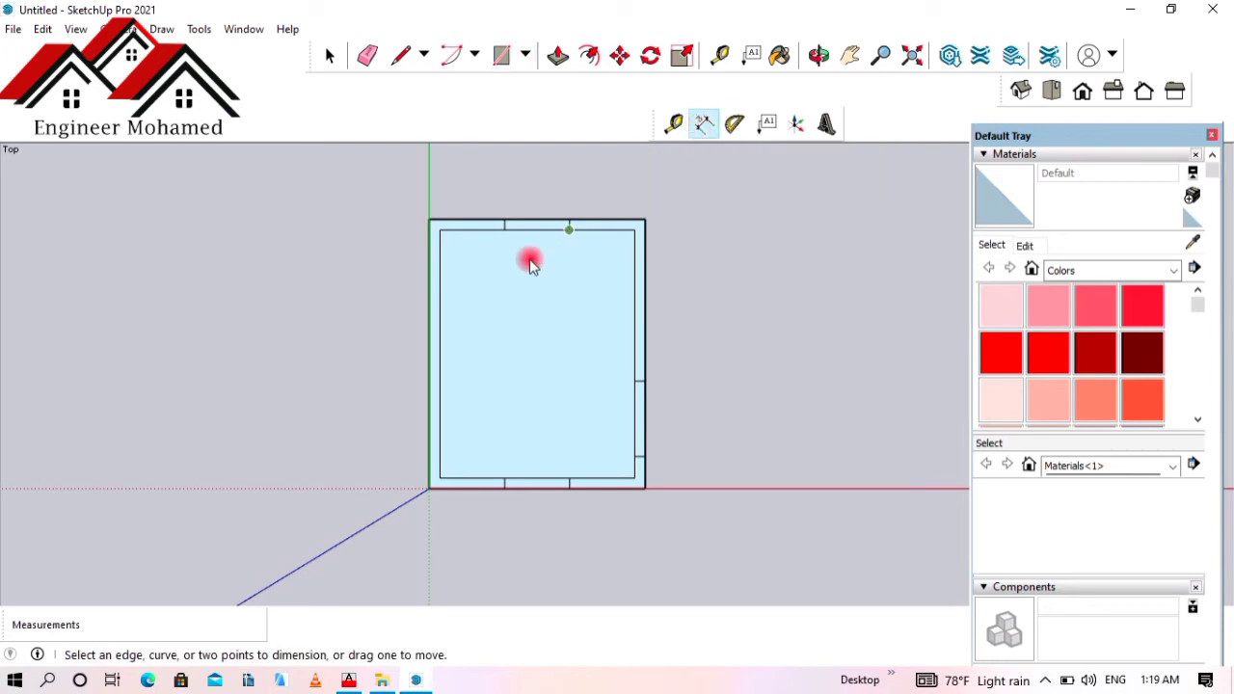
{"action": "left_click", "coordinate": [429, 222]}
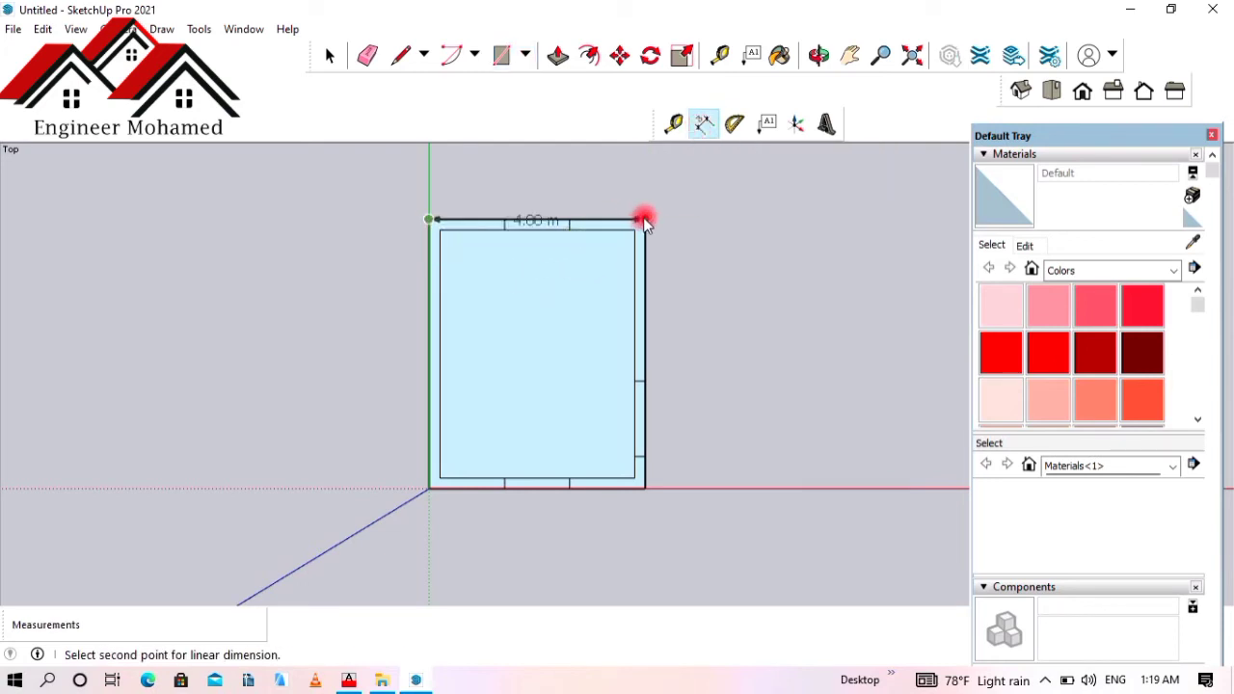
{"action": "left_click", "coordinate": [644, 220]}
{"action": "left_click", "coordinate": [636, 190]}
- Dimension the room's right-hand outer edge and move its dimension line well clear of the wall
{"action": "left_click", "coordinate": [645, 224]}
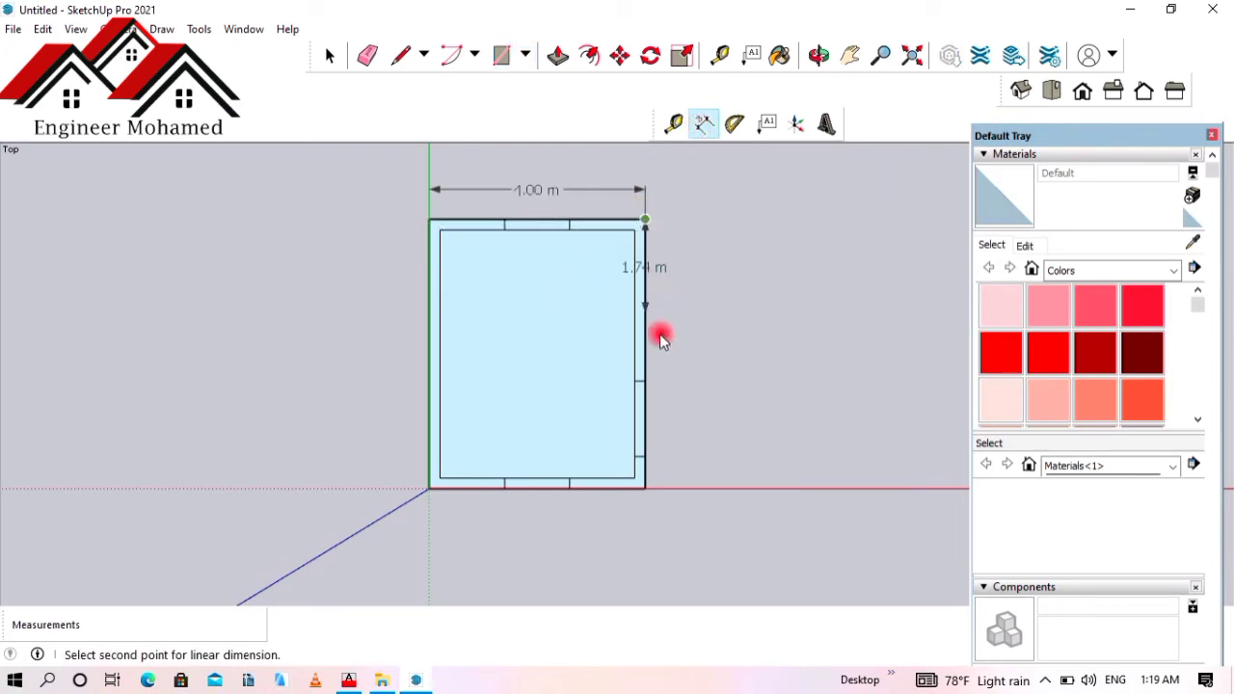
{"action": "left_click", "coordinate": [644, 487]}
{"action": "left_click", "coordinate": [655, 477]}
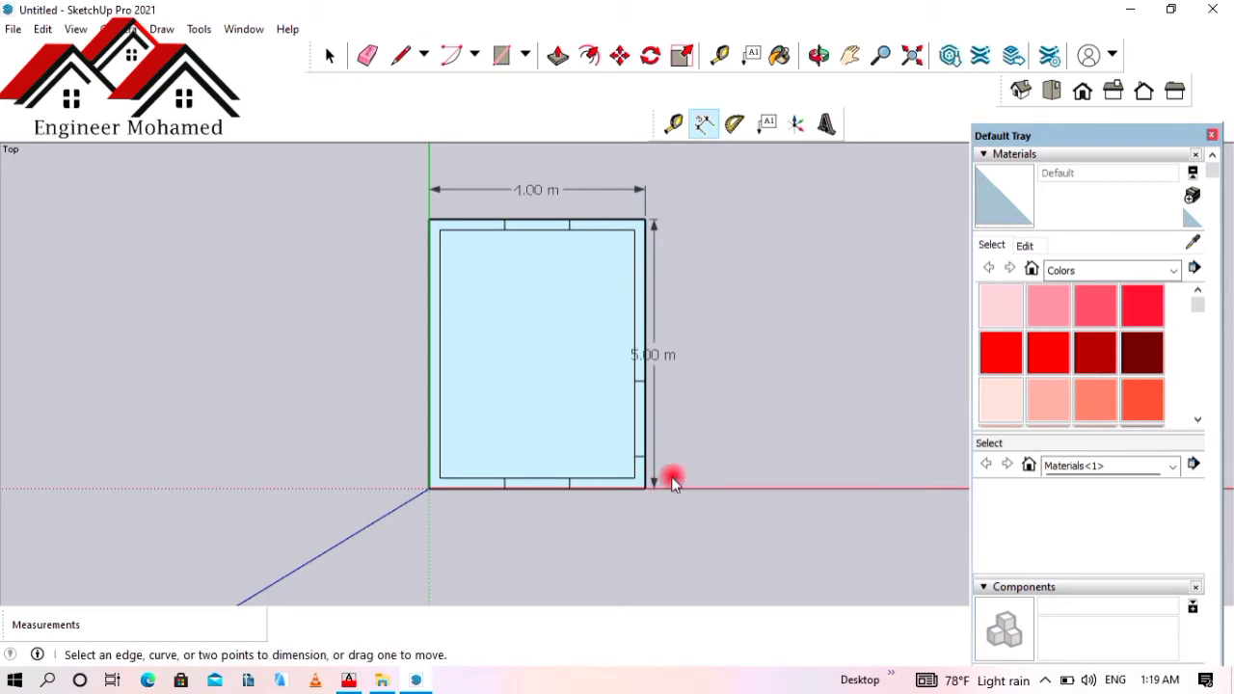
{"action": "left_click", "coordinate": [652, 483]}
{"action": "left_click", "coordinate": [661, 482]}
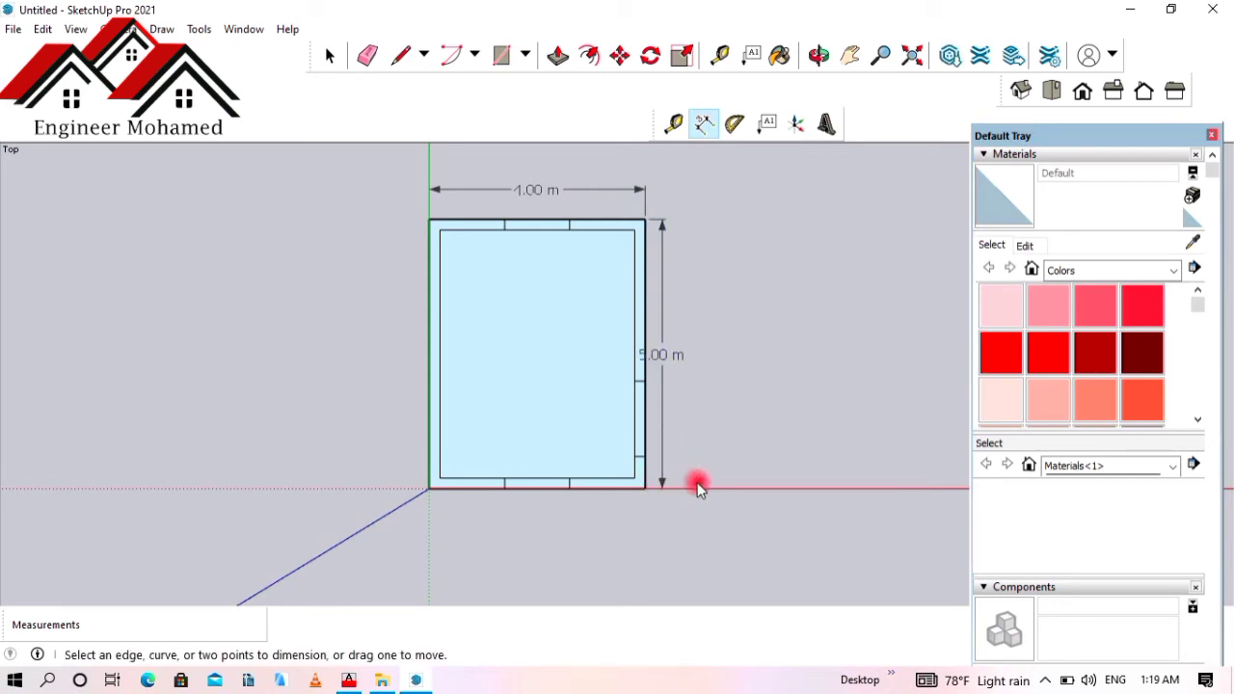
{"action": "left_click", "coordinate": [662, 482]}
{"action": "left_click", "coordinate": [697, 482]}
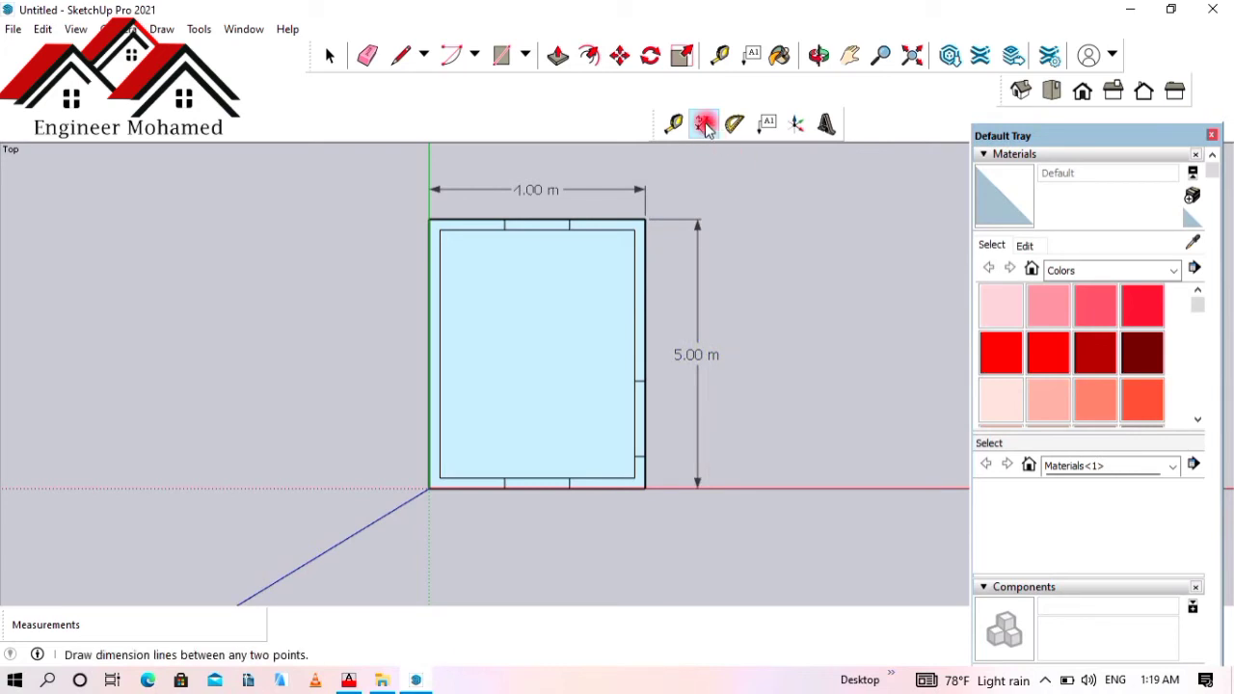
- Dimension the widths of the lower and right-hand wall openings, placing both dimension lines outside the walls
{"action": "left_click", "coordinate": [505, 479]}
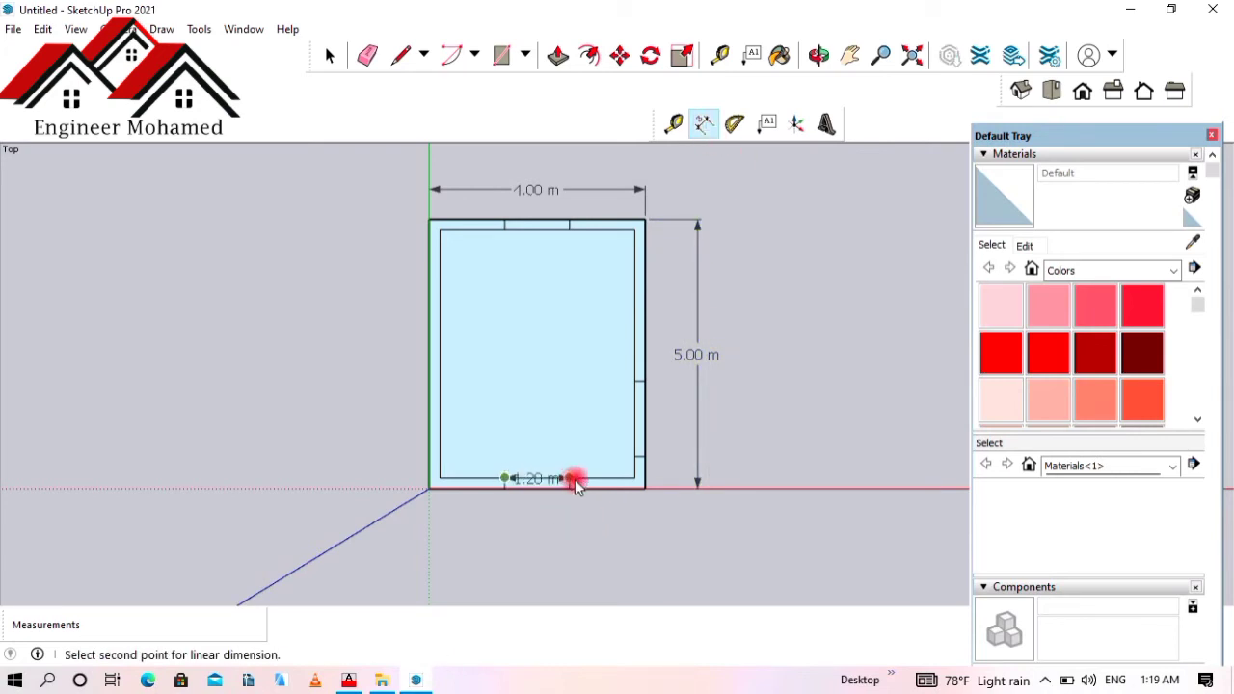
{"action": "left_click", "coordinate": [569, 479]}
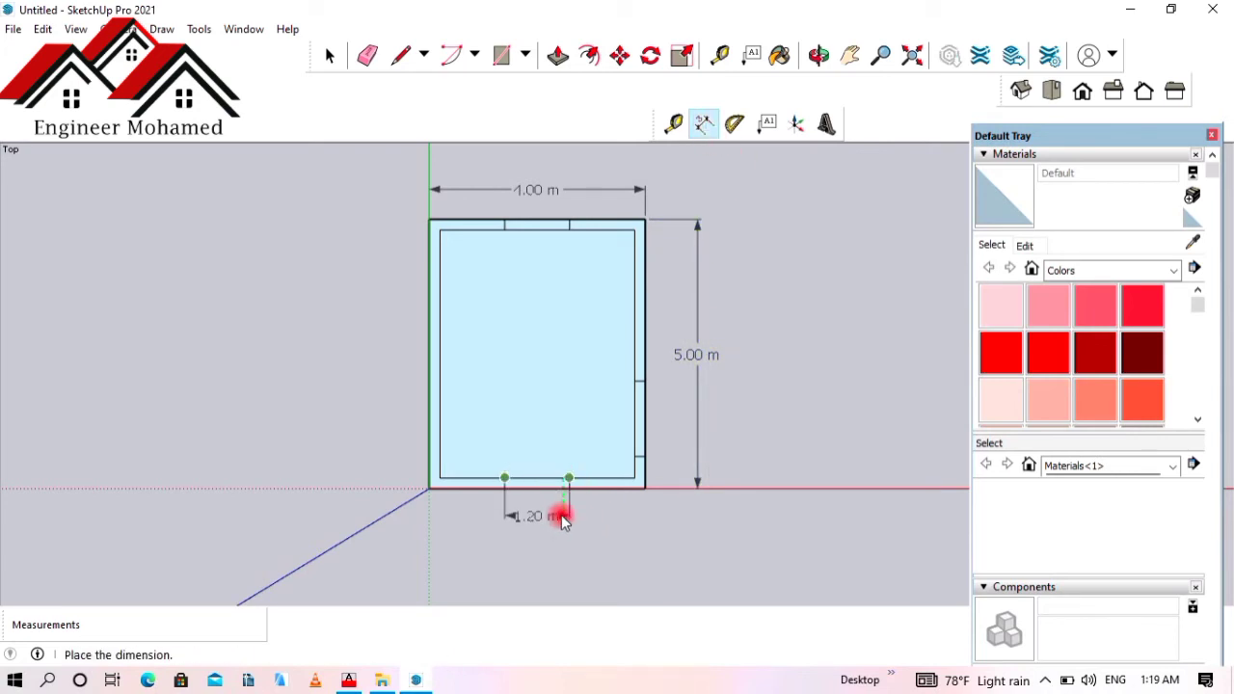
{"action": "left_click", "coordinate": [564, 512]}
{"action": "left_click", "coordinate": [644, 382]}
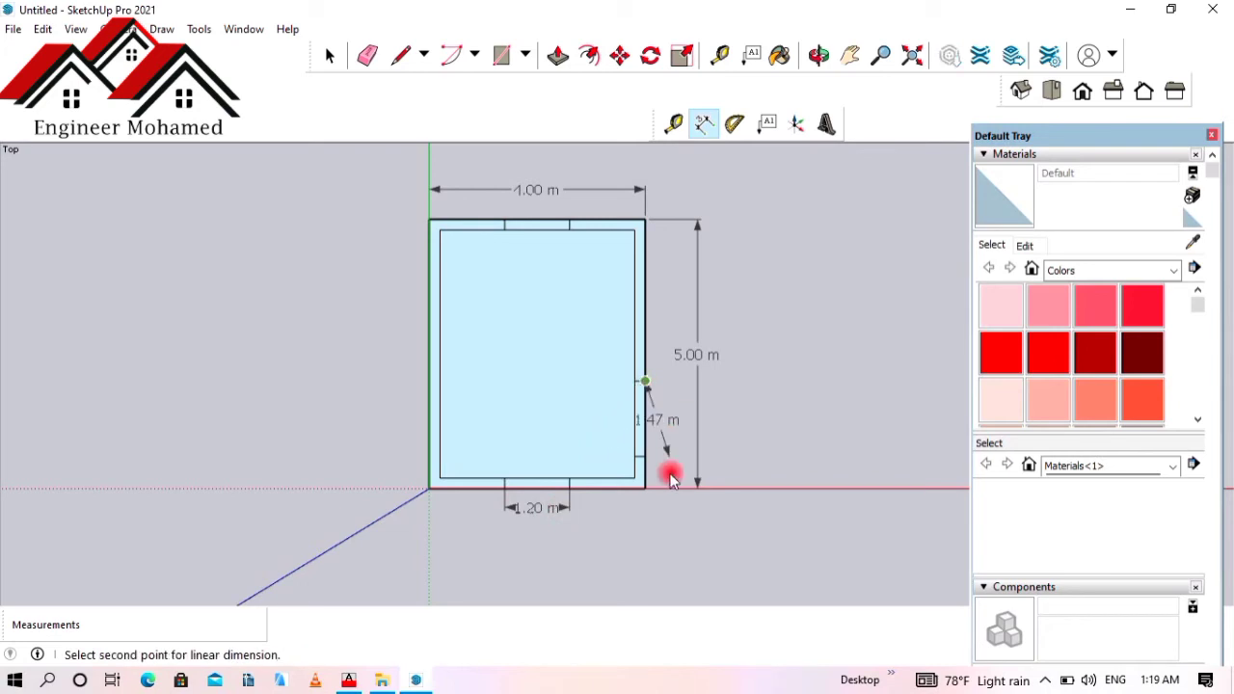
{"action": "left_click", "coordinate": [645, 456]}
{"action": "left_click", "coordinate": [674, 466]}
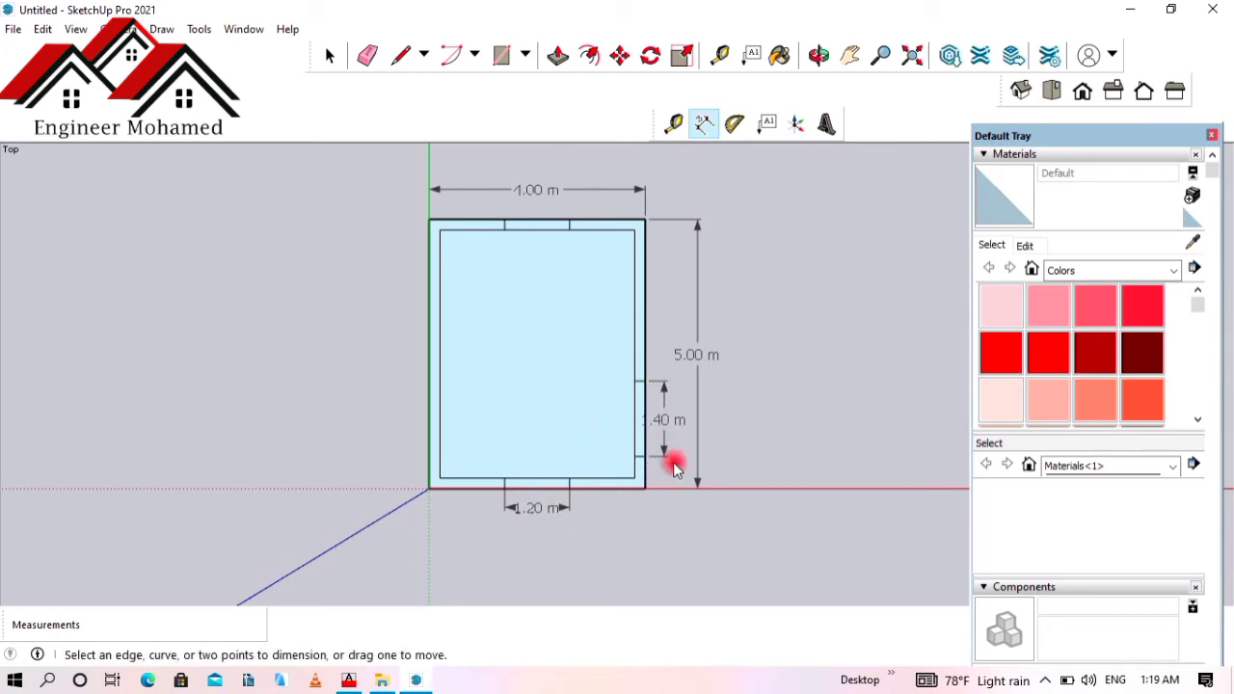
- Move the lower opening's dimension line slightly closer to the wall
{"action": "scroll", "coordinate": [501, 220], "scroll_direction": "up", "scroll_amount": 1}
{"action": "scroll", "coordinate": [462, 204], "scroll_direction": "down", "scroll_amount": 2}
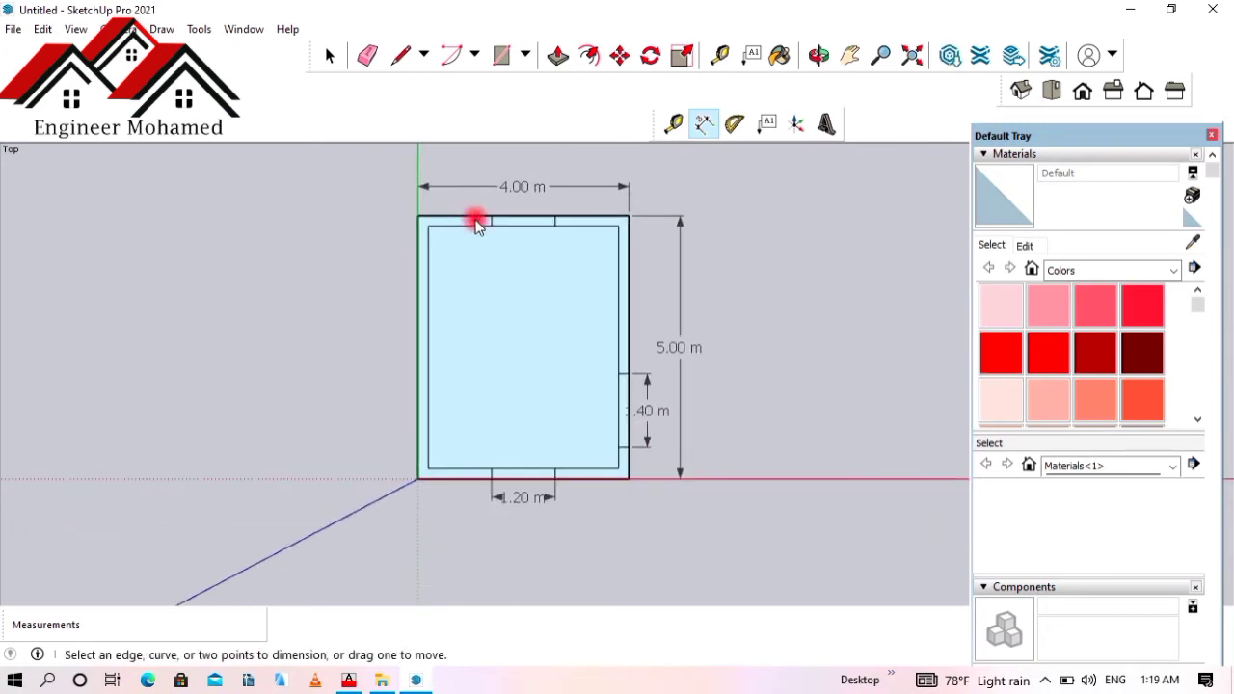
{"action": "scroll", "coordinate": [476, 218], "scroll_direction": "up", "scroll_amount": 1}
{"action": "scroll", "coordinate": [641, 279], "scroll_direction": "down", "scroll_amount": 1}
{"action": "scroll", "coordinate": [598, 473], "scroll_direction": "up", "scroll_amount": 2}
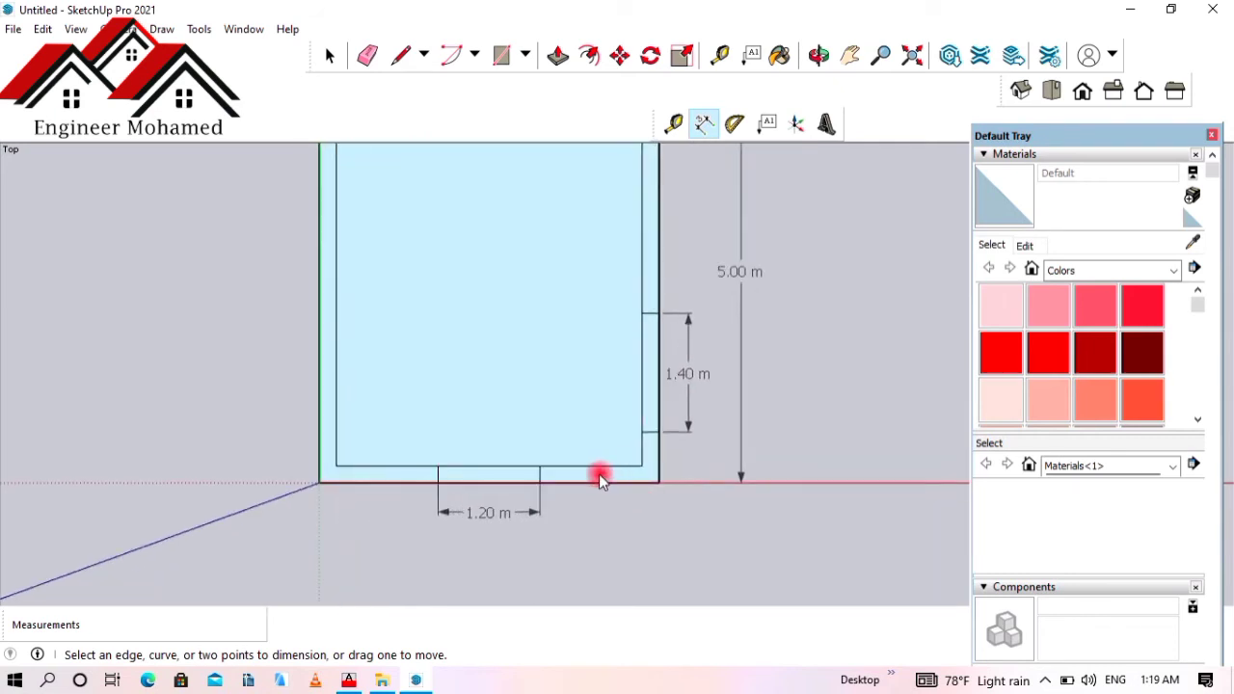
{"action": "left_click", "coordinate": [547, 470]}
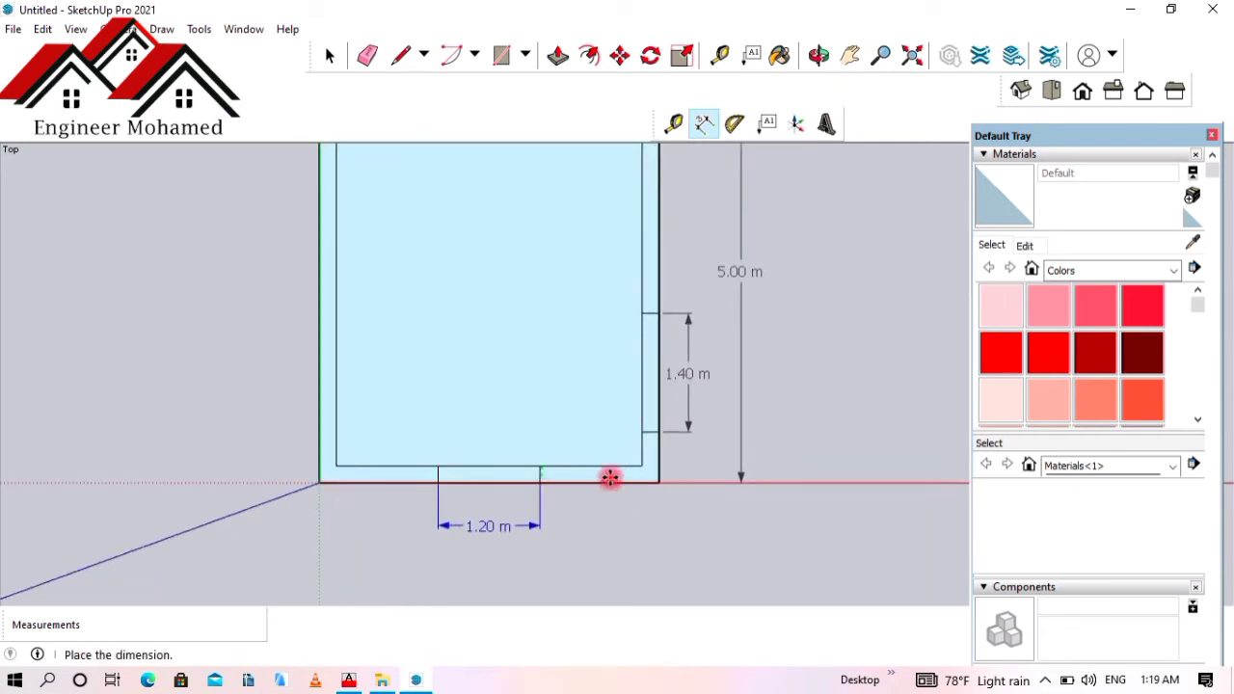
{"action": "left_click", "coordinate": [609, 469]}
- Dimension the lower wall's inner edge from the opening to the right-hand inner corner, aligned with the opening's dimension
{"action": "left_click", "coordinate": [674, 124]}
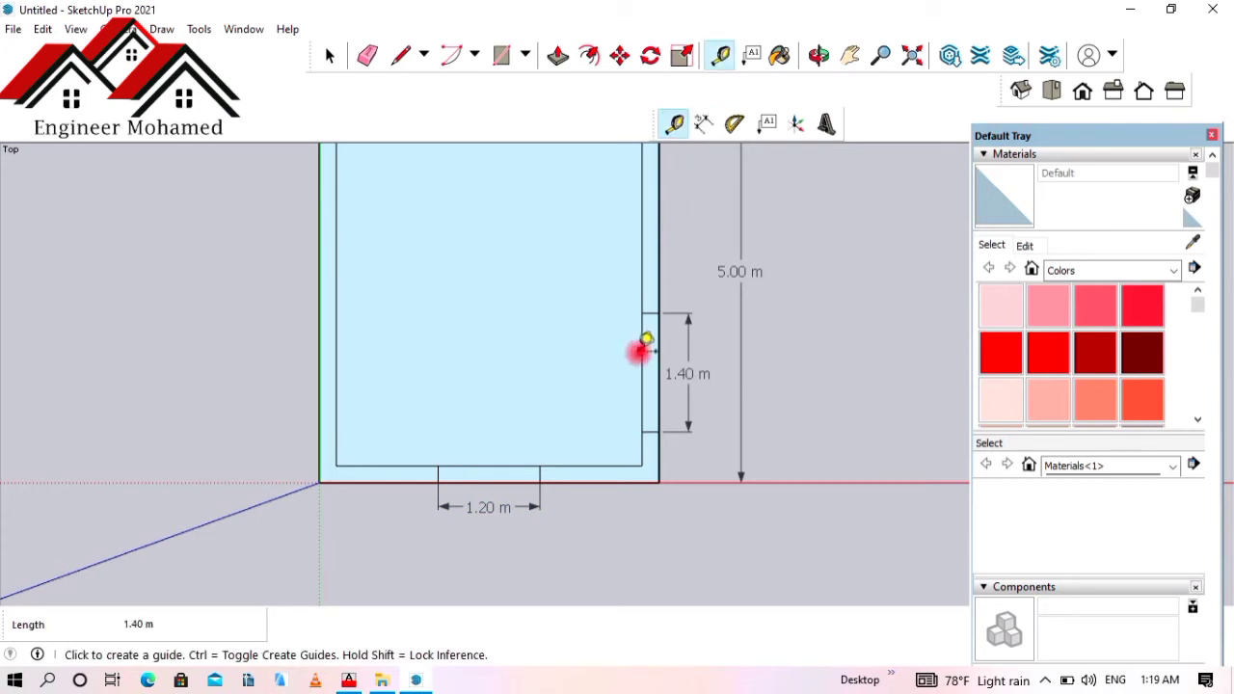
{"action": "left_click", "coordinate": [702, 124]}
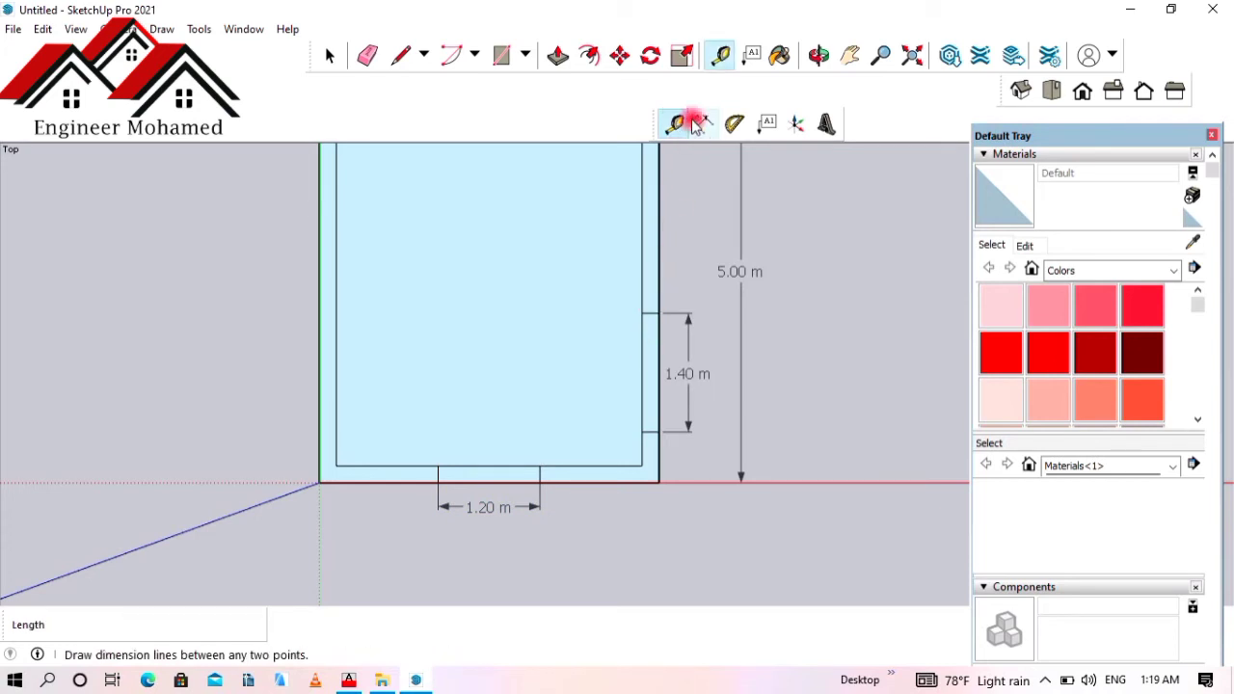
{"action": "left_click", "coordinate": [541, 465]}
{"action": "left_click", "coordinate": [543, 466]}
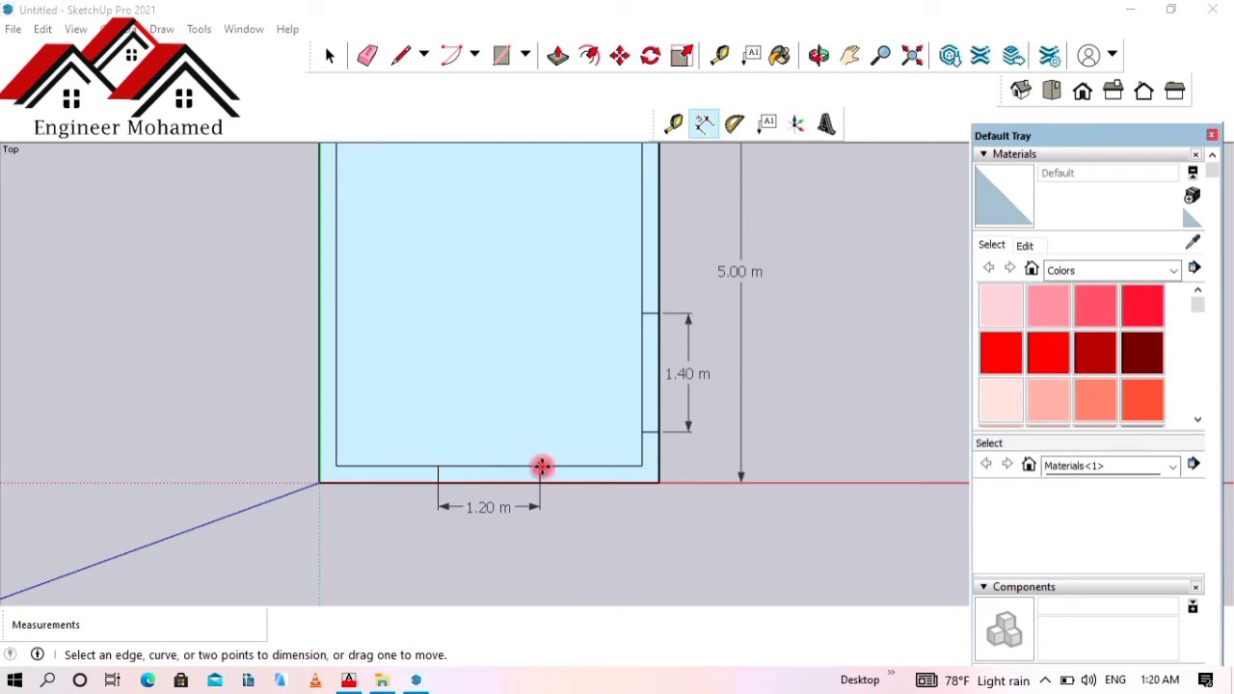
{"action": "scroll", "coordinate": [556, 482], "scroll_direction": "up", "scroll_amount": 2}
{"action": "scroll", "coordinate": [560, 480], "scroll_direction": "up", "scroll_amount": 2}
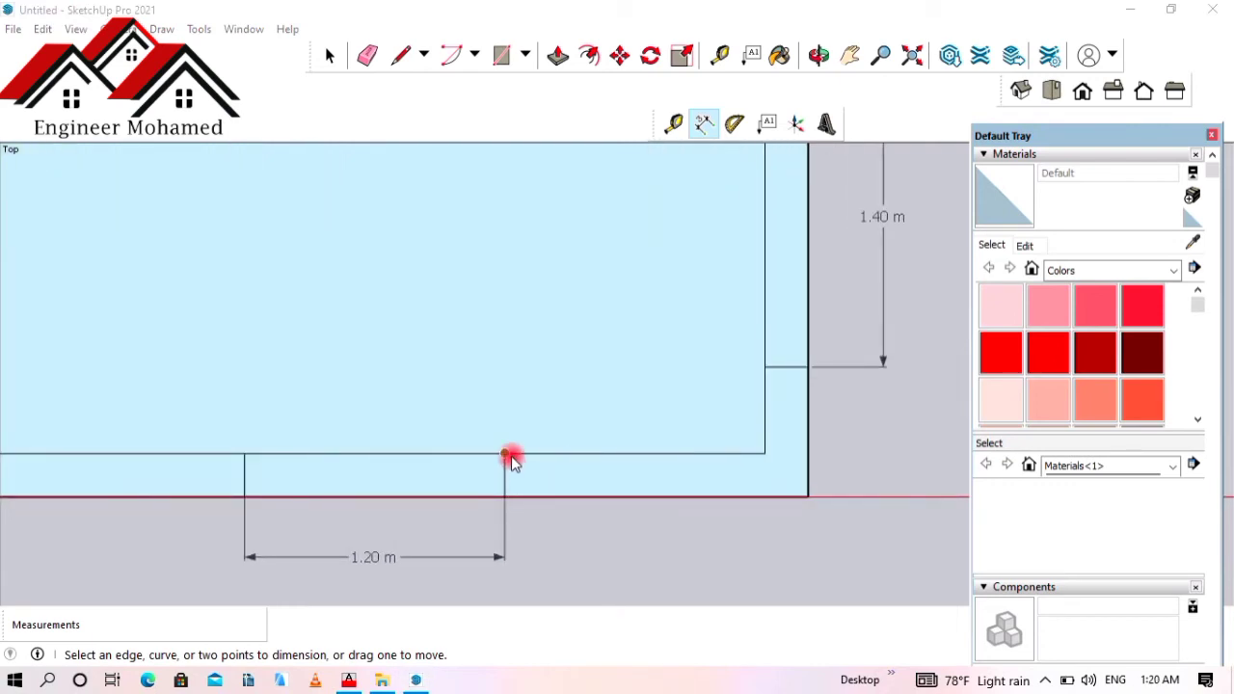
{"action": "left_click", "coordinate": [505, 454]}
{"action": "left_click", "coordinate": [762, 454]}
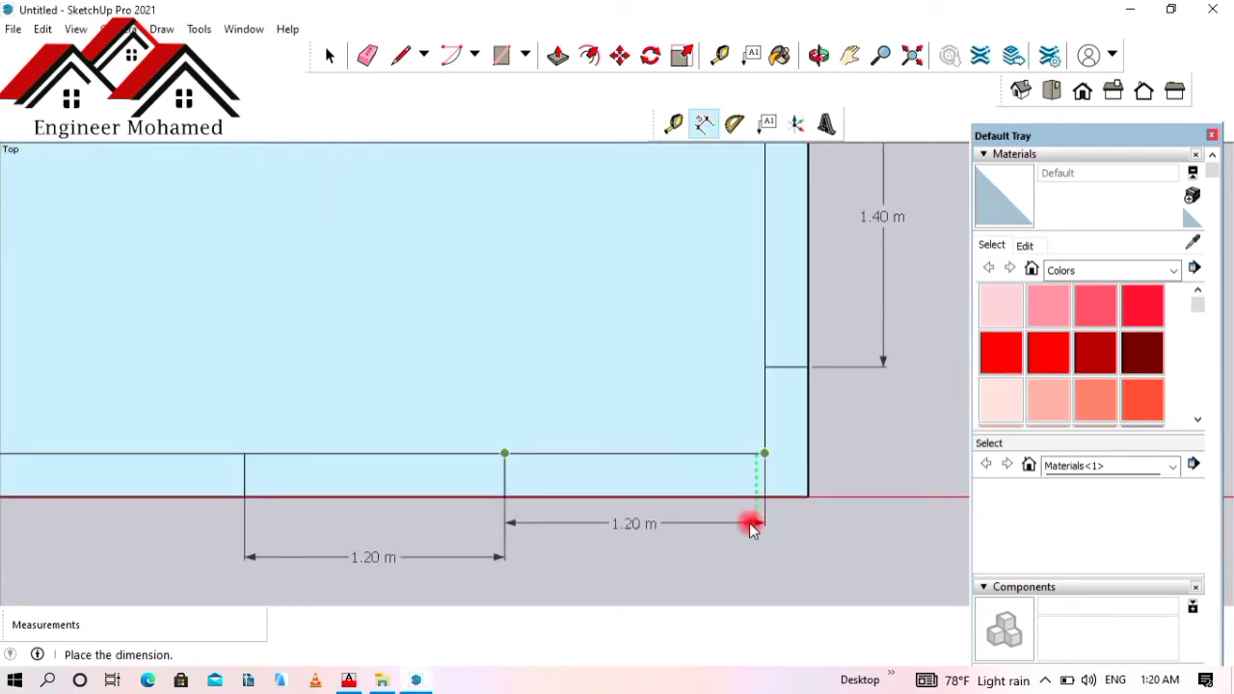
{"action": "left_click", "coordinate": [753, 557]}
- Dimension the lower wall's inner edge from the opening to the left-hand inner corner, in line with the other lower dimensions
{"action": "scroll", "coordinate": [808, 466], "scroll_direction": "down", "scroll_amount": 2}
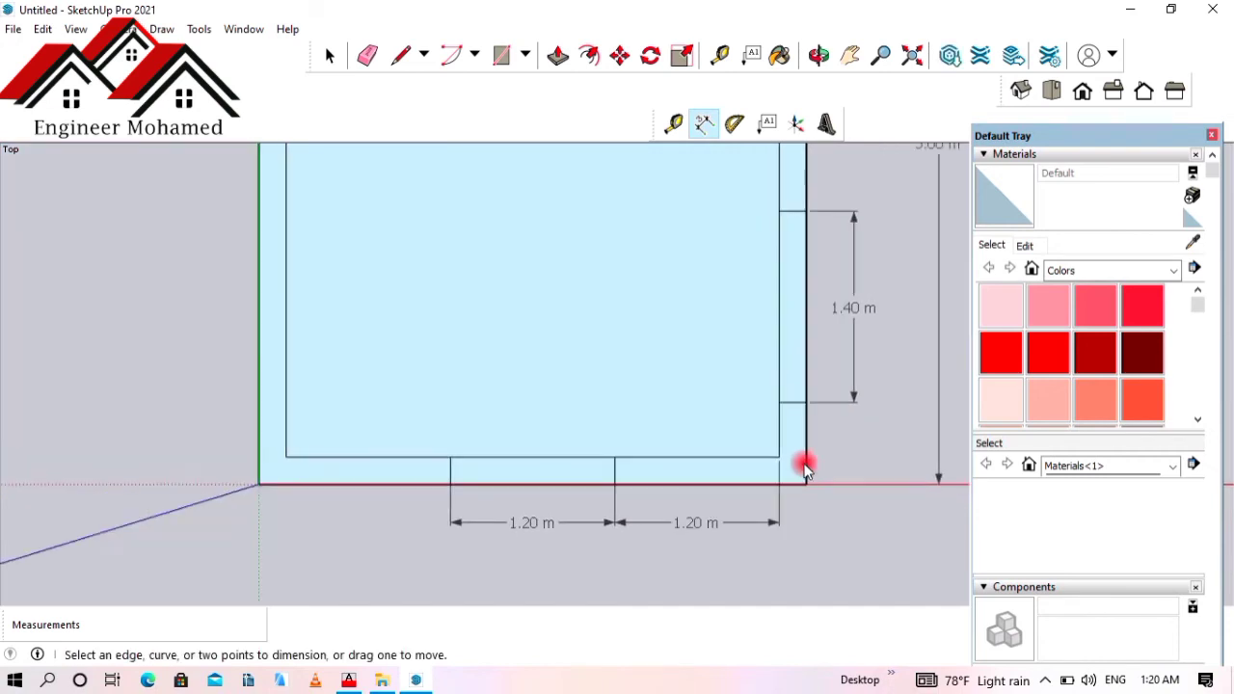
{"action": "left_click", "coordinate": [450, 457]}
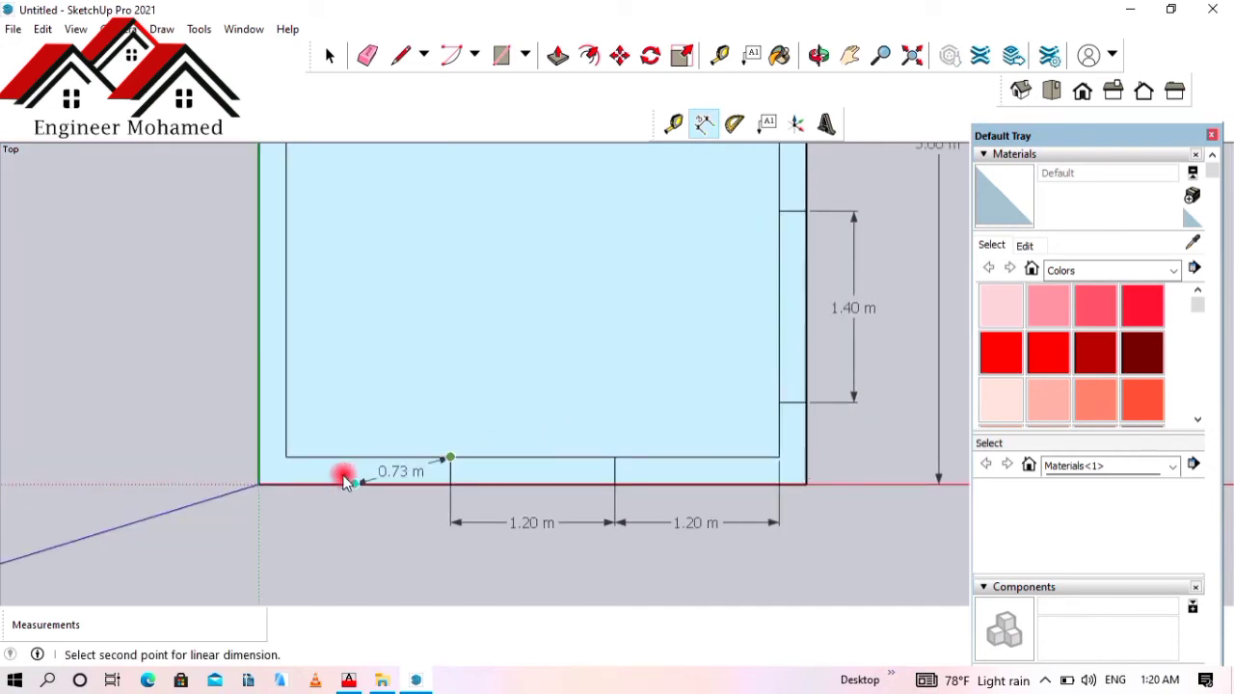
{"action": "left_click", "coordinate": [286, 458]}
{"action": "left_click", "coordinate": [292, 526]}
{"action": "scroll", "coordinate": [366, 471], "scroll_direction": "down", "scroll_amount": 5}
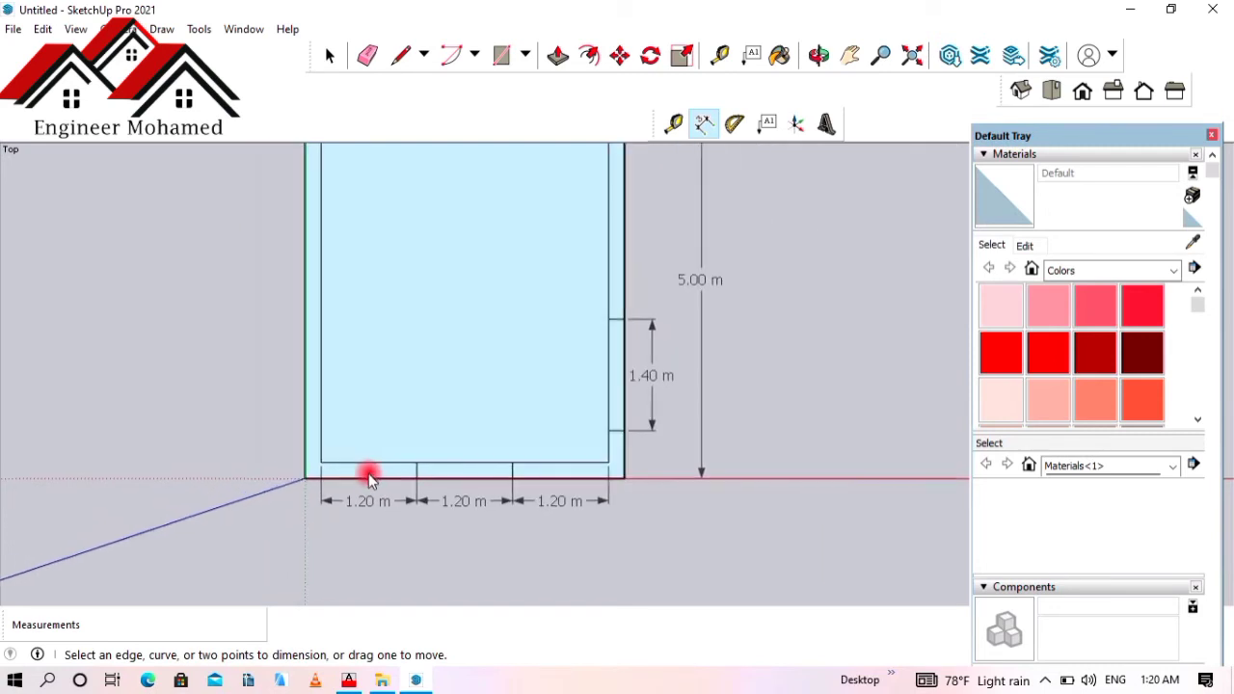
- Copy the whole dimensioned room plan about 12.22 m along the red axis, to the right of the original
{"action": "scroll", "coordinate": [572, 428], "scroll_direction": "down", "scroll_amount": 2}
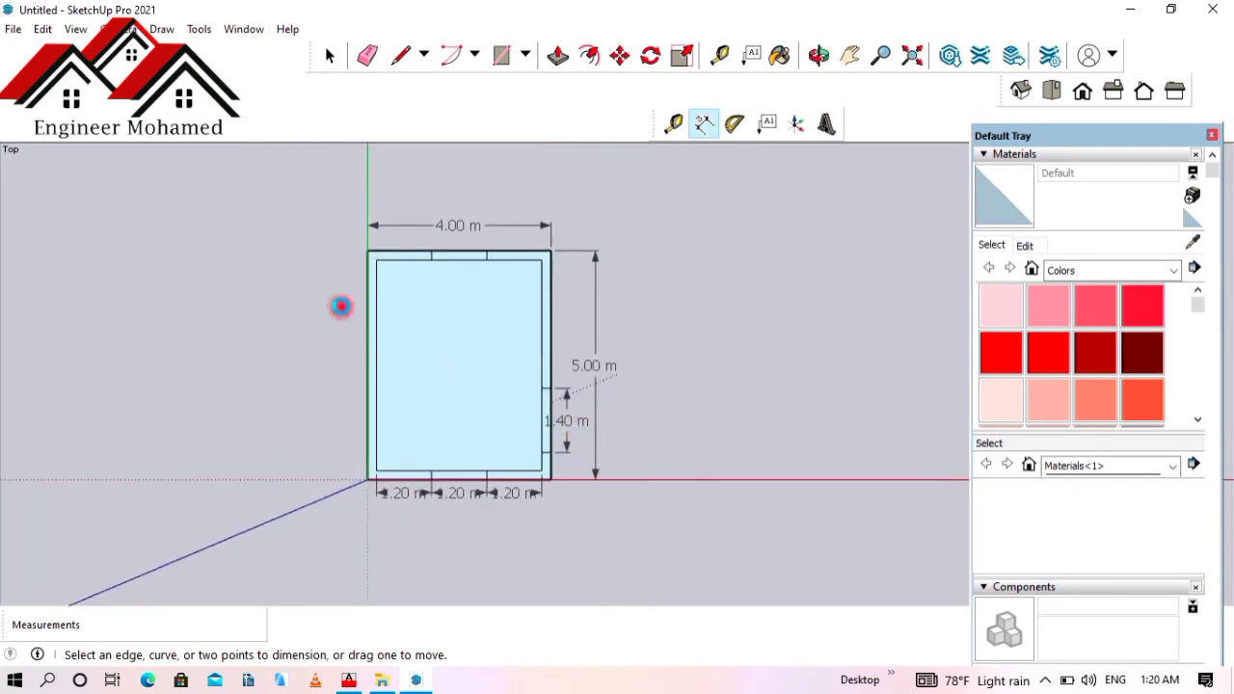
{"action": "scroll", "coordinate": [716, 264], "scroll_direction": "down", "scroll_amount": 1}
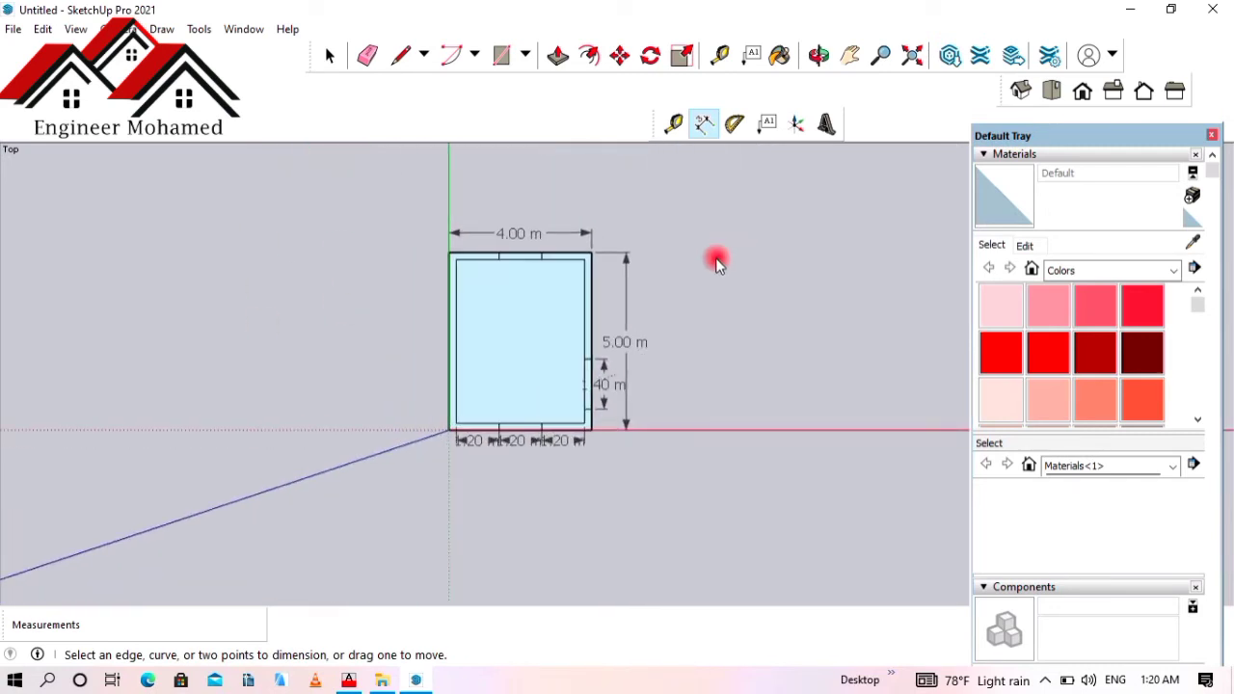
{"action": "scroll", "coordinate": [704, 332], "scroll_direction": "up", "scroll_amount": 3}
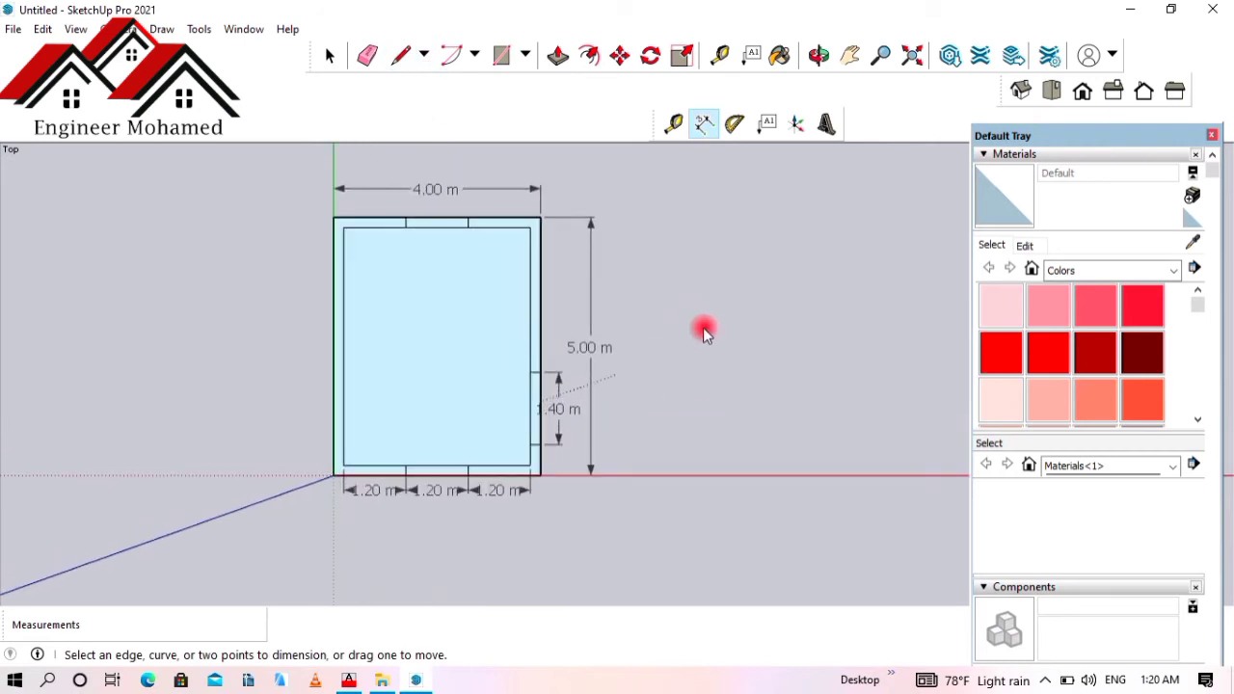
{"action": "scroll", "coordinate": [703, 332], "scroll_direction": "down", "scroll_amount": 2}
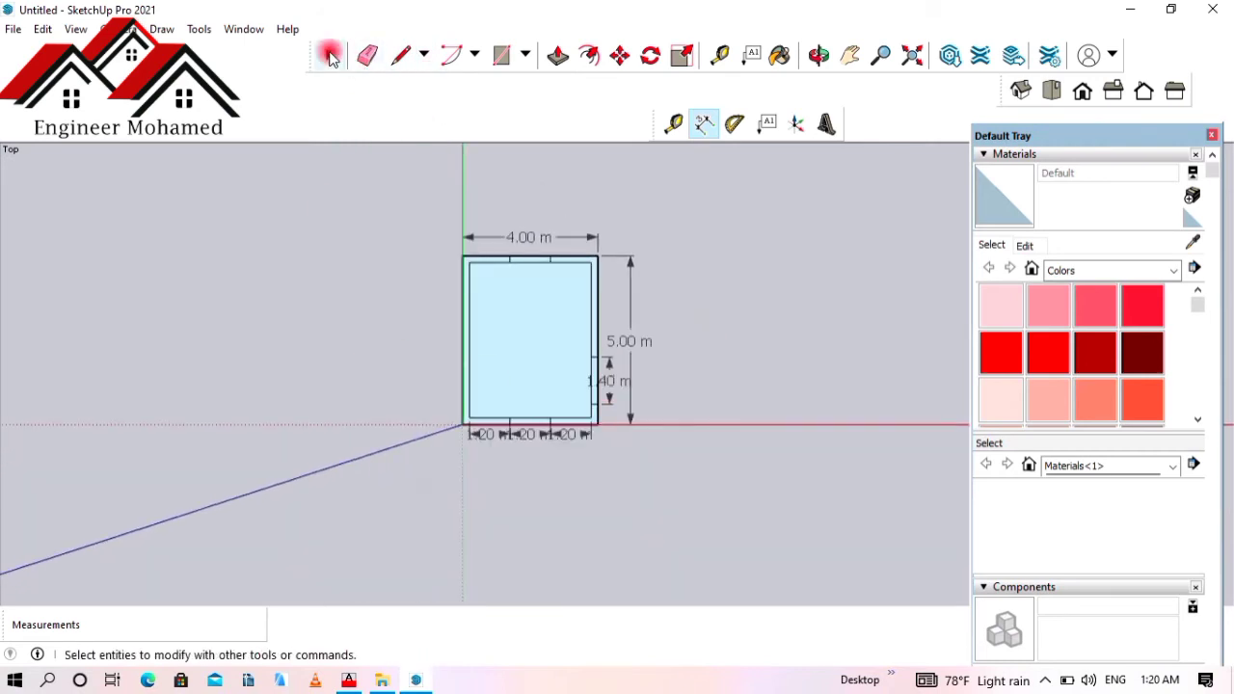
{"action": "left_click", "coordinate": [328, 56]}
{"action": "left_click_drag", "start_coordinate": [380, 169], "coordinate": [697, 515]}
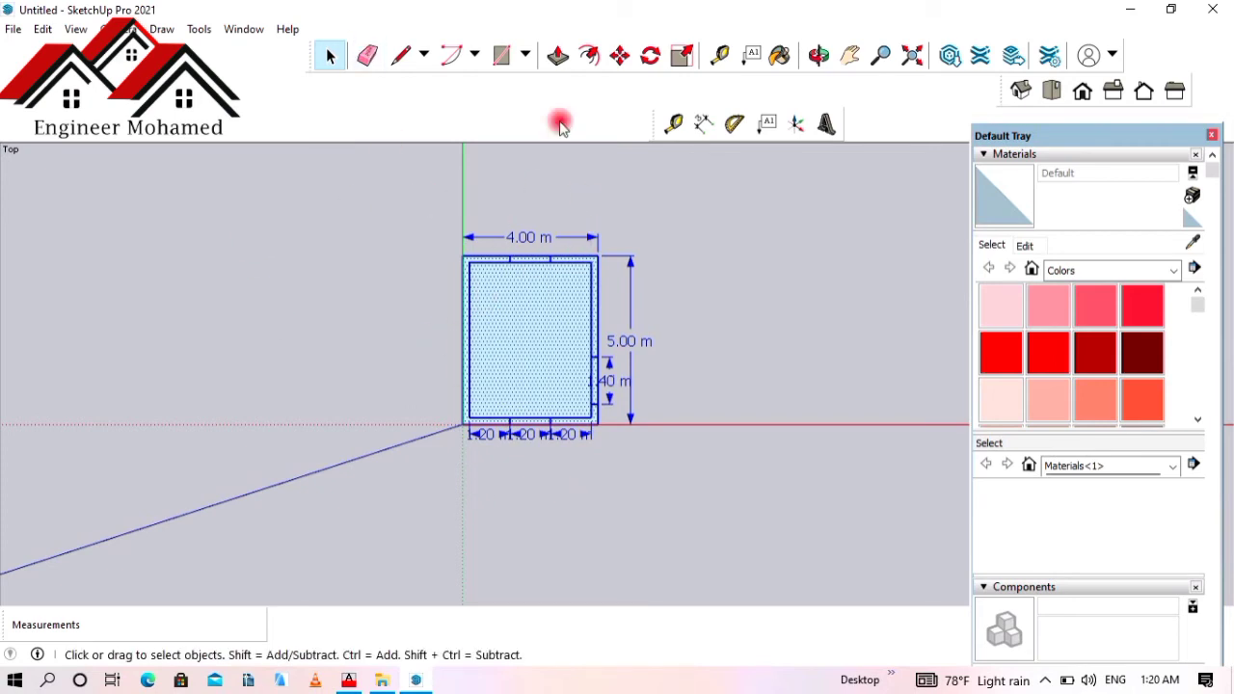
{"action": "left_click", "coordinate": [616, 58]}
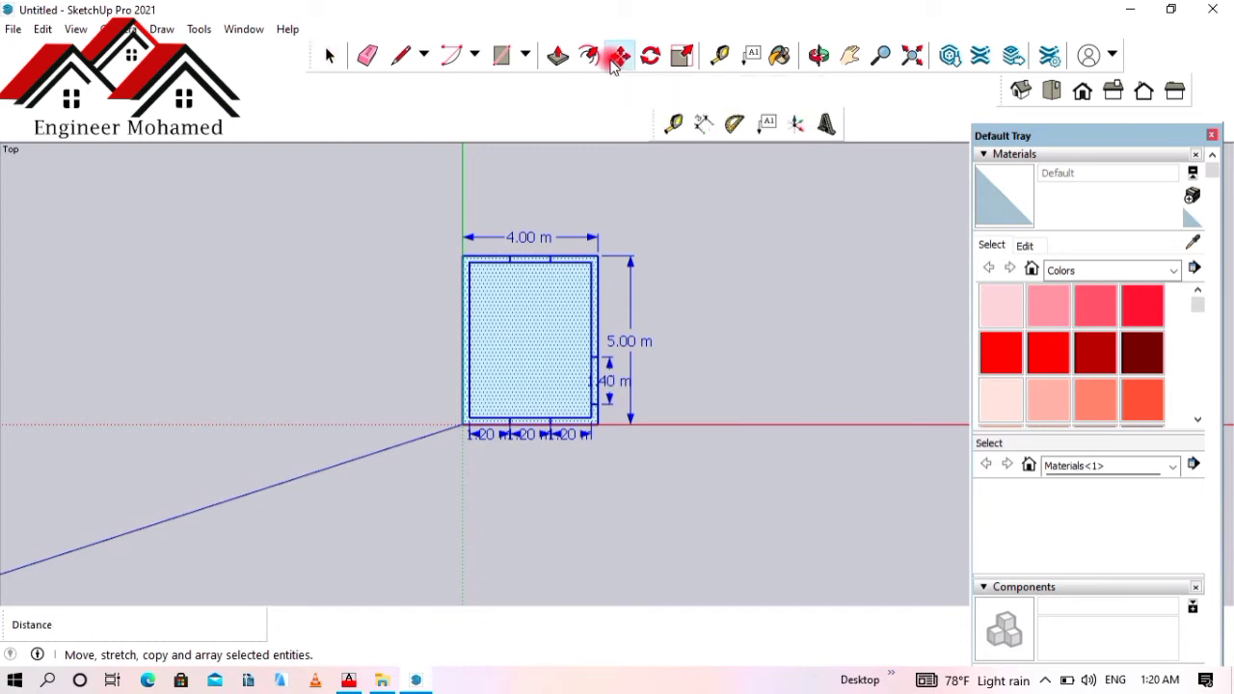
{"action": "left_click", "coordinate": [601, 427]}
{"action": "key", "text": "ctrl"}
{"action": "scroll", "coordinate": [414, 399], "scroll_direction": "down", "scroll_amount": 2}
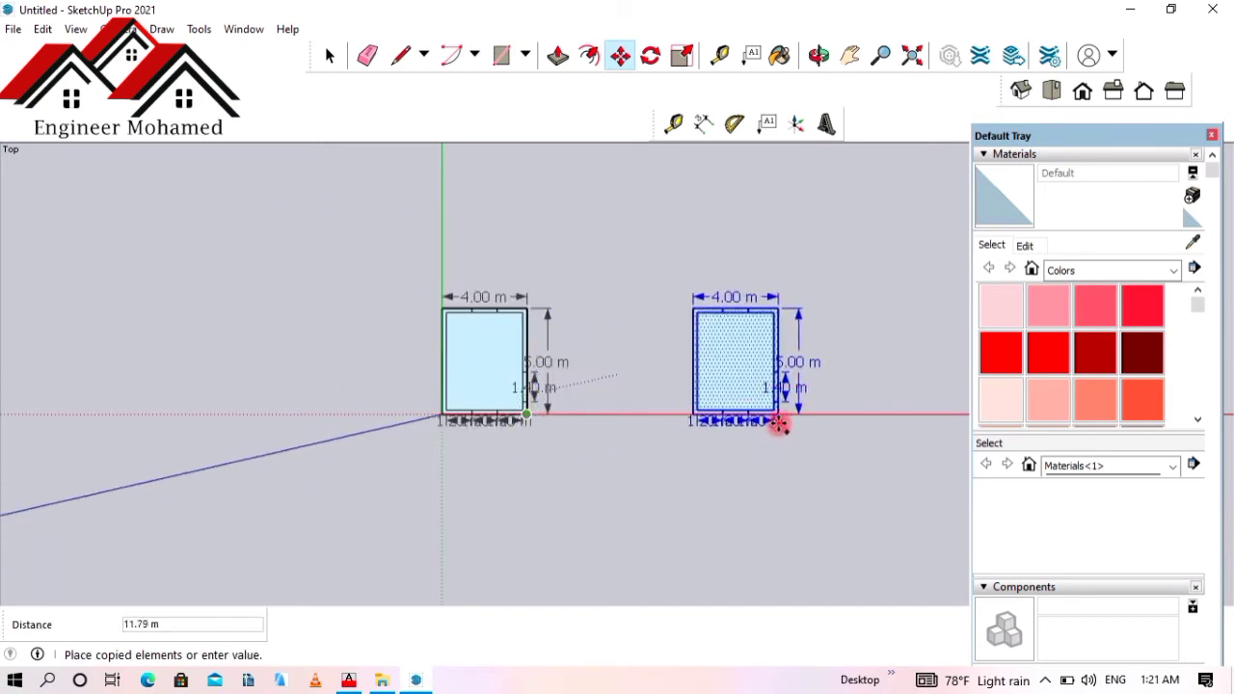
{"action": "left_click", "coordinate": [788, 421]}
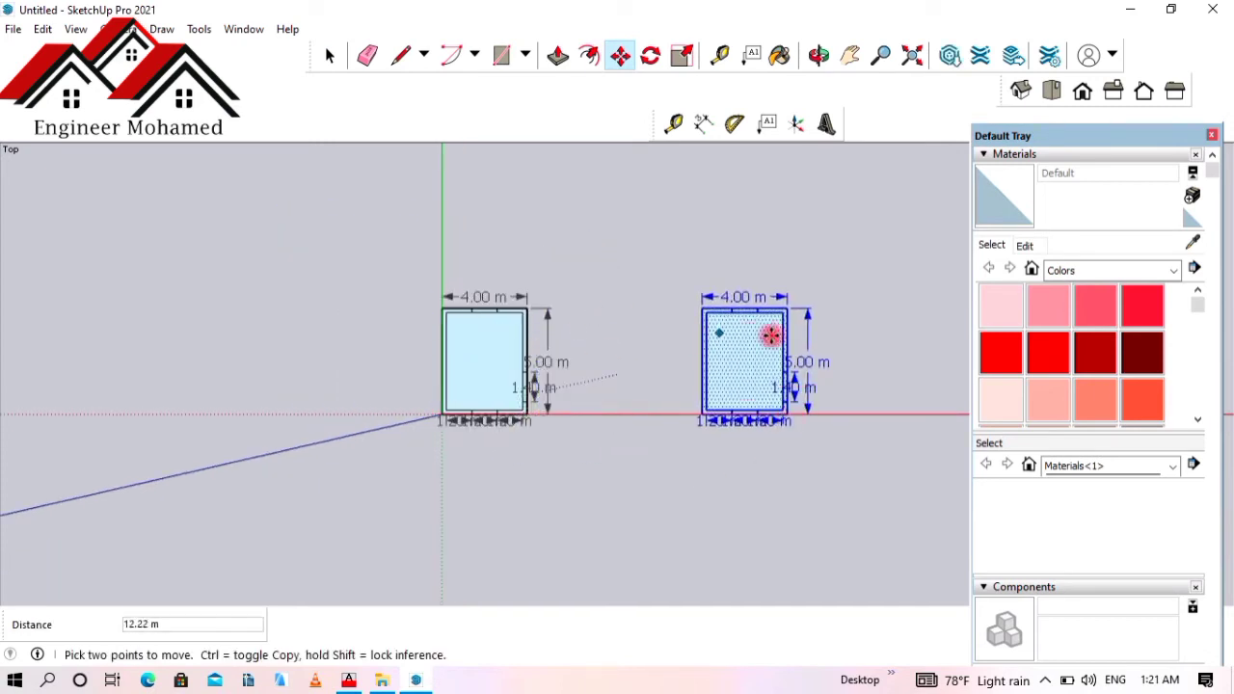
- Erase all the dimensions around the copied room plan, leaving only its walls and openings
{"action": "scroll", "coordinate": [820, 350], "scroll_direction": "up", "scroll_amount": 6}
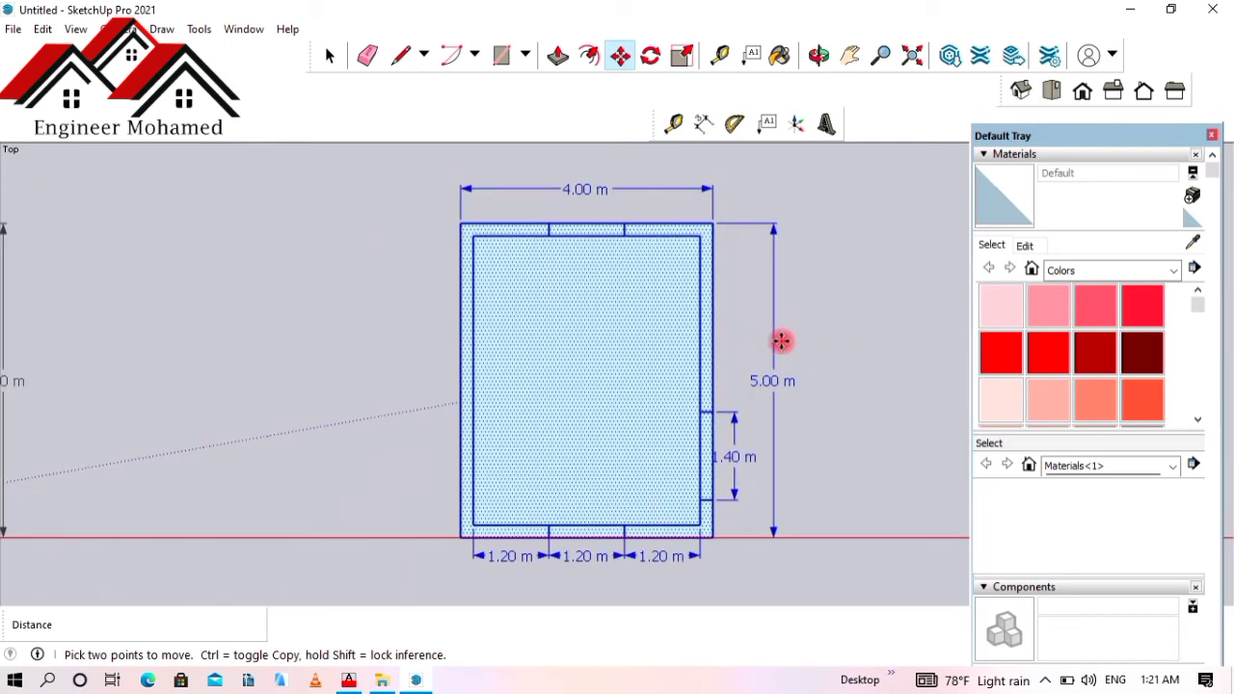
{"action": "middle_click_drag", "start_coordinate": [491, 310], "coordinate": [346, 276], "text": "shift"}
{"action": "scroll", "coordinate": [376, 241], "scroll_direction": "down", "scroll_amount": 2}
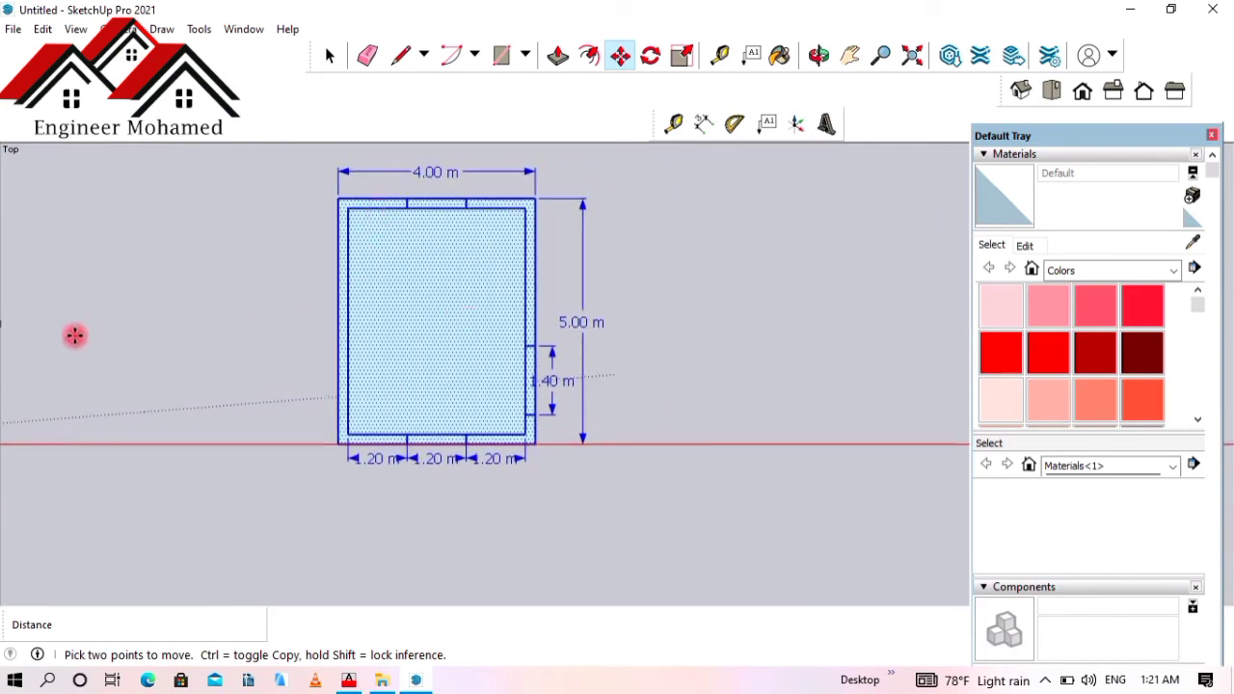
{"action": "scroll", "coordinate": [577, 390], "scroll_direction": "down", "scroll_amount": 1}
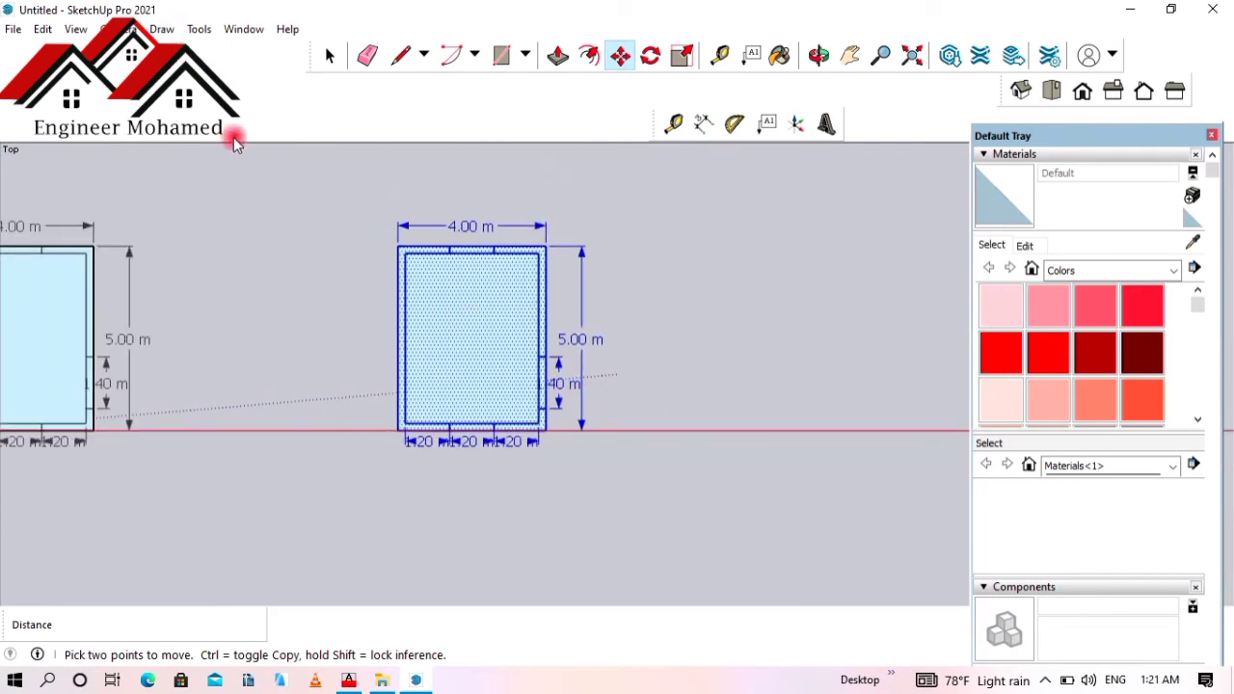
{"action": "key", "text": "ctrl+t"}
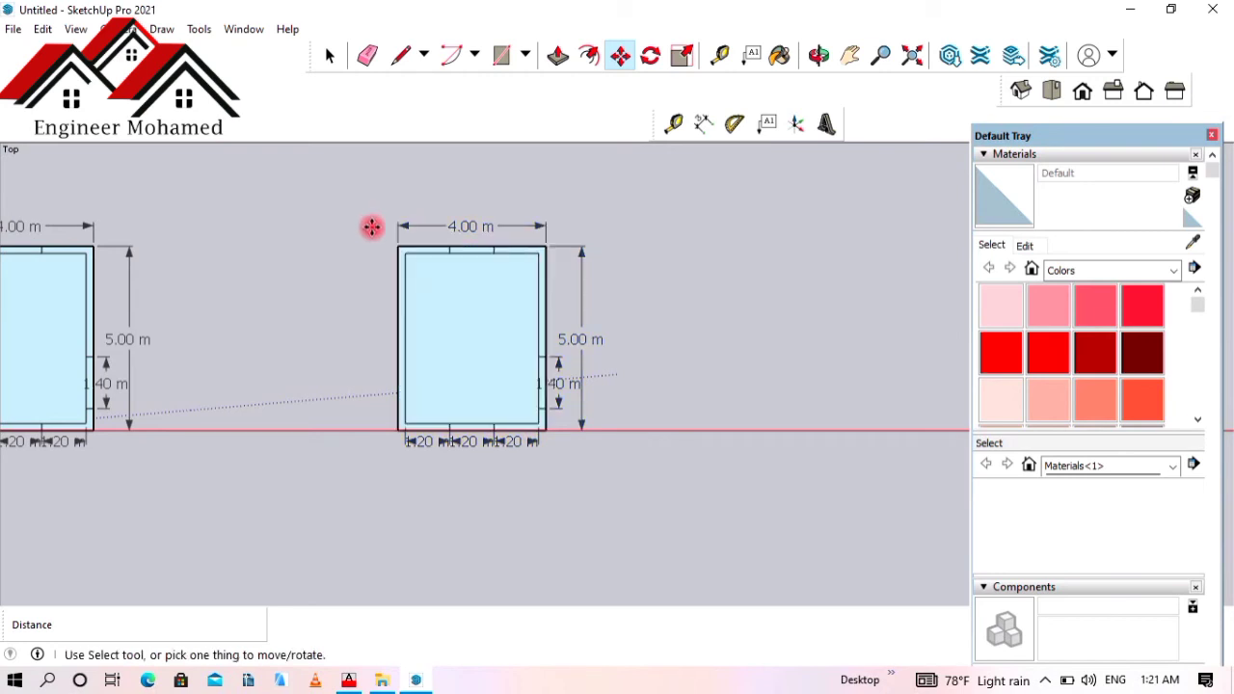
{"action": "left_click", "coordinate": [367, 55]}
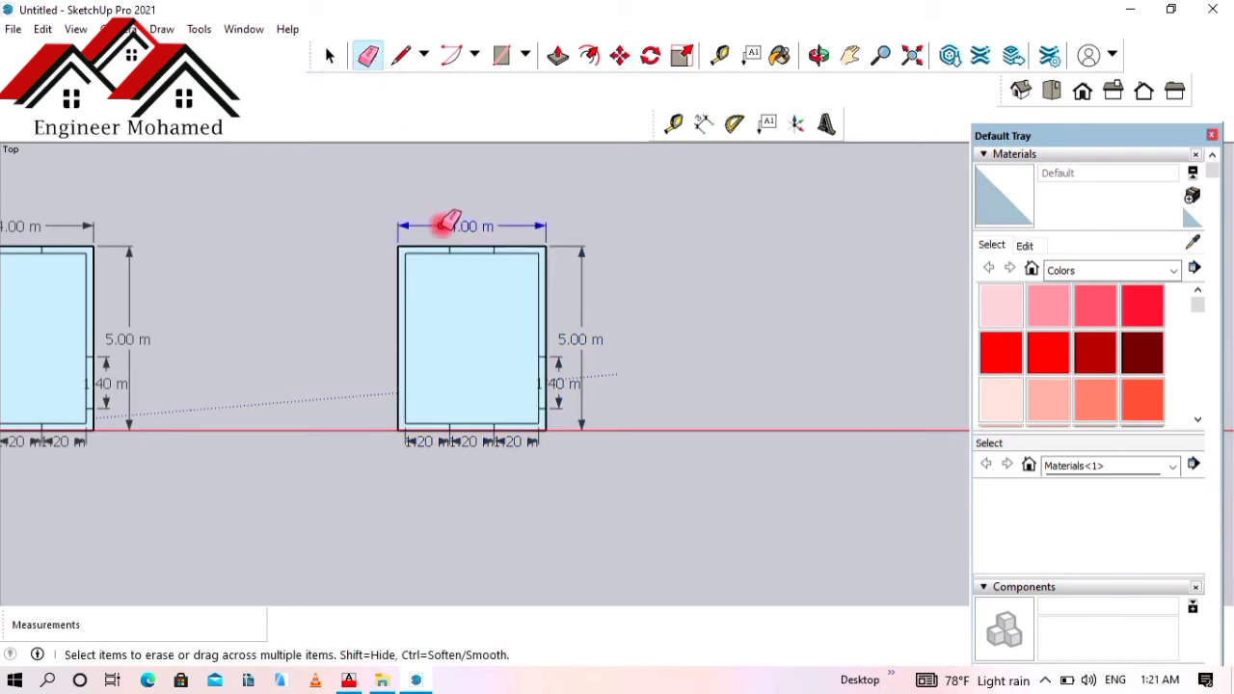
{"action": "left_click", "coordinate": [448, 223]}
{"action": "mouse_move", "coordinate": [559, 283]}
{"action": "left_mouse_down"}
{"action": "mouse_move", "coordinate": [595, 377]}
{"action": "mouse_move", "coordinate": [586, 408]}
{"action": "left_mouse_up"}
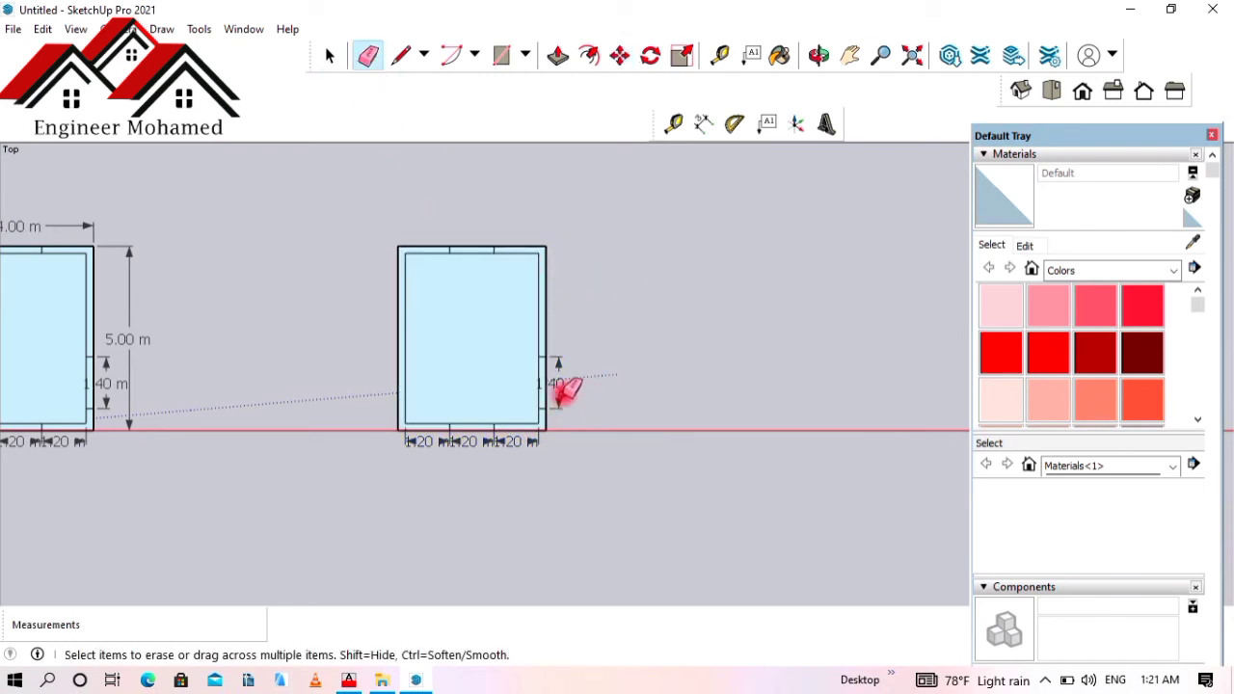
{"action": "left_click", "coordinate": [559, 404]}
{"action": "scroll", "coordinate": [492, 430], "scroll_direction": "up", "scroll_amount": 3}
{"action": "mouse_move", "coordinate": [515, 432]}
{"action": "left_mouse_down"}
{"action": "mouse_move", "coordinate": [487, 473]}
{"action": "mouse_move", "coordinate": [408, 446]}
{"action": "left_mouse_up"}
{"action": "left_click", "coordinate": [421, 449]}
{"action": "scroll", "coordinate": [639, 285], "scroll_direction": "up", "scroll_amount": 2}
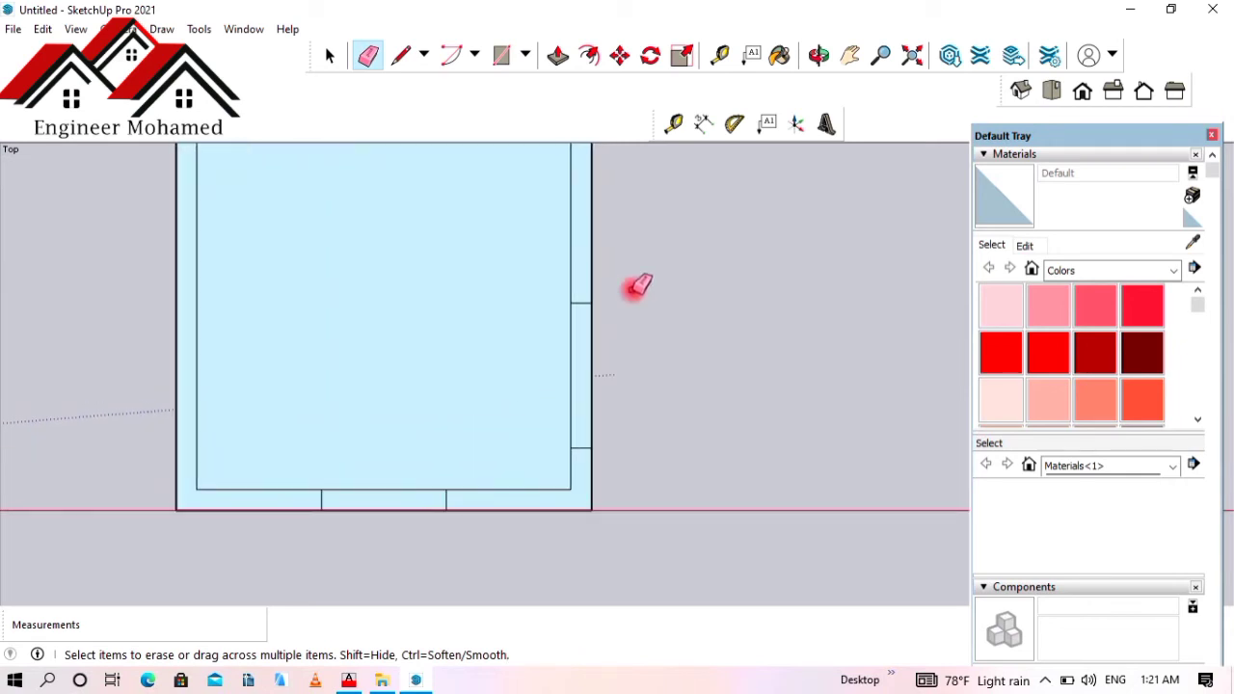
- Draw a horizontal line into the room from the midpoint of the right-hand opening's inner edge on the copied plan
{"action": "scroll", "coordinate": [545, 323], "scroll_direction": "down", "scroll_amount": 2}
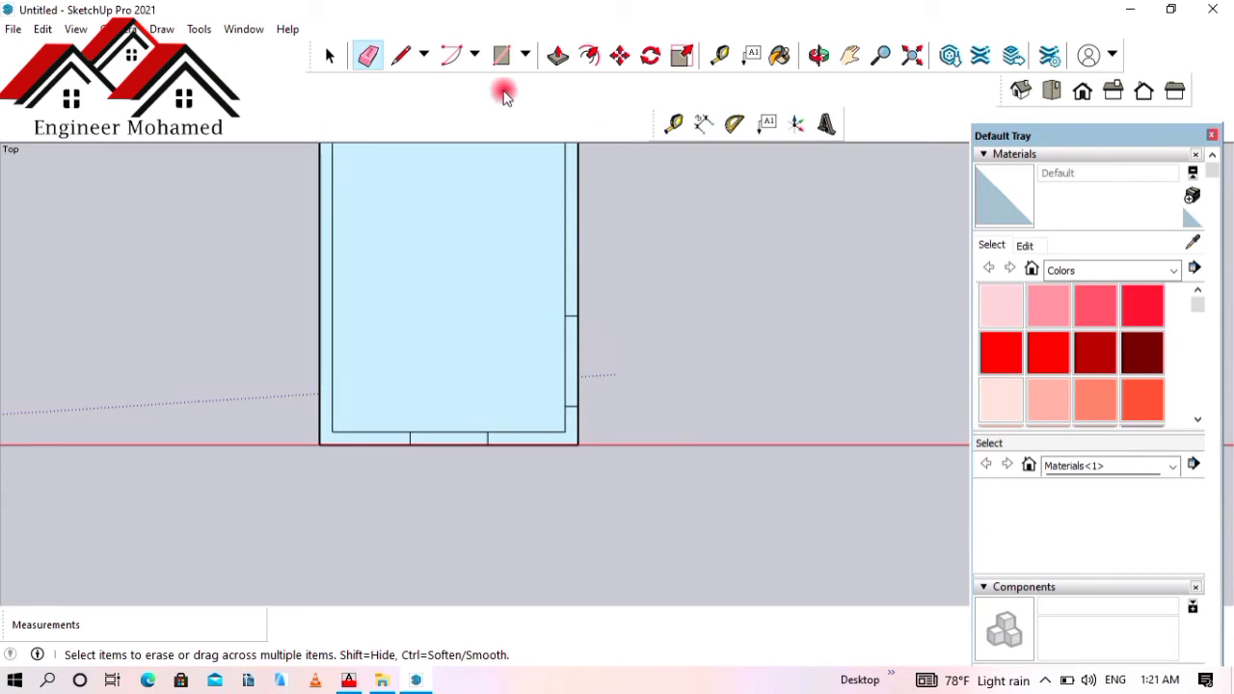
{"action": "left_click", "coordinate": [400, 55]}
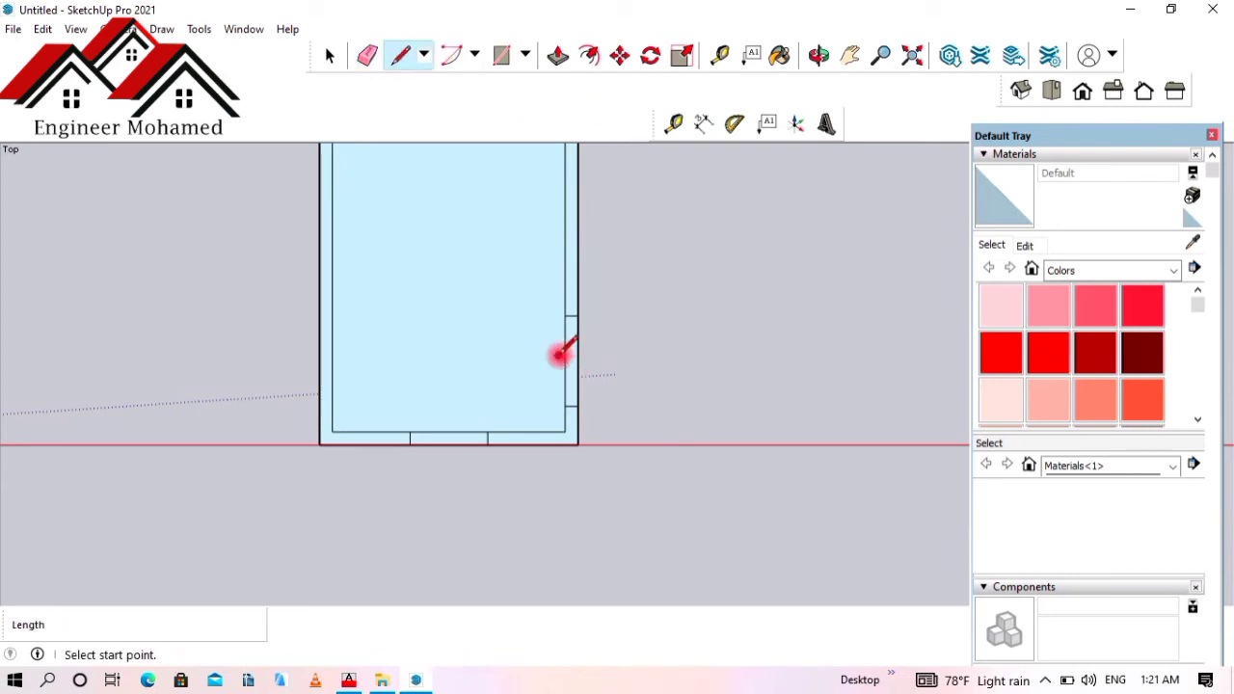
{"action": "left_click", "coordinate": [564, 360]}
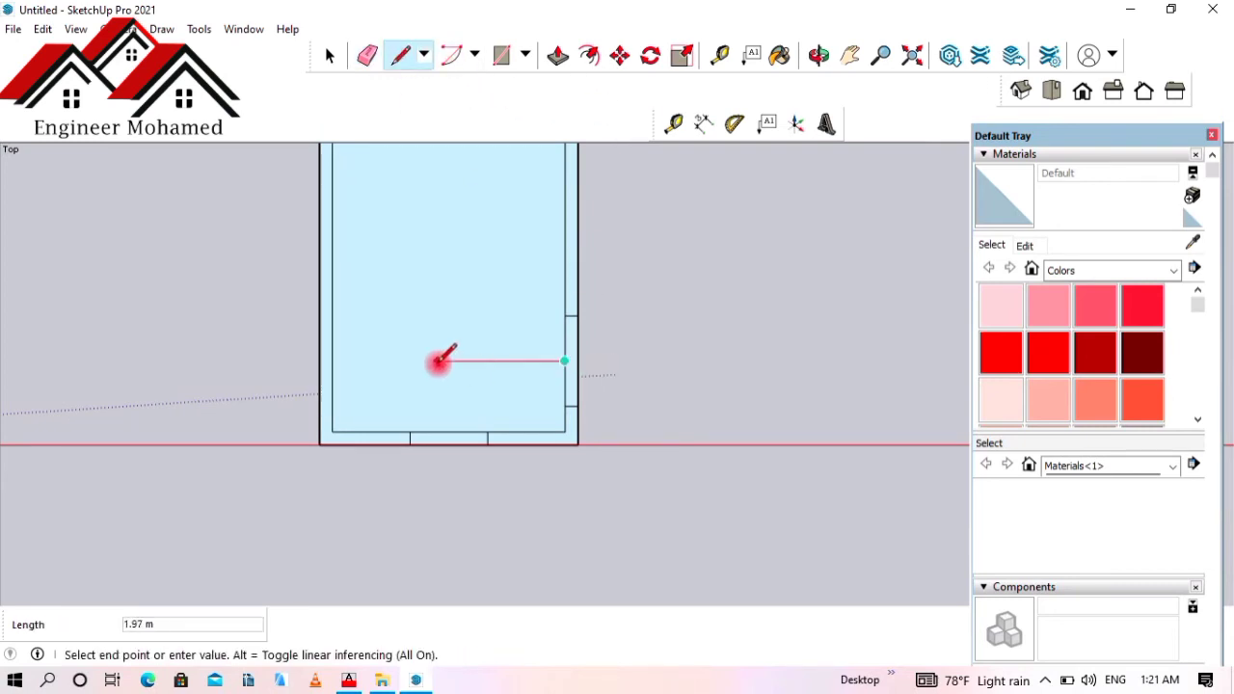
{"action": "left_click", "coordinate": [447, 361]}
{"action": "key", "text": "Escape"}
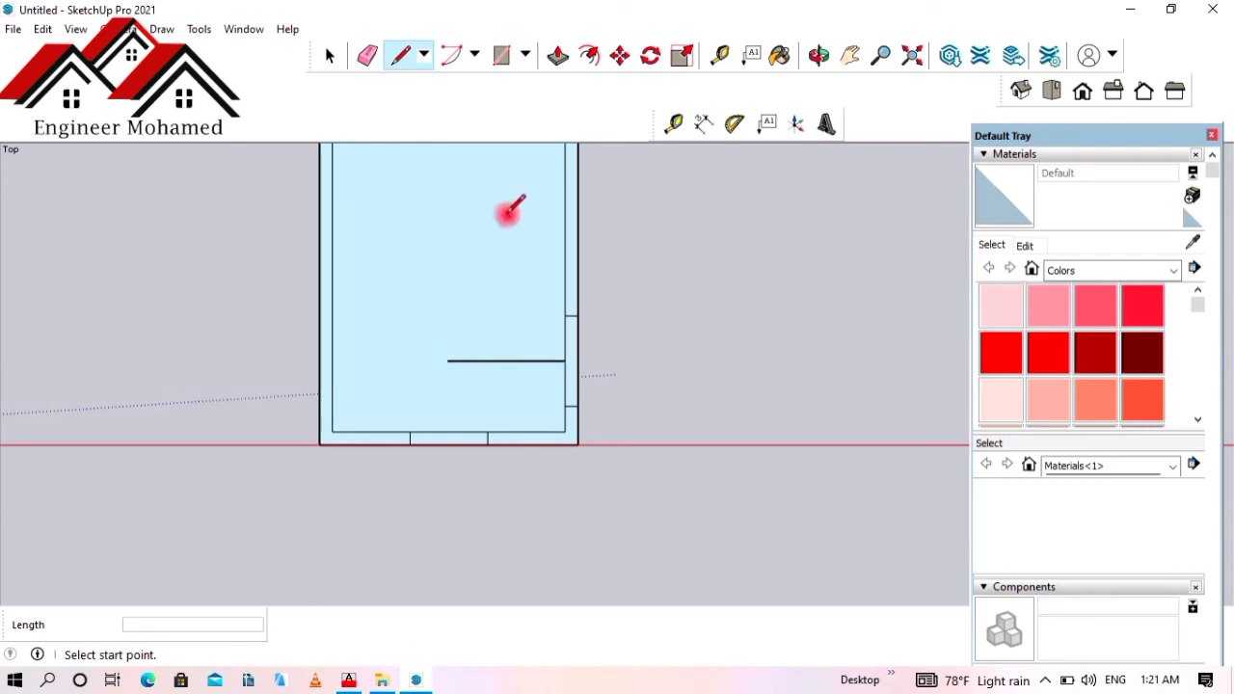
- Draw two circles of 0.70 m radius centred on the right-hand opening's inner corners, meeting at the opening's midpoint
{"action": "left_click", "coordinate": [524, 56]}
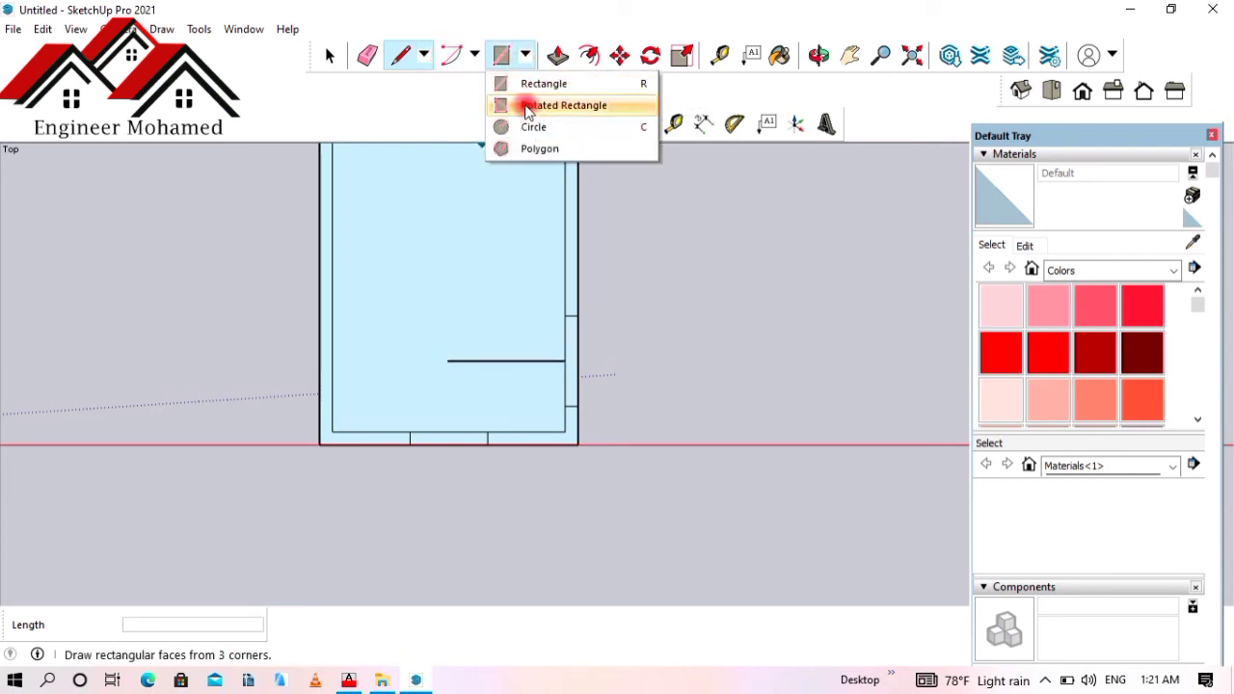
{"action": "left_click", "coordinate": [508, 124]}
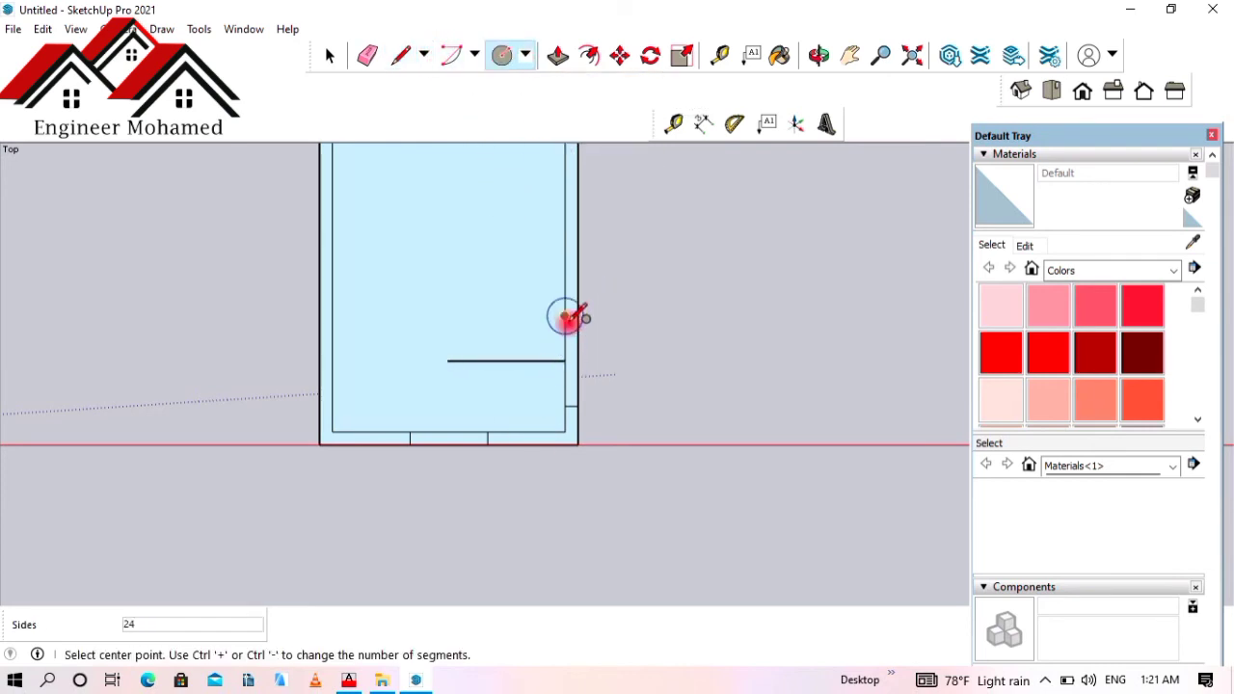
{"action": "left_click", "coordinate": [564, 316]}
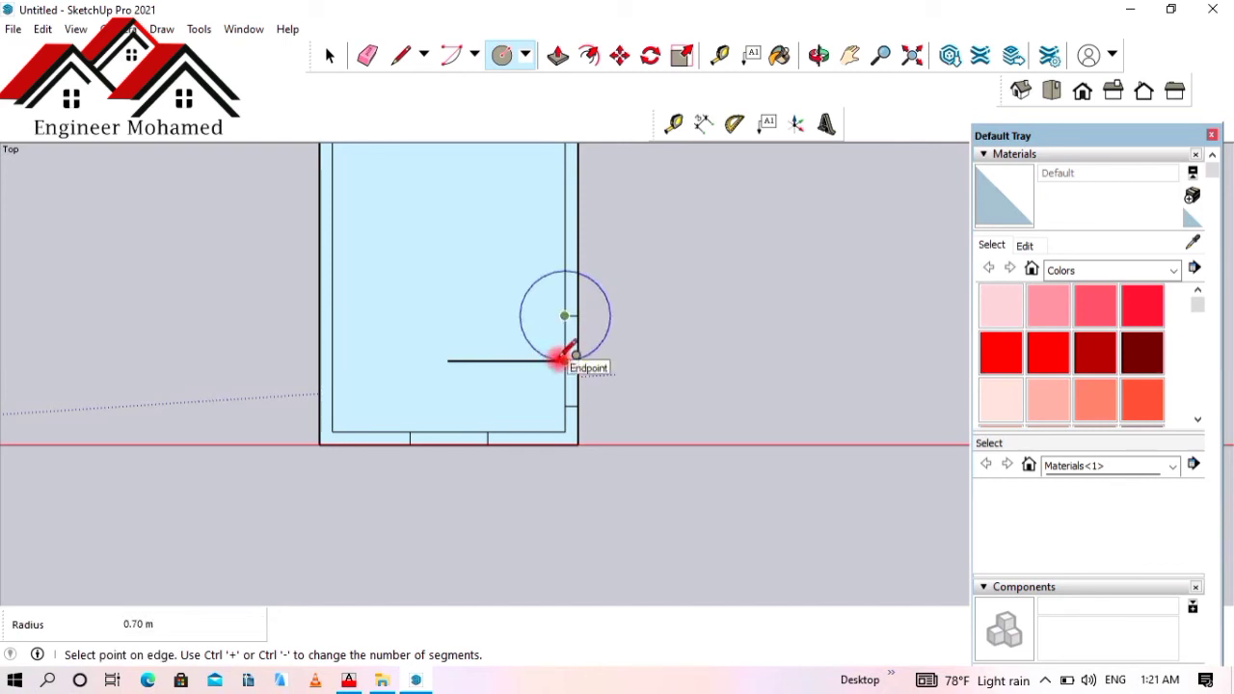
{"action": "left_click", "coordinate": [573, 355]}
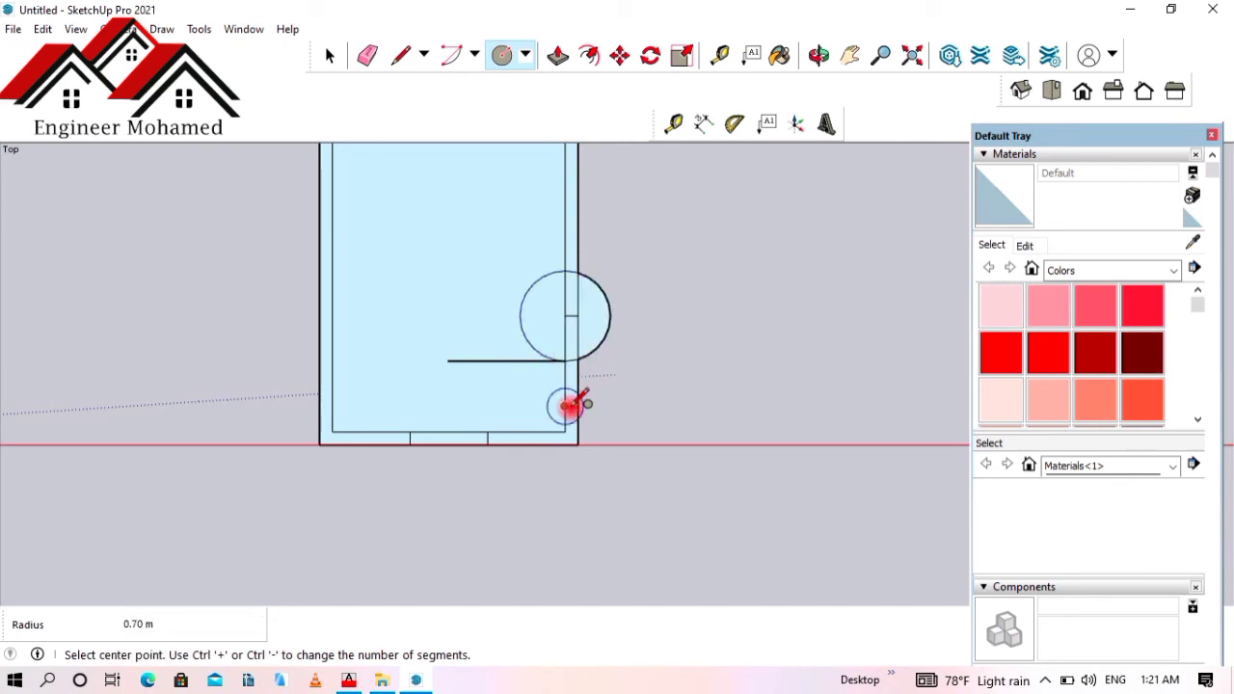
{"action": "left_click", "coordinate": [564, 406]}
{"action": "left_click", "coordinate": [564, 360]}
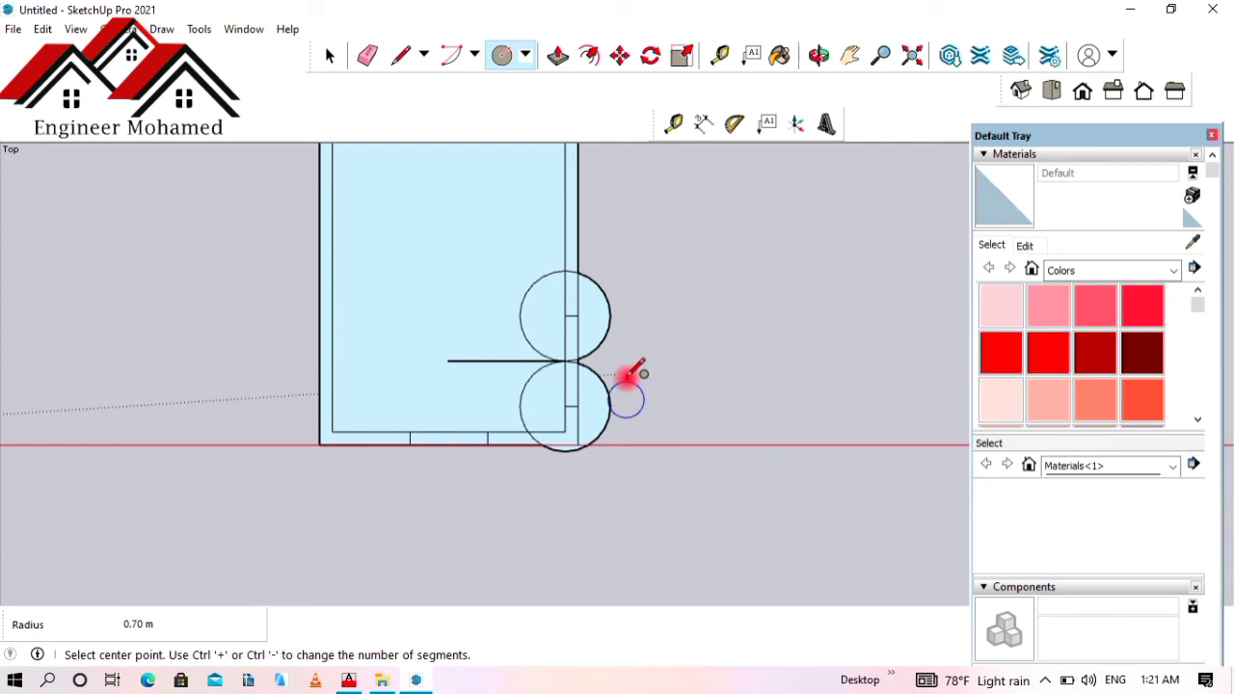
- Draw two horizontal 0.70 m door-leaf lines into the room from the right-hand opening's inner corners to the circles' left edges
{"action": "left_click", "coordinate": [382, 58]}
{"action": "left_click", "coordinate": [399, 55]}
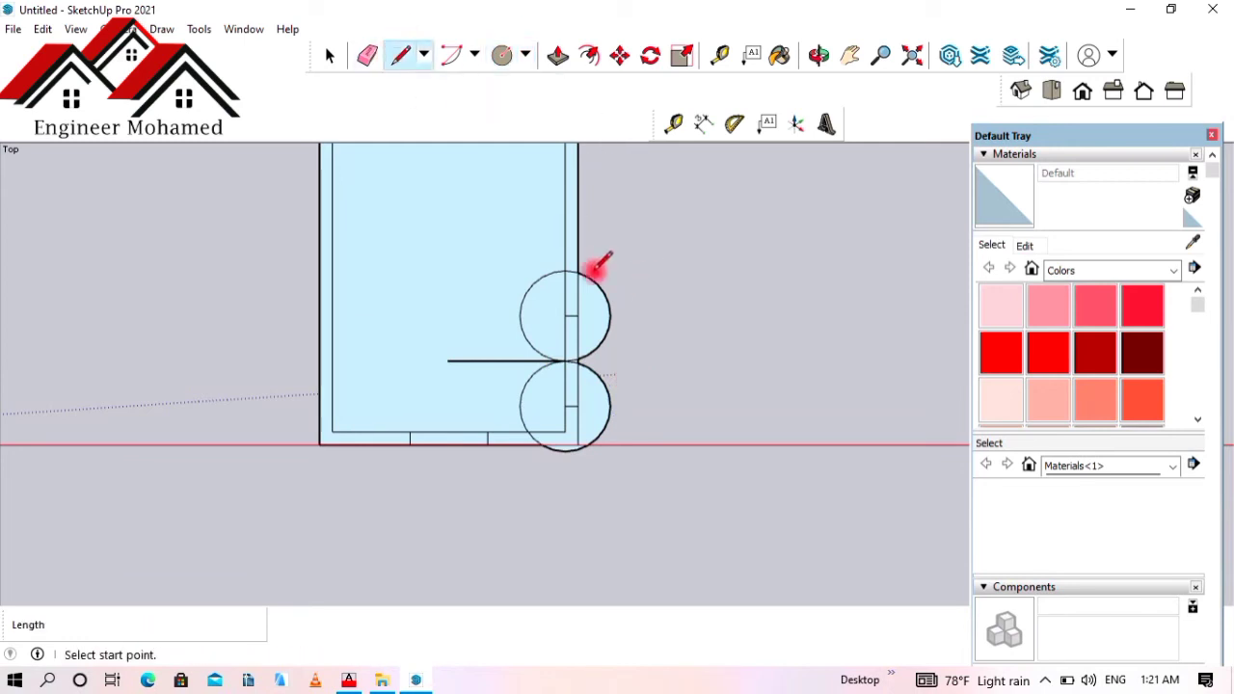
{"action": "left_click", "coordinate": [547, 315]}
{"action": "left_click", "coordinate": [520, 315]}
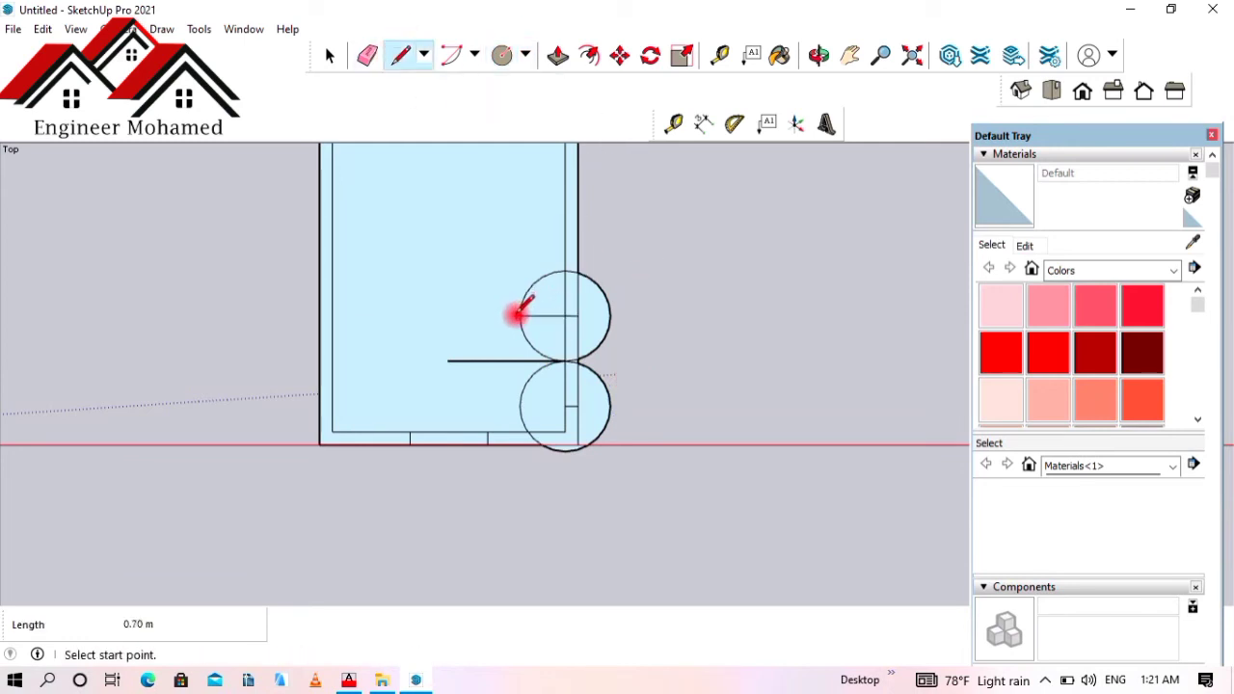
{"action": "left_click", "coordinate": [564, 406]}
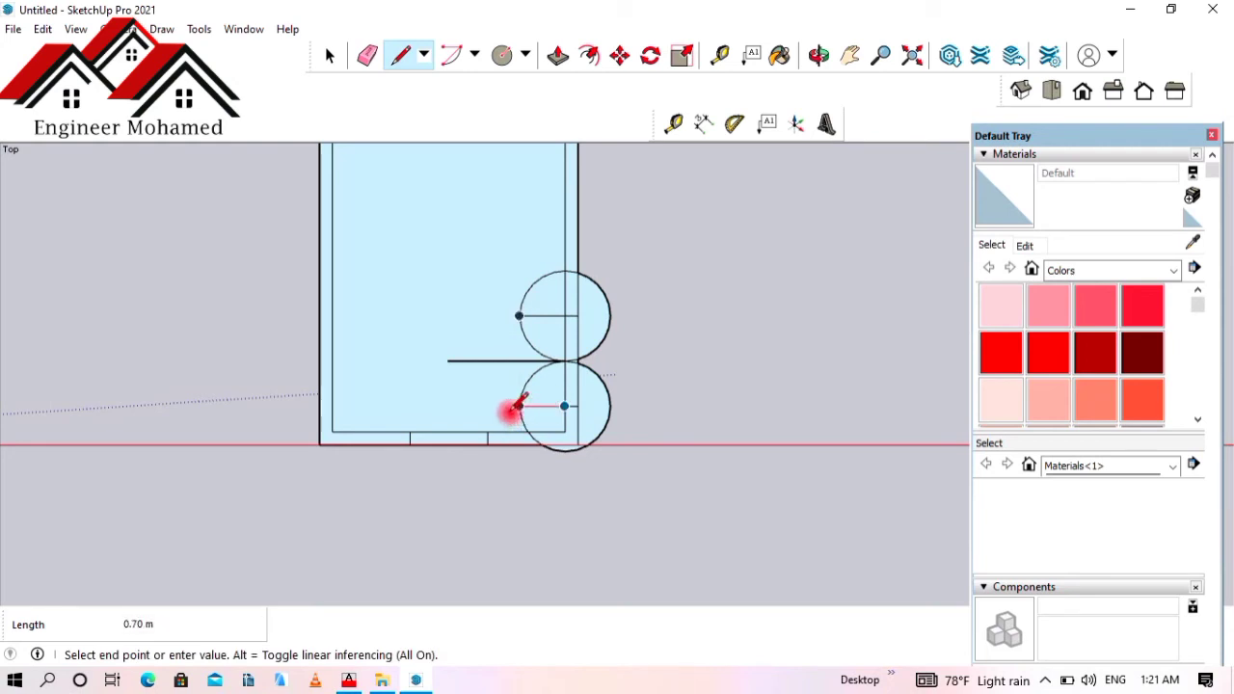
{"action": "left_click", "coordinate": [521, 406]}
- Erase the midpoint guide line and the surplus circle arcs, leaving a quarter-circle swing for each leaf of the double door
{"action": "left_click", "coordinate": [329, 54]}
{"action": "left_click", "coordinate": [367, 55]}
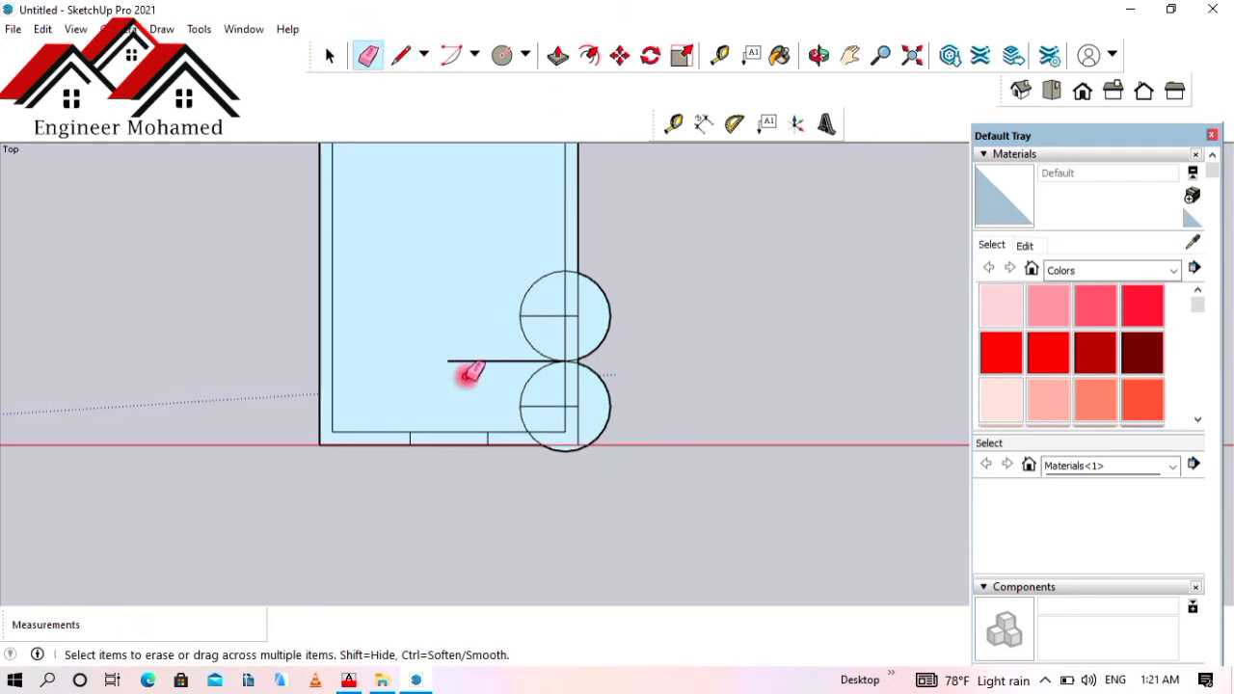
{"action": "left_click", "coordinate": [489, 363]}
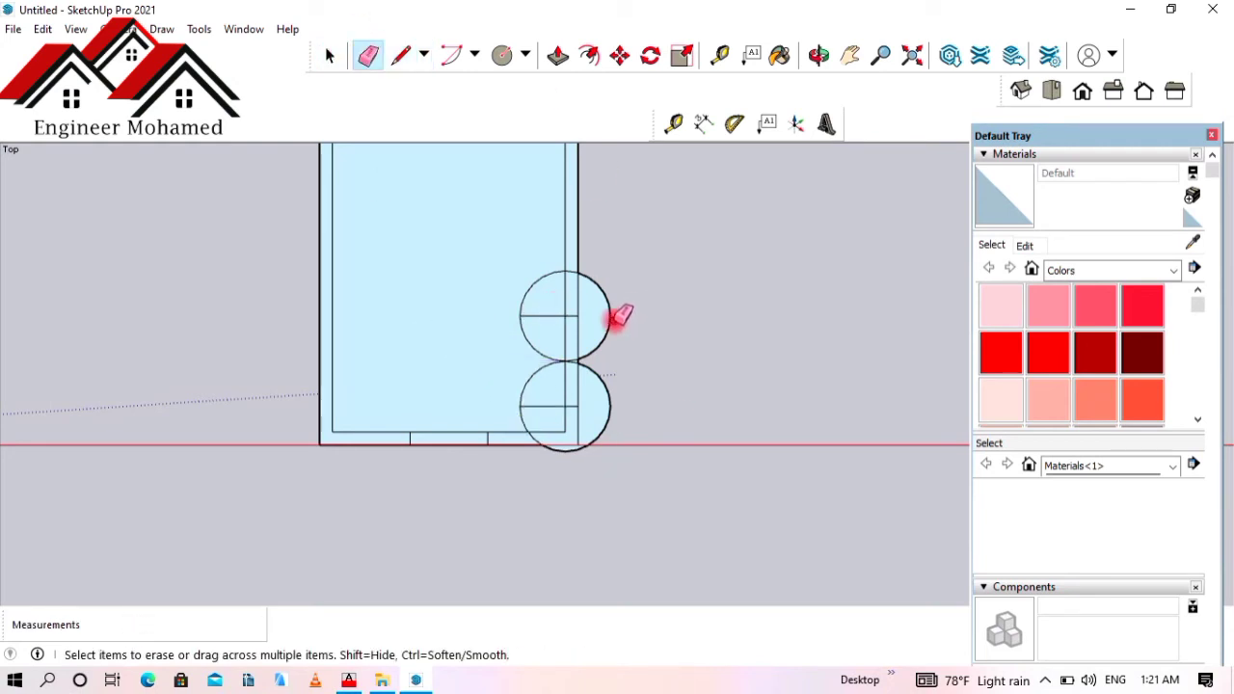
{"action": "mouse_move", "coordinate": [613, 320]}
{"action": "left_mouse_down"}
{"action": "mouse_move", "coordinate": [600, 322]}
{"action": "mouse_move", "coordinate": [600, 409]}
{"action": "left_mouse_up"}
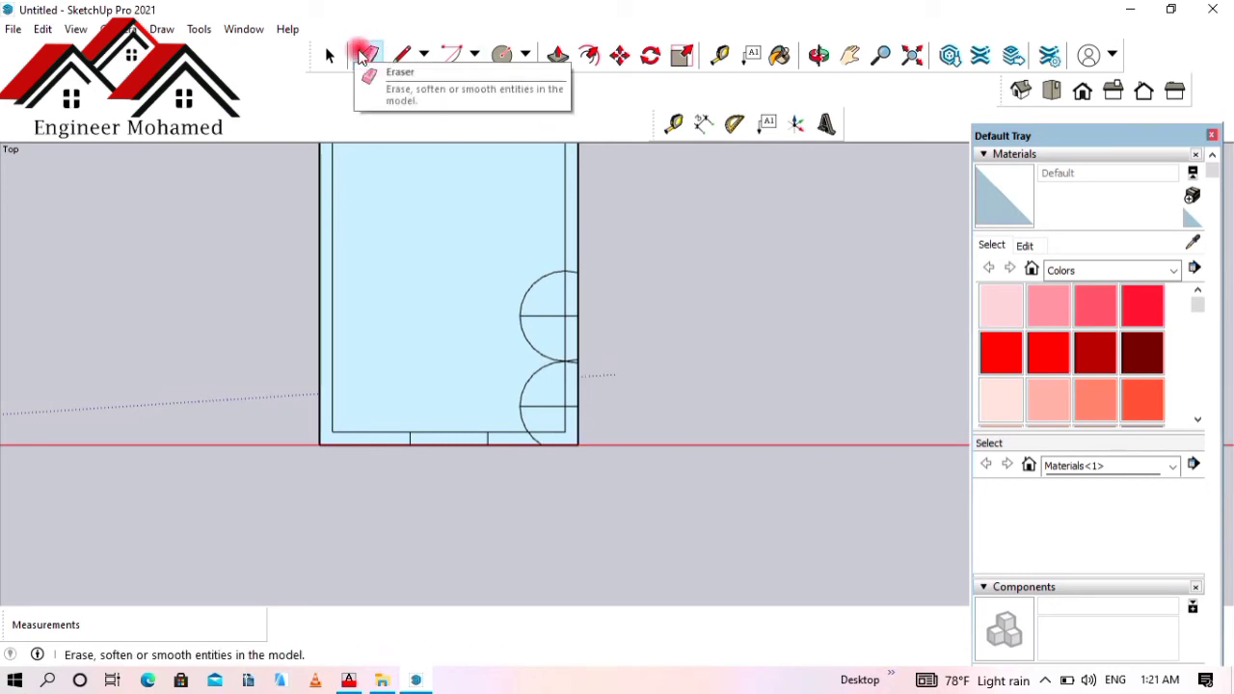
{"action": "scroll", "coordinate": [578, 267], "scroll_direction": "up", "scroll_amount": 5}
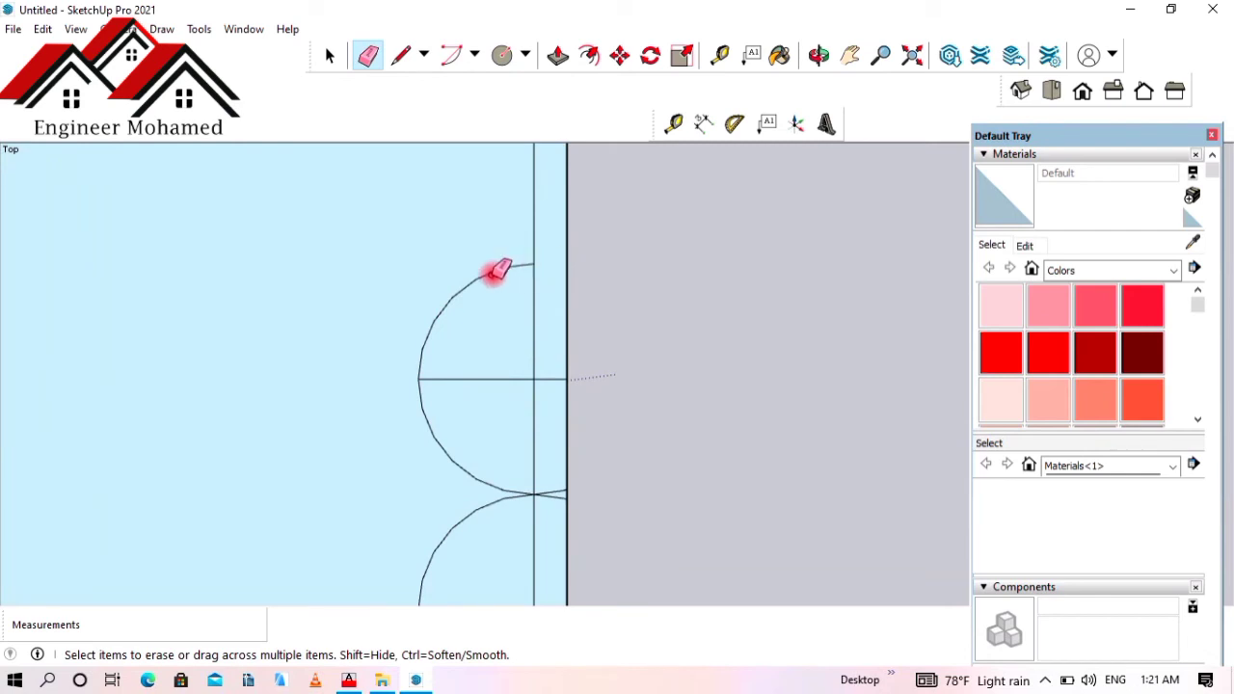
{"action": "scroll", "coordinate": [494, 271], "scroll_direction": "down", "scroll_amount": 3}
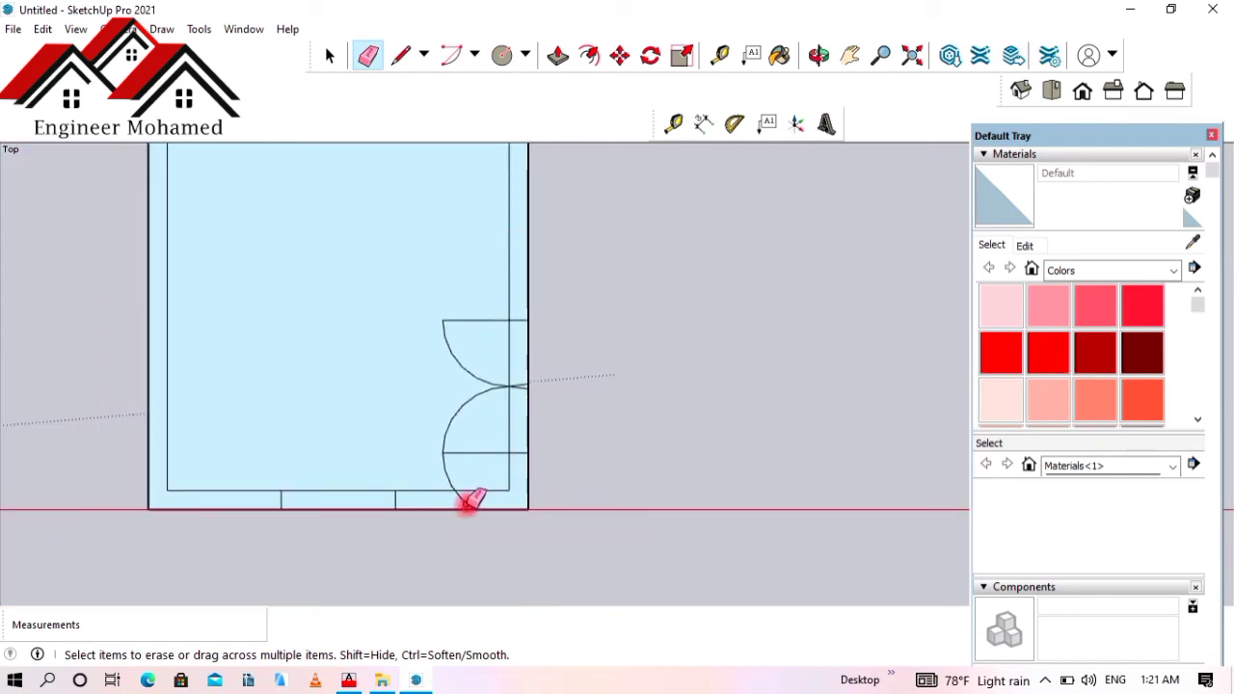
{"action": "scroll", "coordinate": [511, 377], "scroll_direction": "up", "scroll_amount": 2}
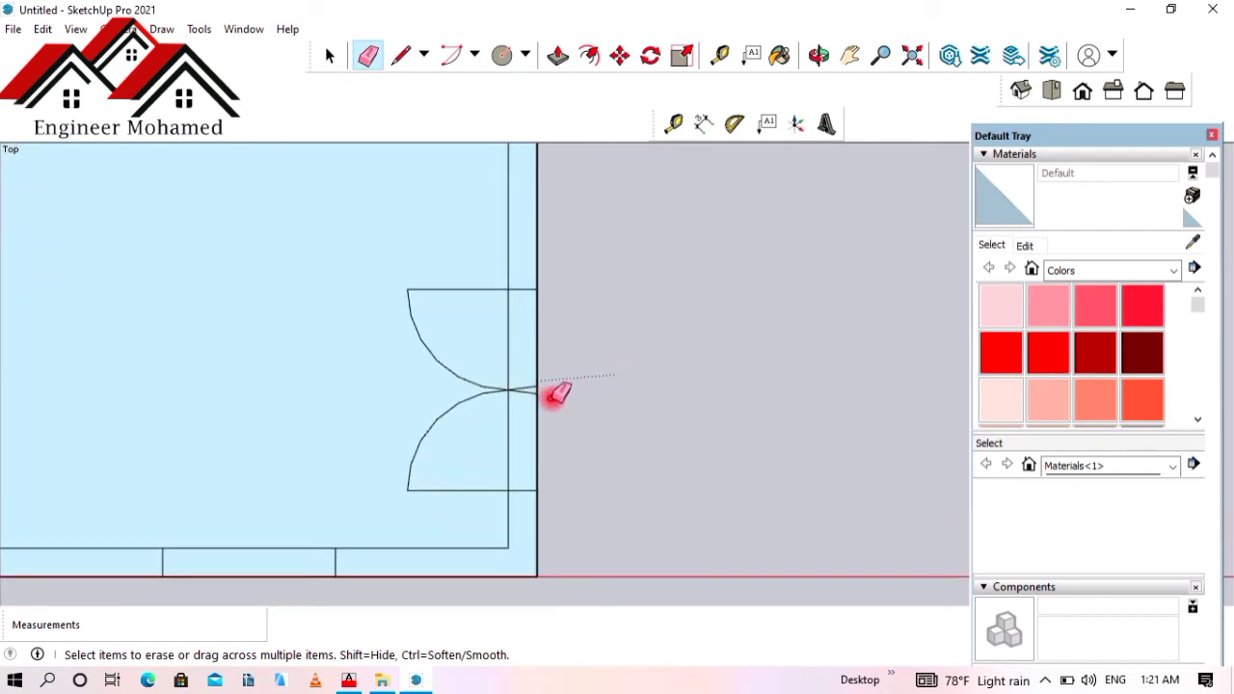
- Try to erase the wall lines crossing the double-door opening on the copied plan
{"action": "mouse_move", "coordinate": [547, 354]}
{"action": "left_mouse_down"}
{"action": "mouse_move", "coordinate": [518, 353]}
{"action": "mouse_move", "coordinate": [512, 376]}
{"action": "mouse_move", "coordinate": [540, 449]}
{"action": "mouse_move", "coordinate": [504, 432]}
{"action": "left_mouse_up"}
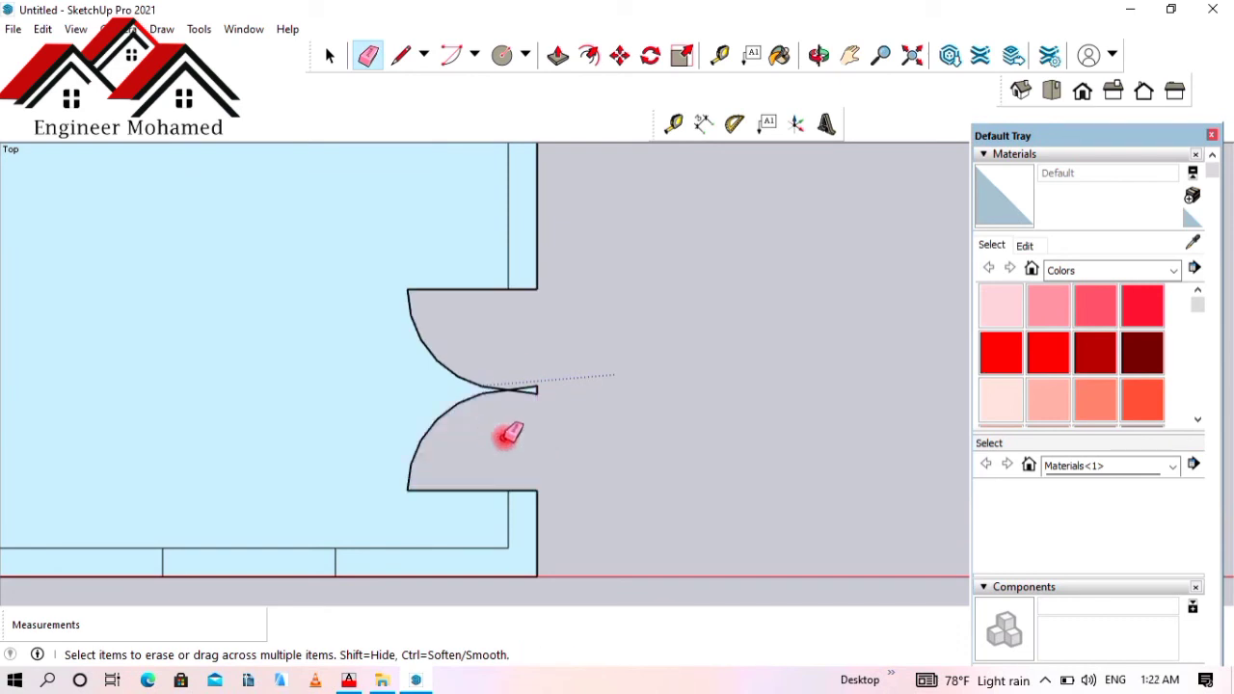
{"action": "scroll", "coordinate": [611, 355], "scroll_direction": "down", "scroll_amount": 2}
{"action": "scroll", "coordinate": [624, 419], "scroll_direction": "up", "scroll_amount": 1}
{"action": "scroll", "coordinate": [607, 395], "scroll_direction": "down", "scroll_amount": 3}
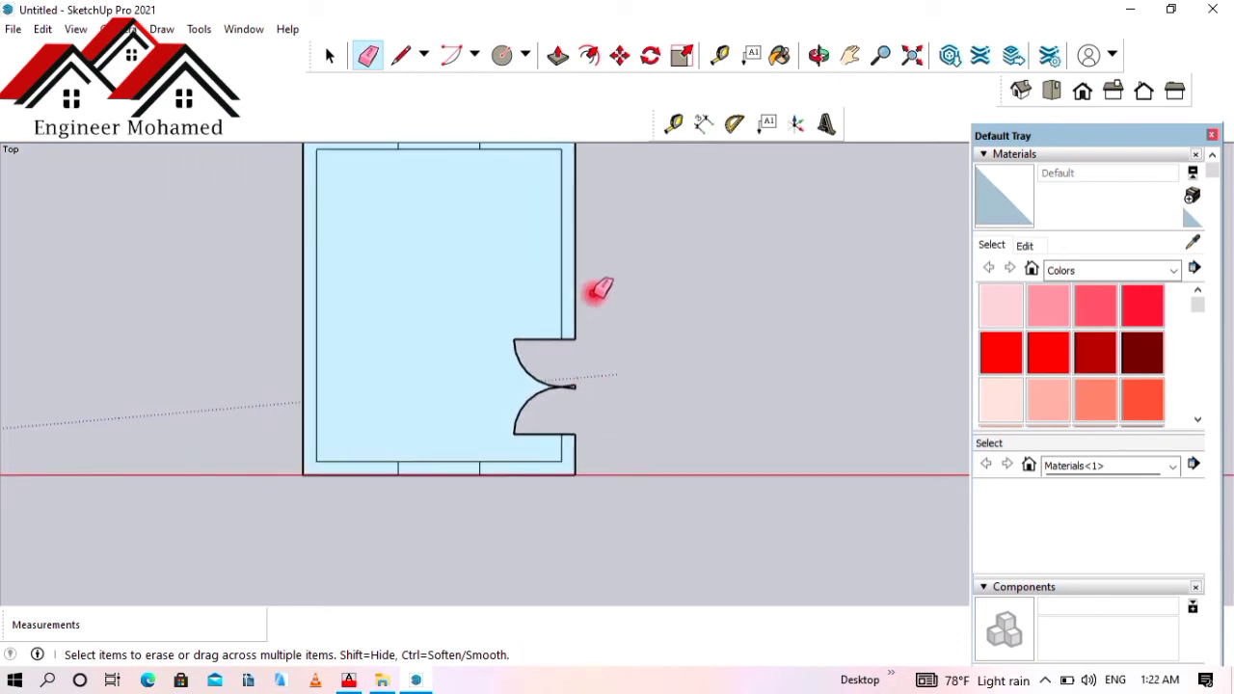
{"action": "scroll", "coordinate": [549, 328], "scroll_direction": "up", "scroll_amount": 2}
{"action": "scroll", "coordinate": [503, 345], "scroll_direction": "down", "scroll_amount": 2}
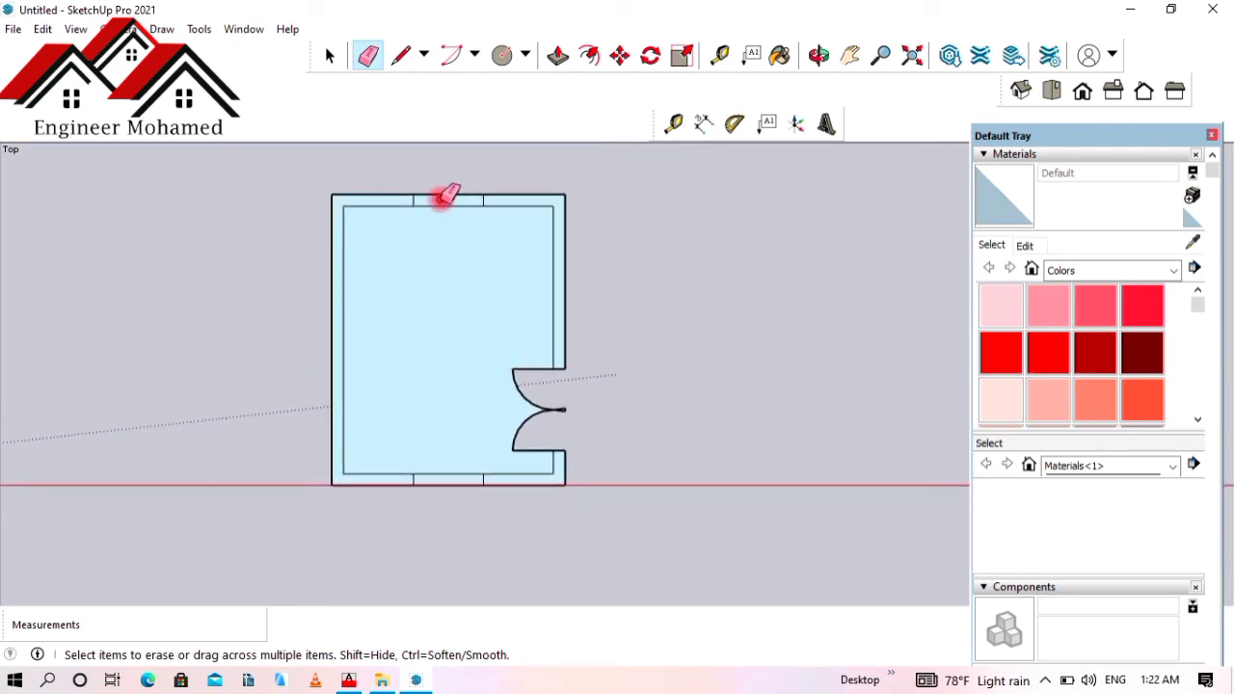
{"action": "scroll", "coordinate": [609, 374], "scroll_direction": "up", "scroll_amount": 1}
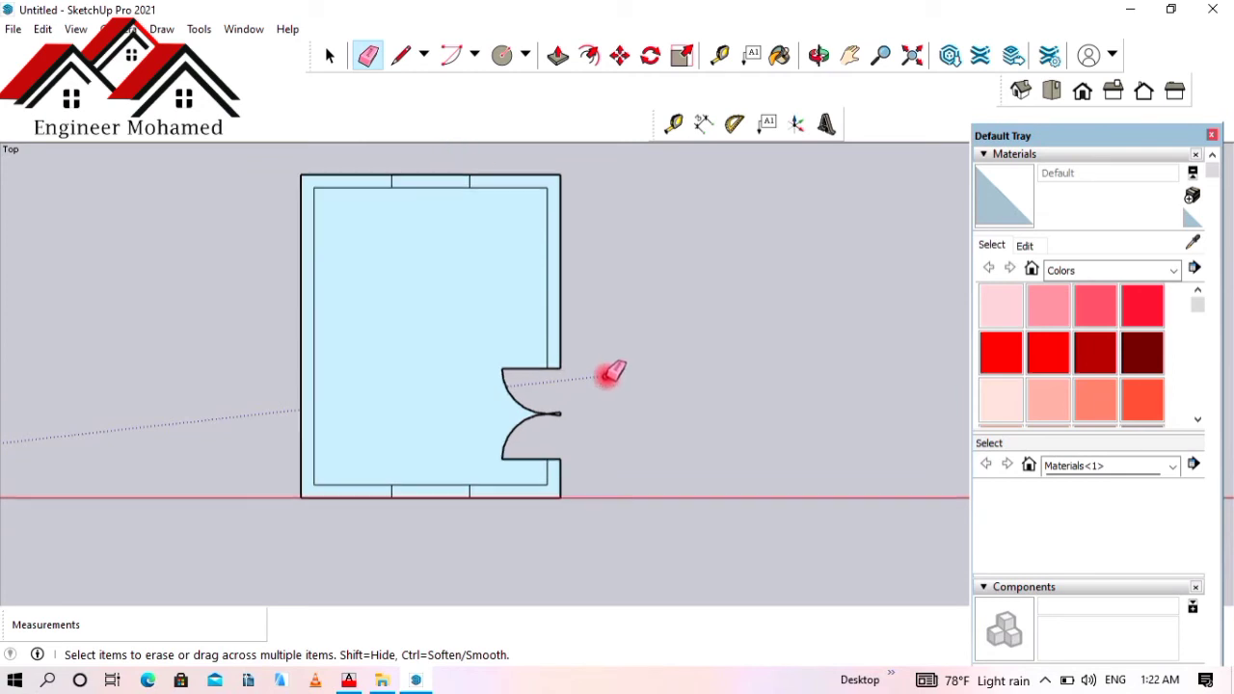
- Undo the erasing of the wall lines across the double-door opening
{"action": "key", "text": "ctrl+z"}
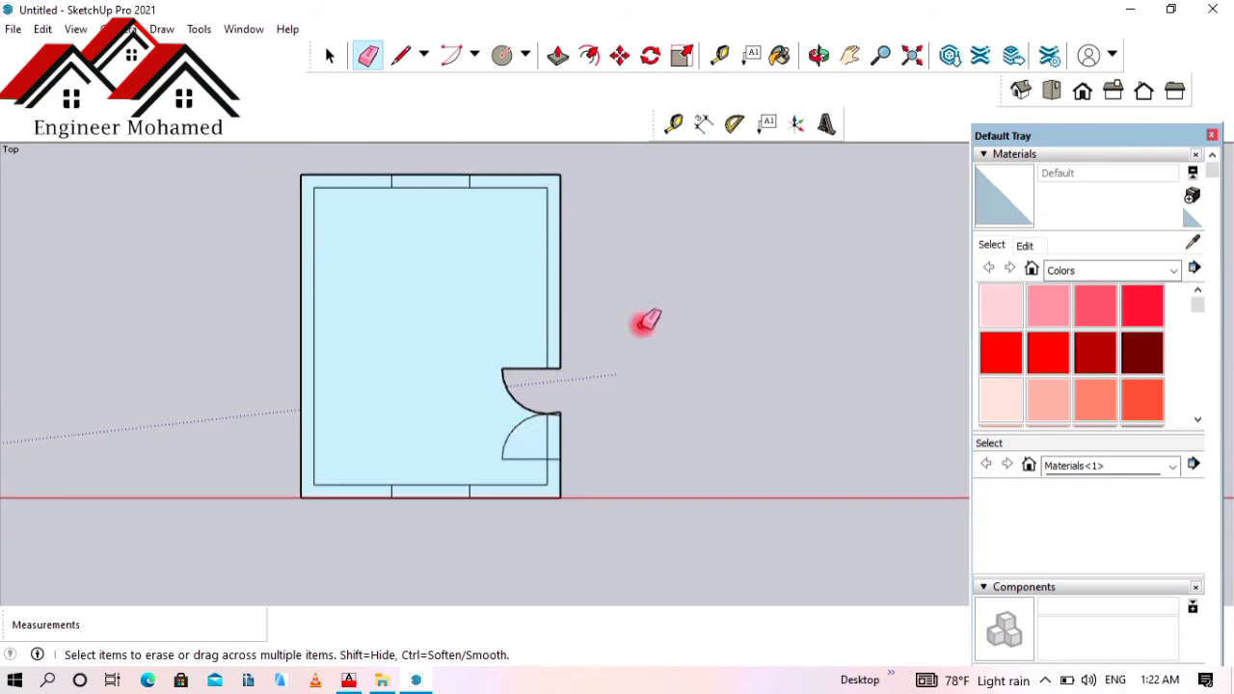
{"action": "key", "text": "ctrl+z"}
{"action": "scroll", "coordinate": [611, 367], "scroll_direction": "down", "scroll_amount": 3}
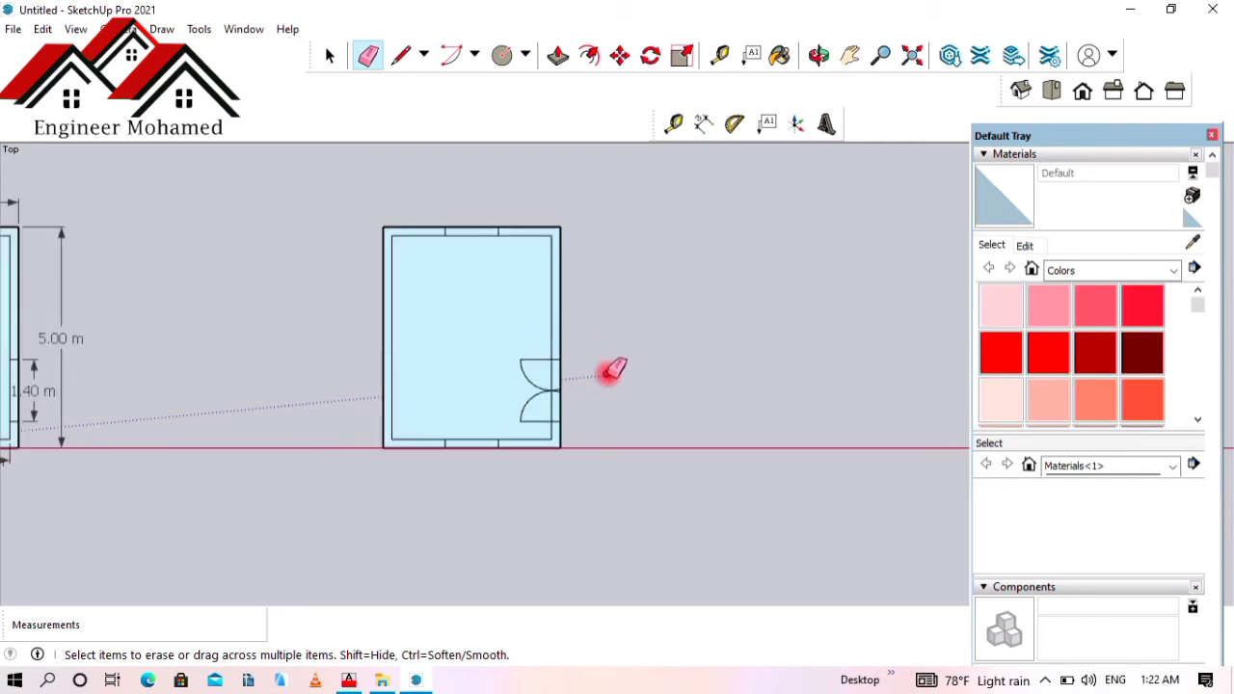
{"action": "scroll", "coordinate": [528, 306], "scroll_direction": "up", "scroll_amount": 2}
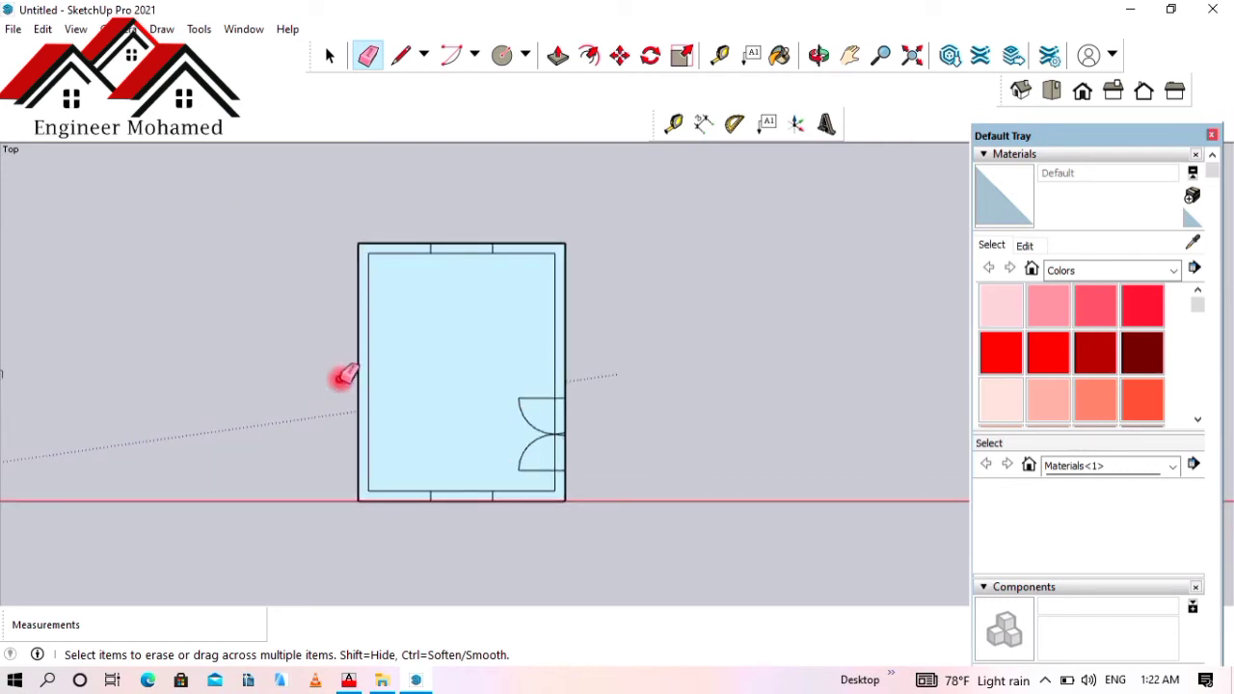
- Dimension the copied room's outer length beside its right wall and its outer width above its upper wall
{"action": "left_click", "coordinate": [705, 123]}
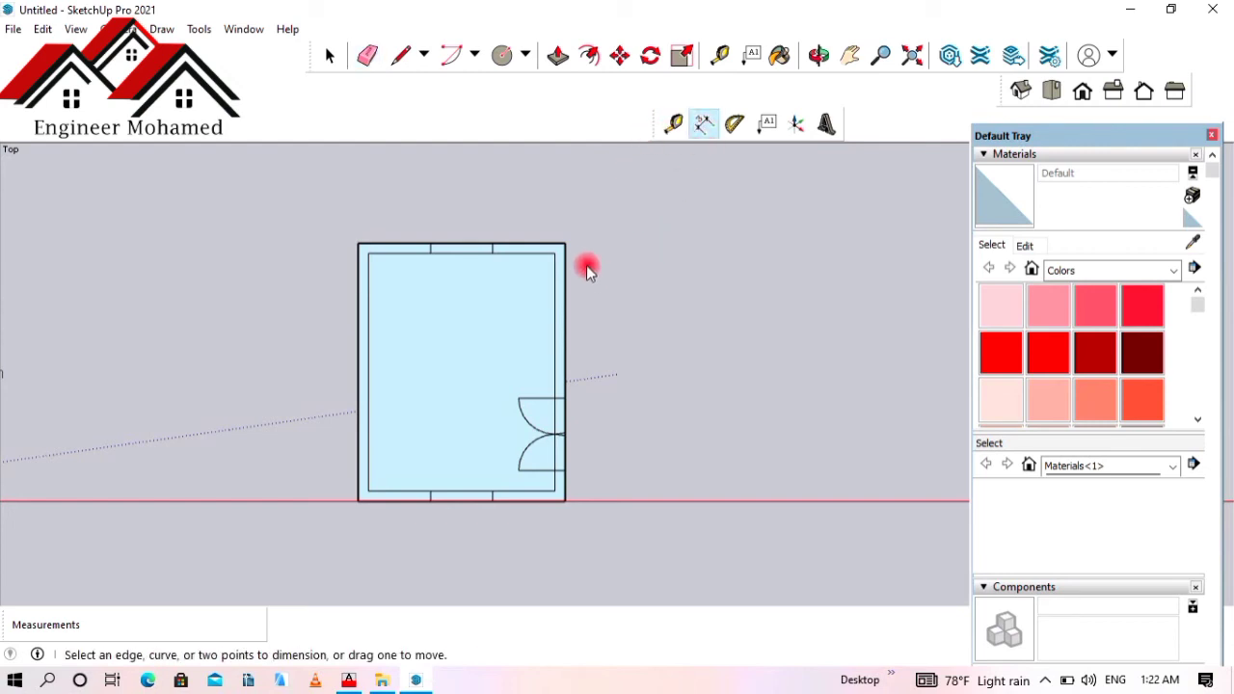
{"action": "left_click", "coordinate": [565, 501]}
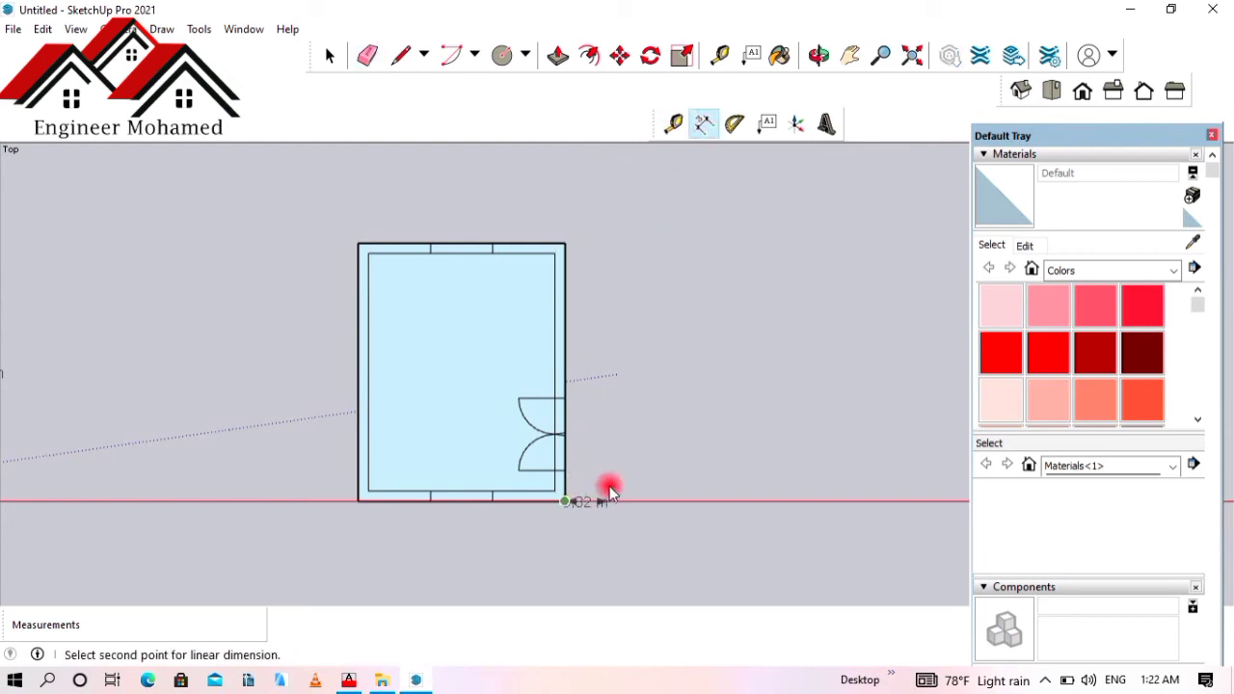
{"action": "left_click", "coordinate": [566, 247]}
{"action": "left_click", "coordinate": [605, 249]}
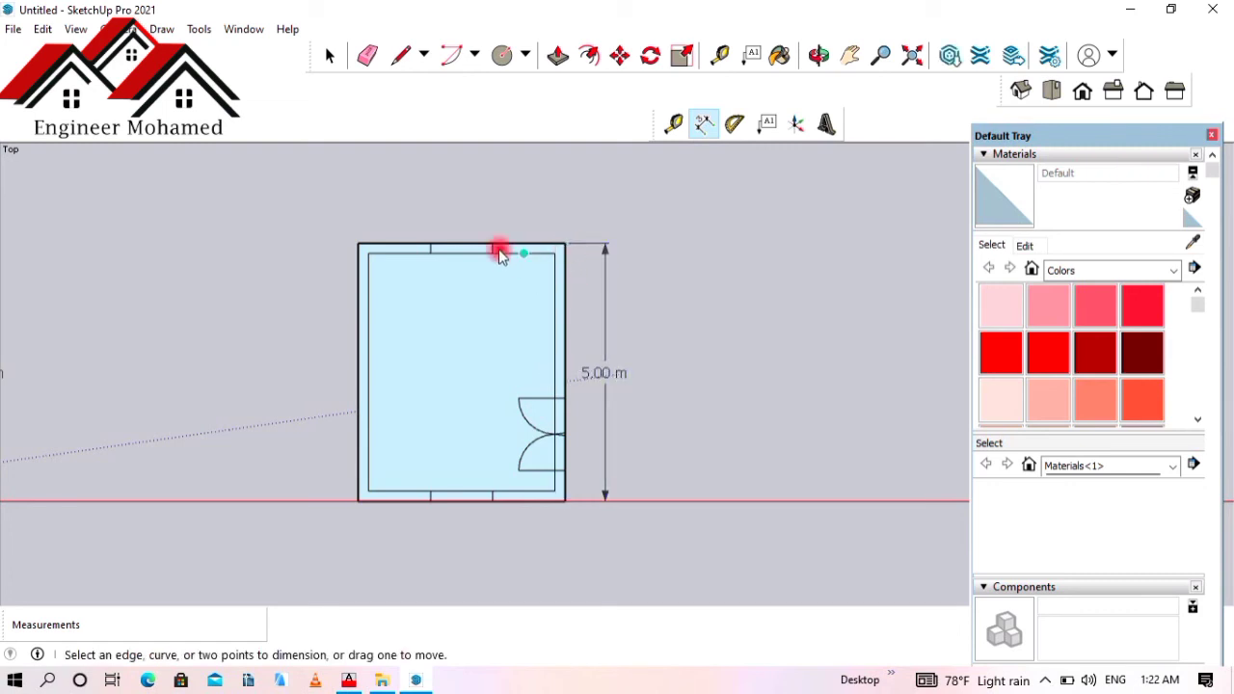
{"action": "left_click", "coordinate": [354, 246]}
{"action": "left_click", "coordinate": [566, 241]}
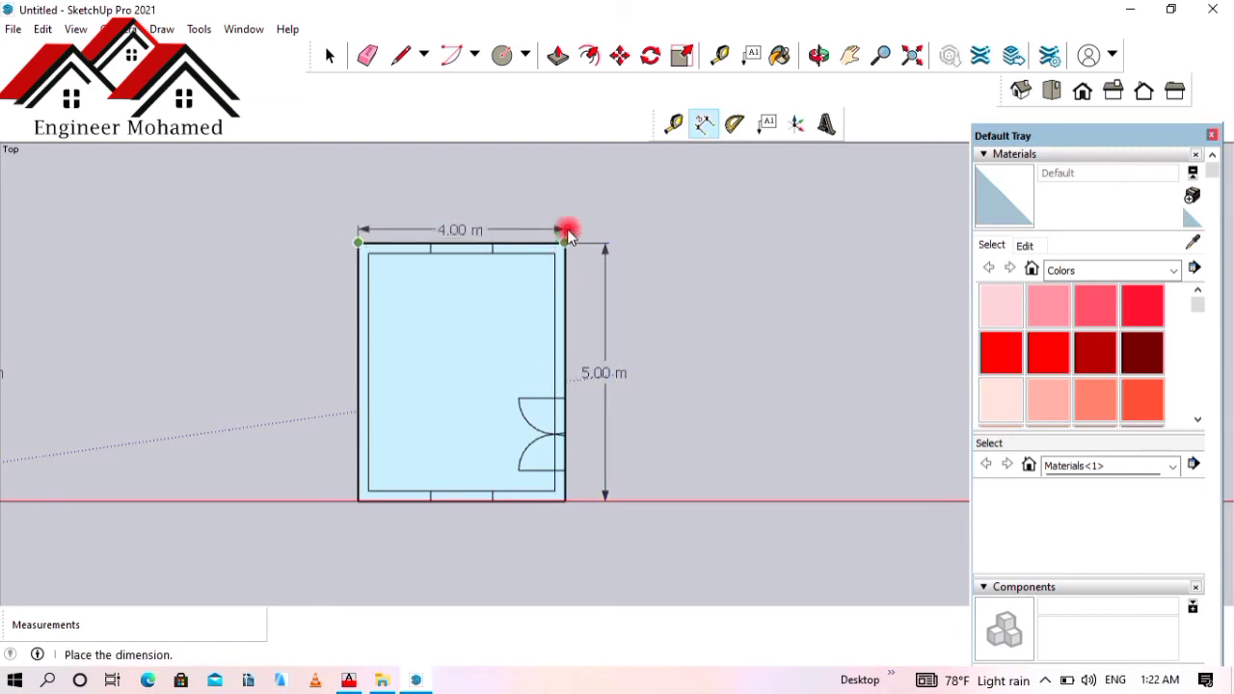
{"action": "left_click", "coordinate": [566, 222]}
- Dimension the copied room's inner width between the upper inner corners, placing the dimension inside the room
{"action": "scroll", "coordinate": [716, 222], "scroll_direction": "down", "scroll_amount": 2}
{"action": "scroll", "coordinate": [715, 247], "scroll_direction": "up", "scroll_amount": 1}
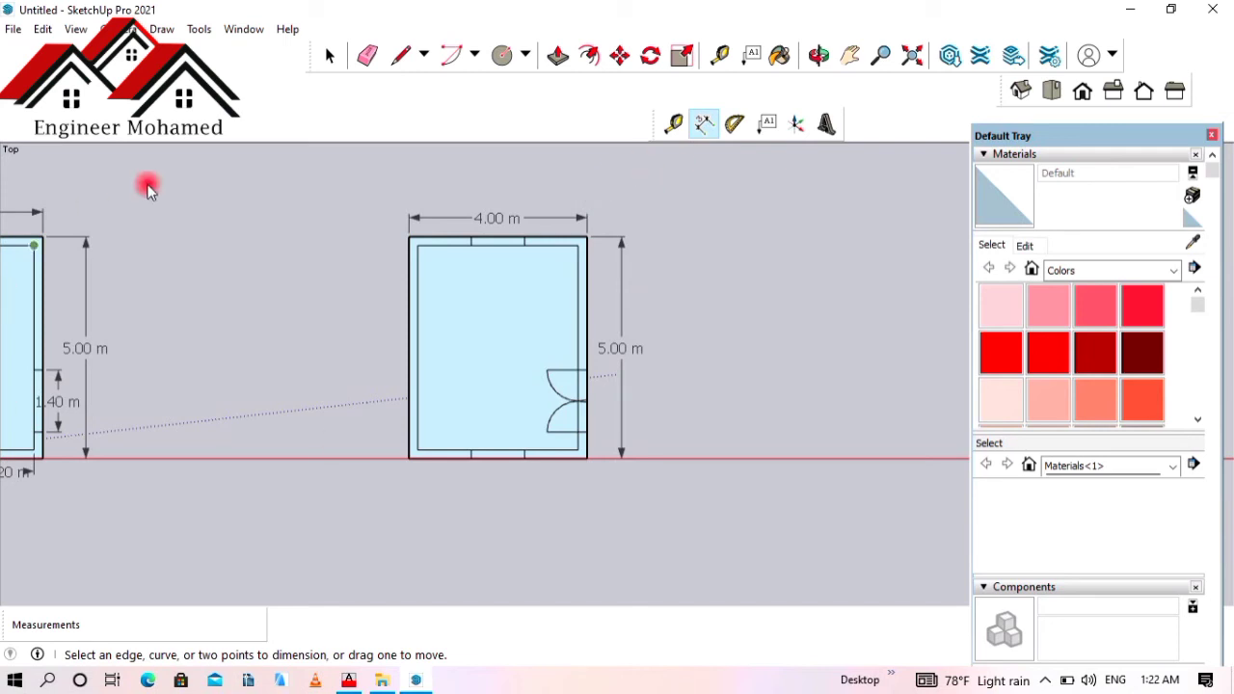
{"action": "scroll", "coordinate": [446, 268], "scroll_direction": "up", "scroll_amount": 1}
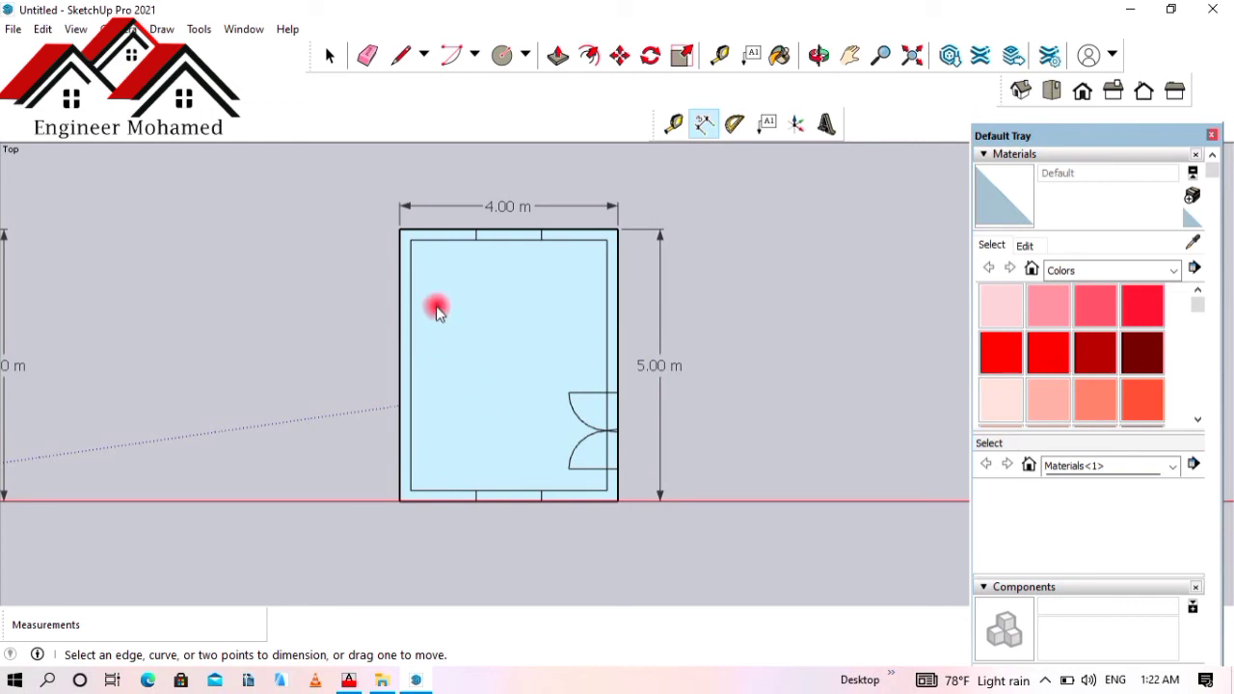
{"action": "left_click", "coordinate": [415, 243]}
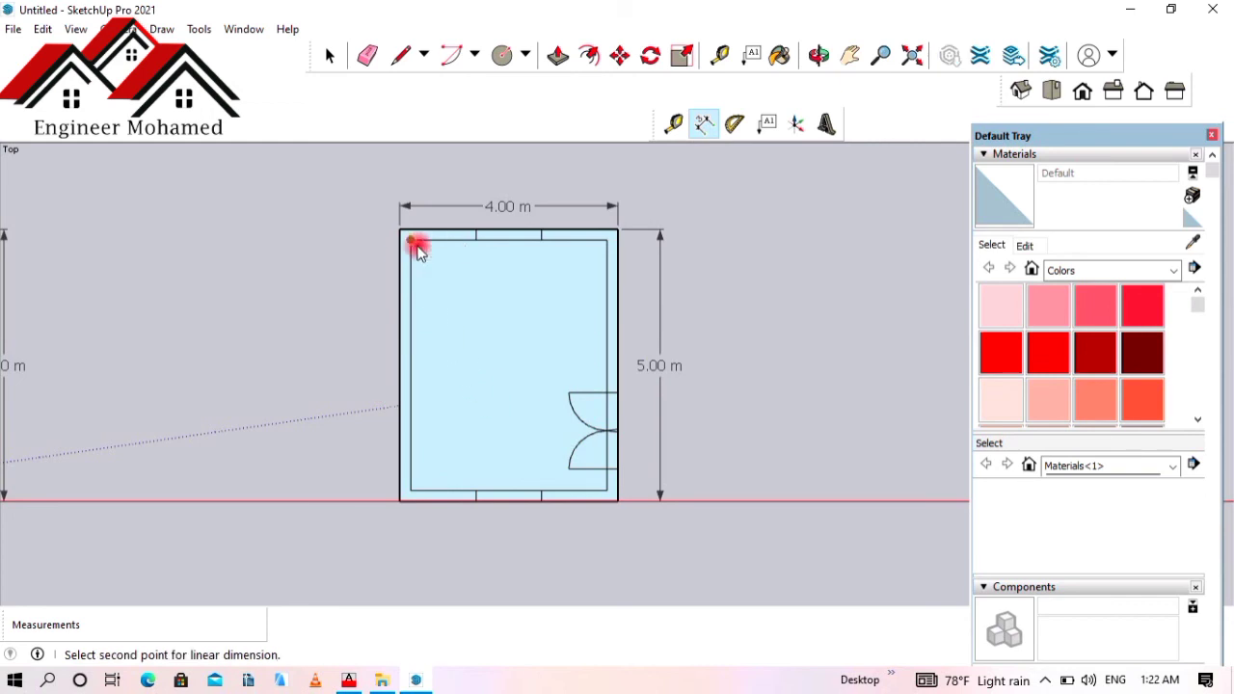
{"action": "scroll", "coordinate": [399, 231], "scroll_direction": "up", "scroll_amount": 3}
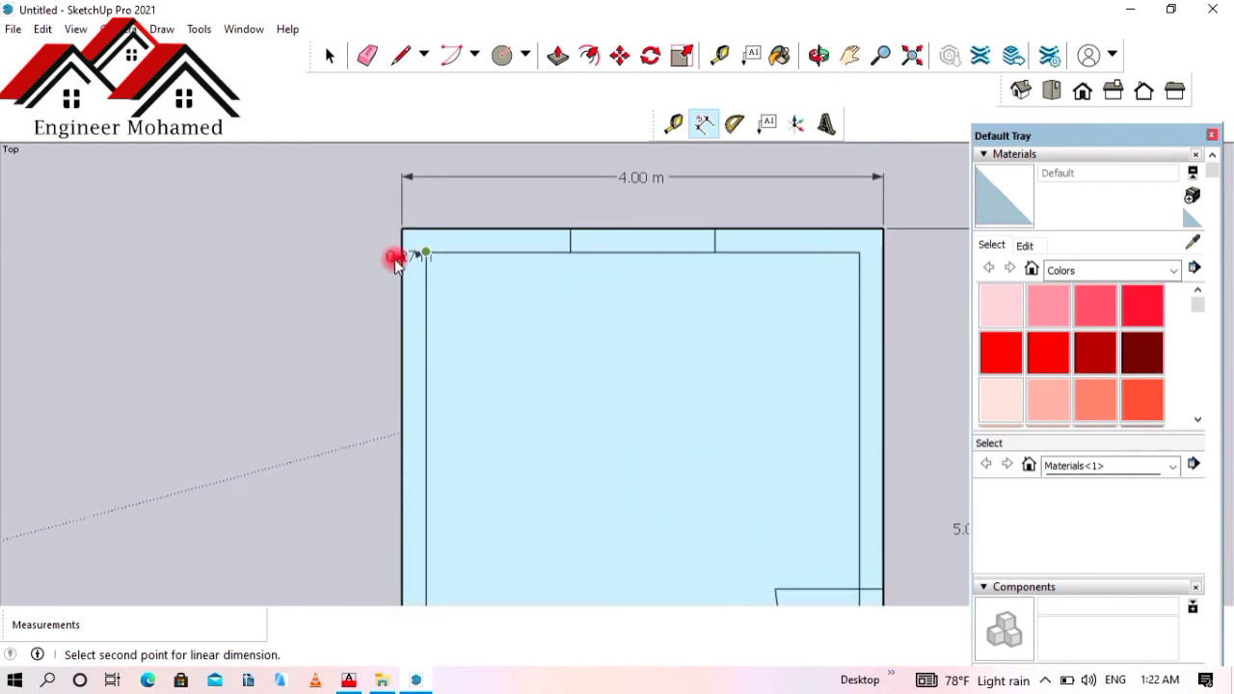
{"action": "key", "text": "Escape"}
{"action": "scroll", "coordinate": [388, 260], "scroll_direction": "down", "scroll_amount": 1}
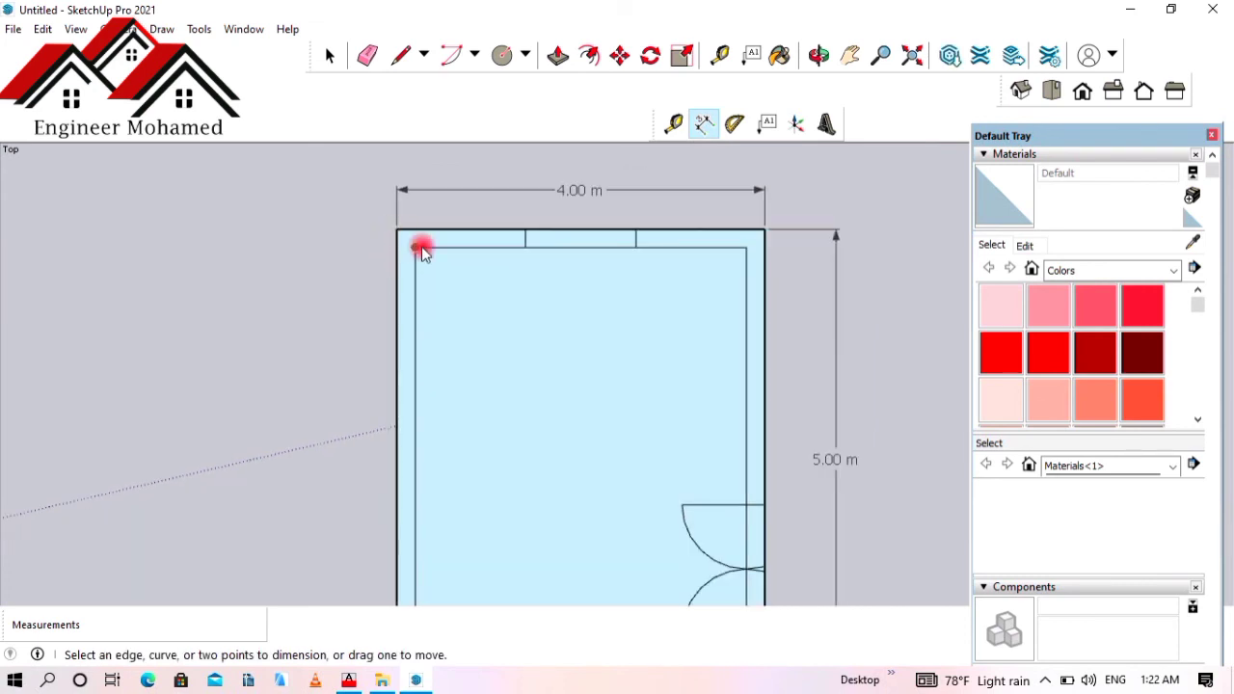
{"action": "left_click", "coordinate": [415, 248]}
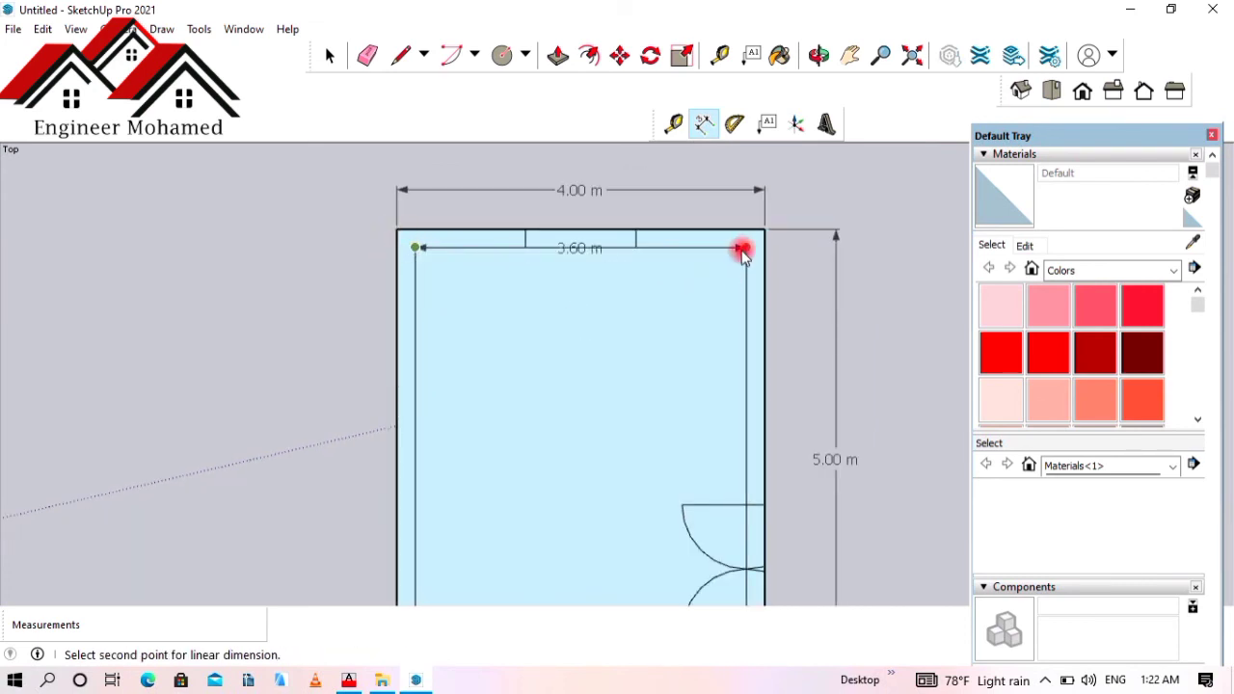
{"action": "left_click", "coordinate": [742, 253]}
{"action": "left_click", "coordinate": [738, 293]}
{"action": "scroll", "coordinate": [709, 223], "scroll_direction": "down", "scroll_amount": 2}
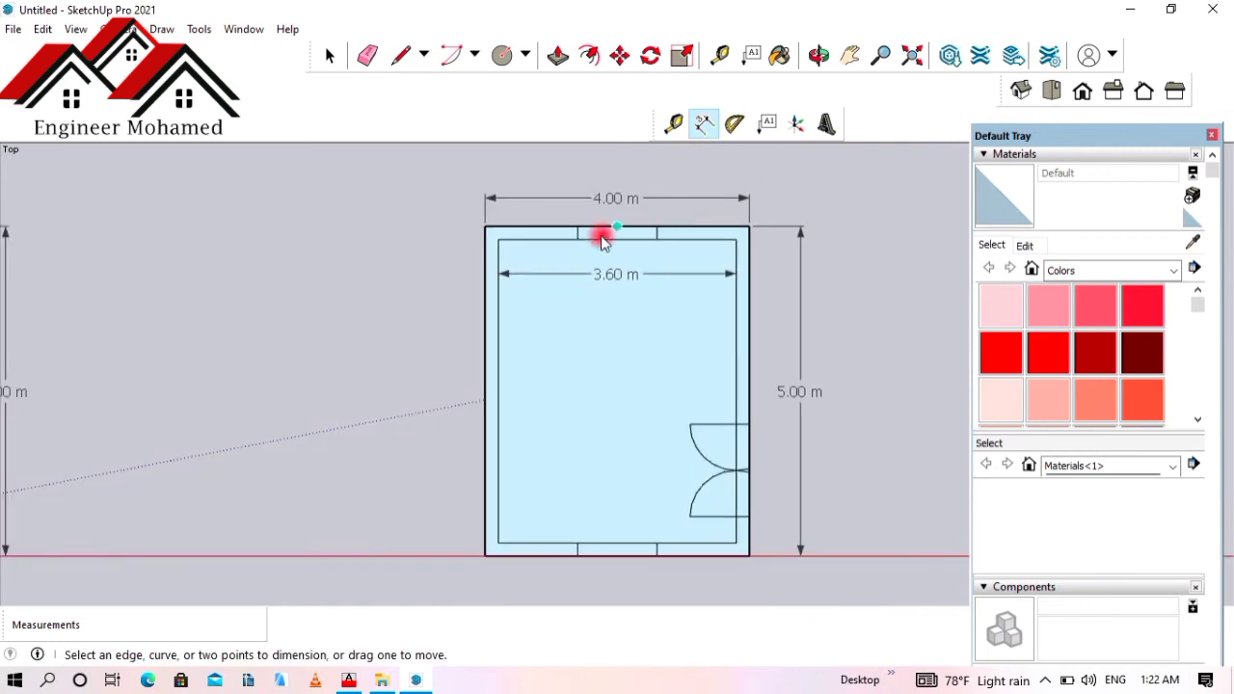
- Dimension the copied room's inner length along the left inner wall, placing the dimension inside the room
{"action": "left_click", "coordinate": [498, 242]}
{"action": "key", "text": "Escape"}
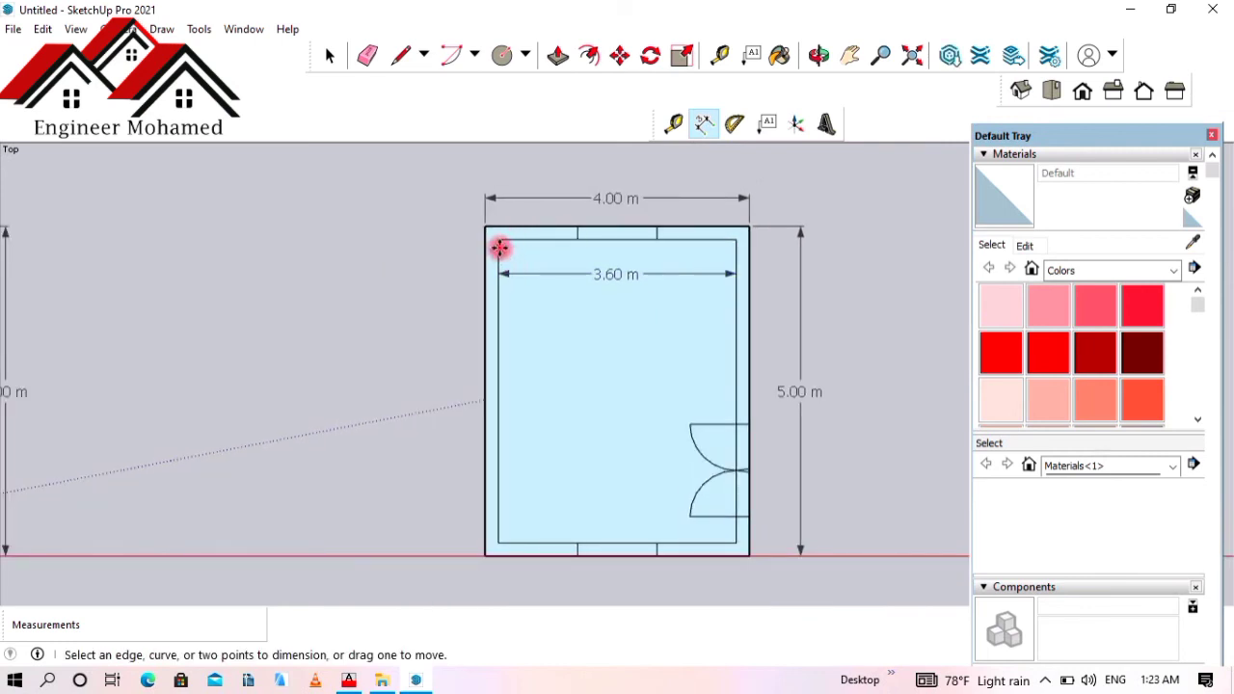
{"action": "left_click", "coordinate": [497, 241]}
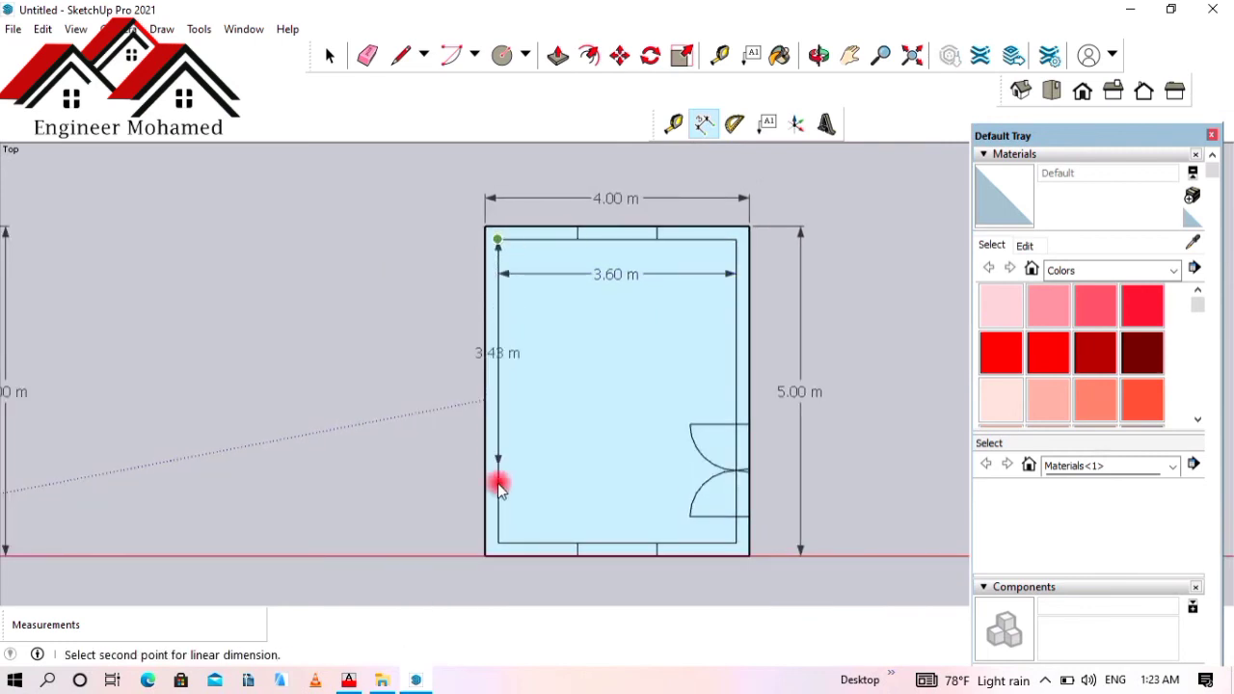
{"action": "left_click", "coordinate": [497, 542]}
{"action": "left_click", "coordinate": [535, 531]}
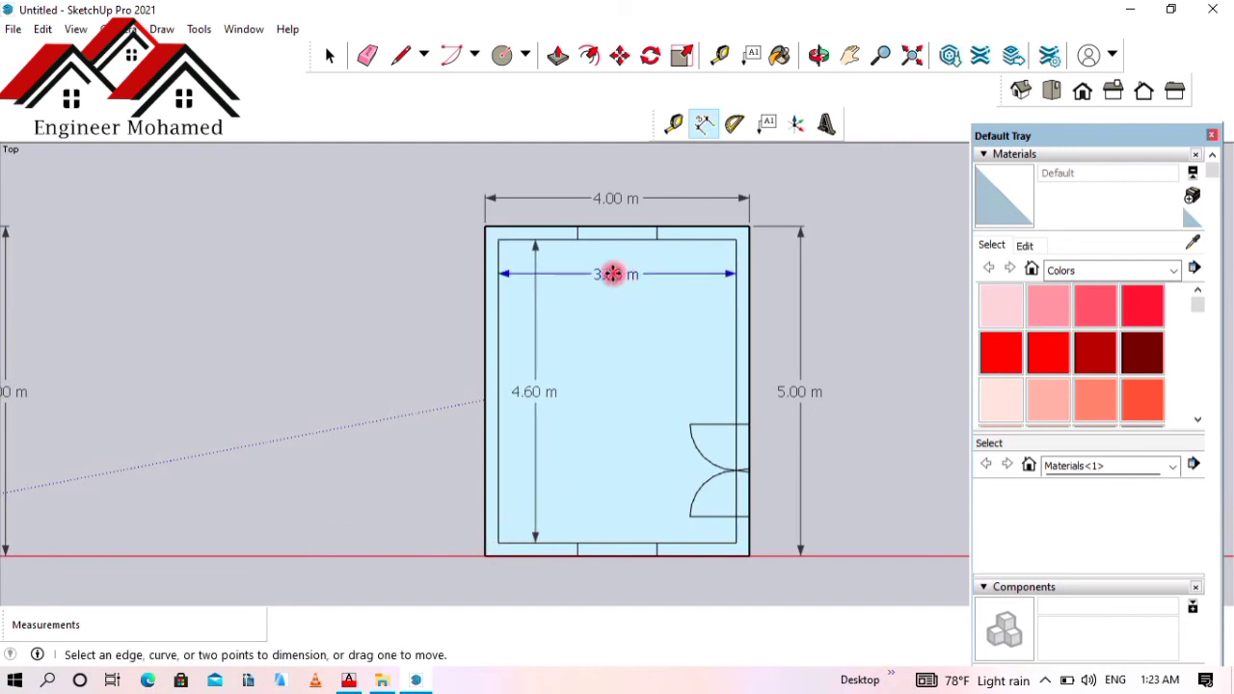
- Attach a leader text to the copied room's floor face, keeping the default area value as its label
{"action": "scroll", "coordinate": [387, 250], "scroll_direction": "down", "scroll_amount": 3}
{"action": "scroll", "coordinate": [531, 311], "scroll_direction": "up", "scroll_amount": 2}
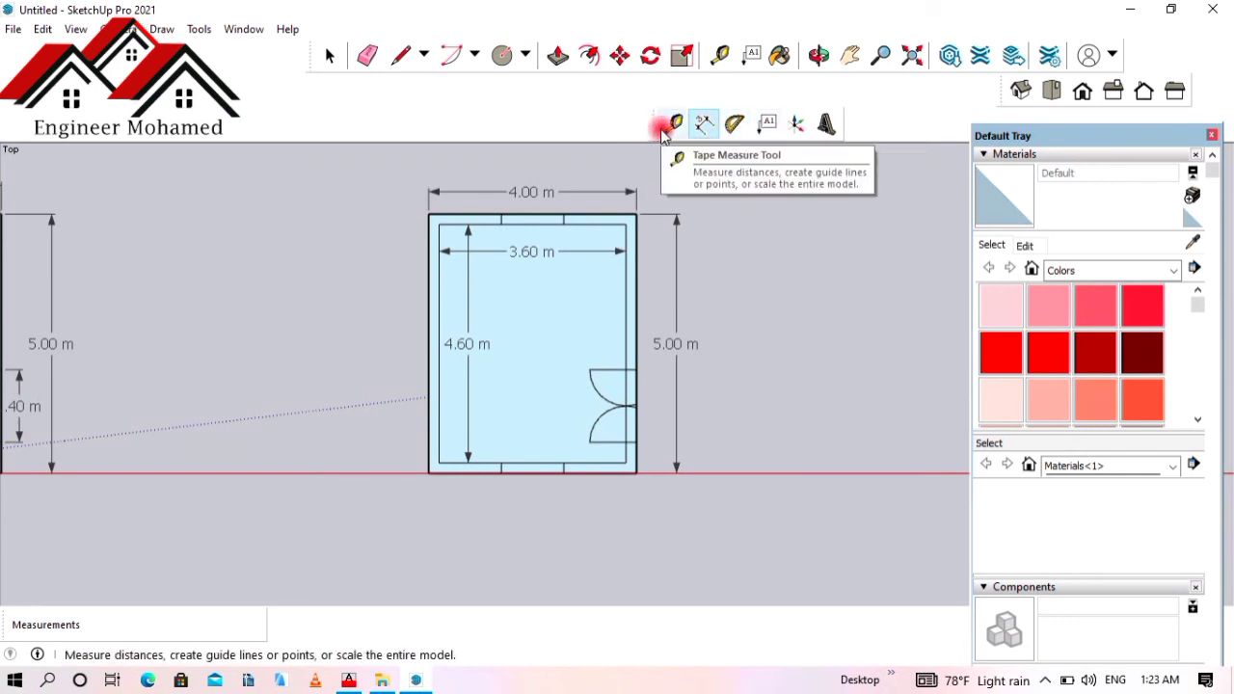
{"action": "left_click", "coordinate": [769, 125]}
{"action": "left_click", "coordinate": [545, 339]}
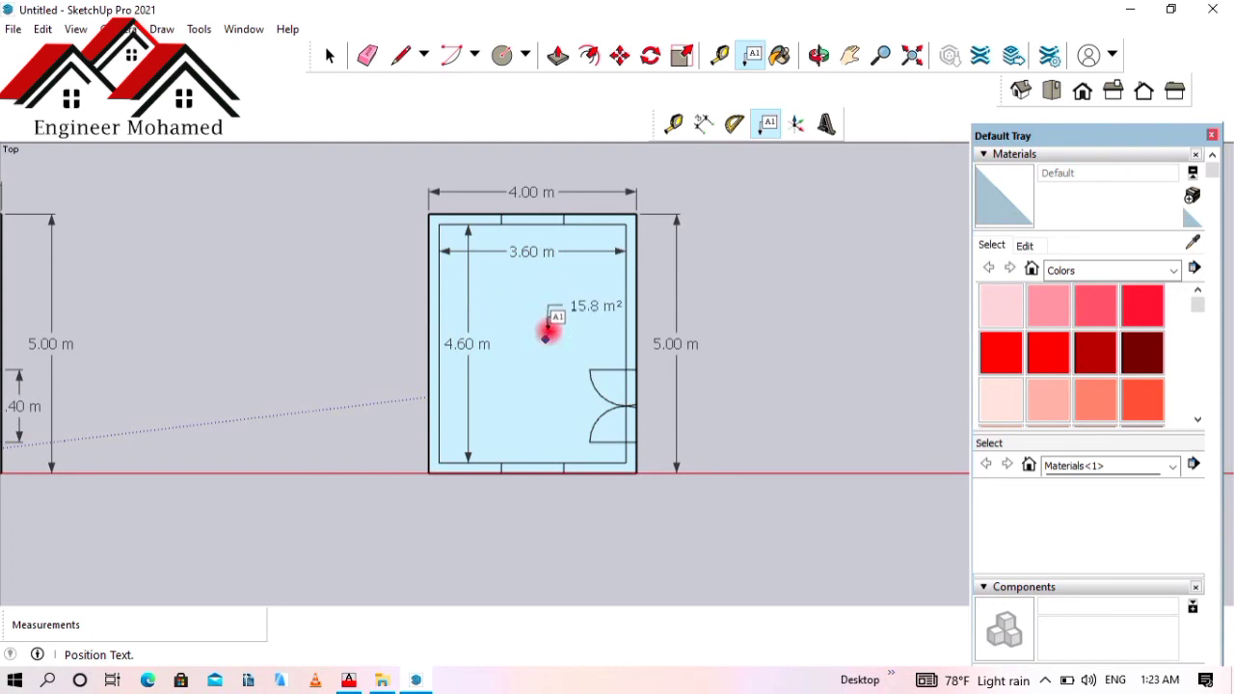
{"action": "left_click", "coordinate": [549, 307]}
{"action": "key", "text": "Escape"}
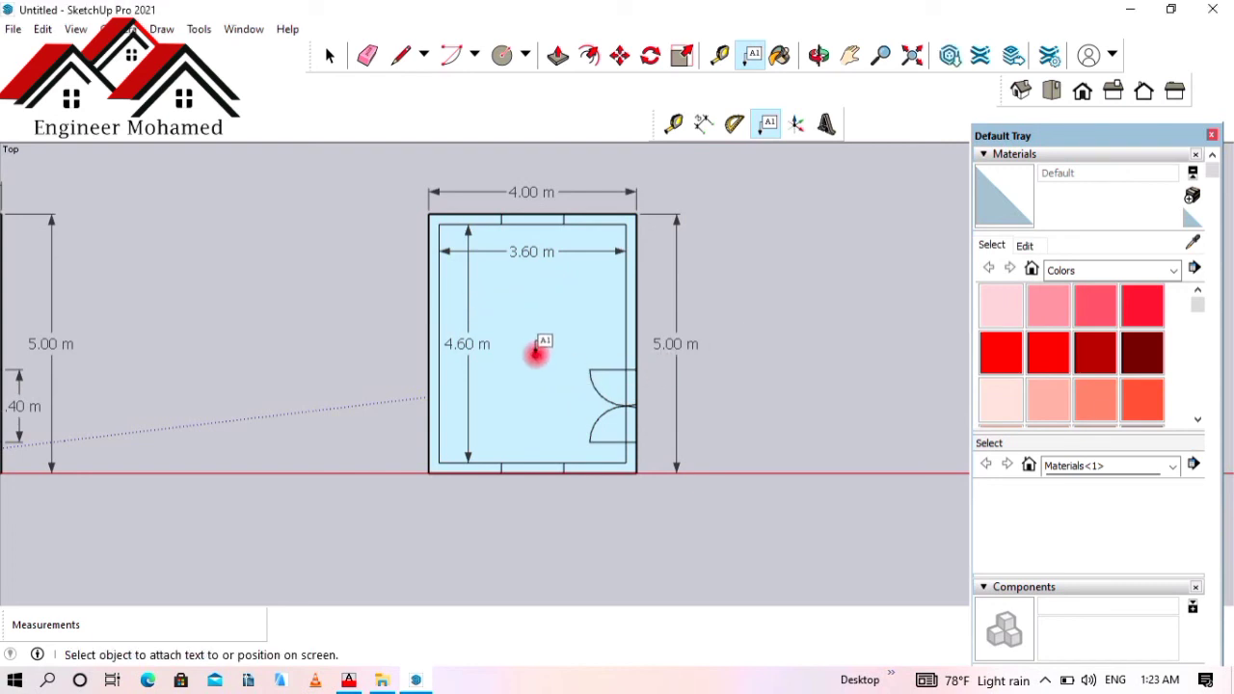
{"action": "left_click", "coordinate": [536, 350]}
{"action": "left_click", "coordinate": [539, 306]}
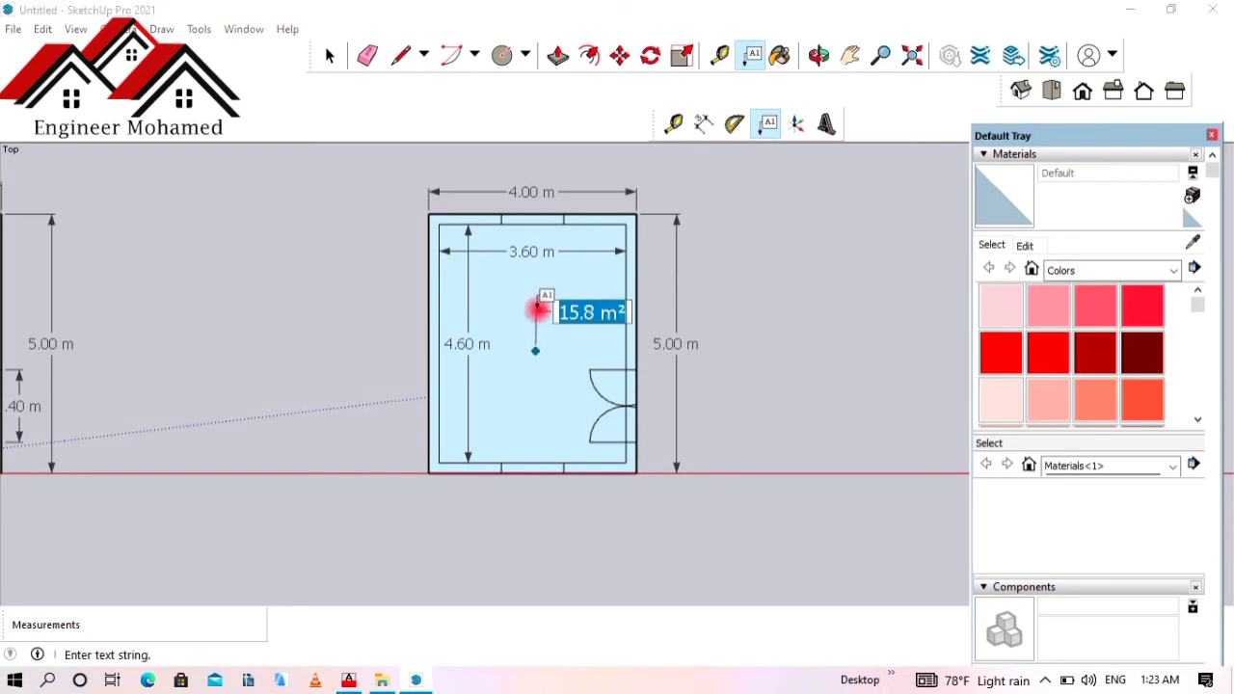
{"action": "left_click", "coordinate": [540, 306]}
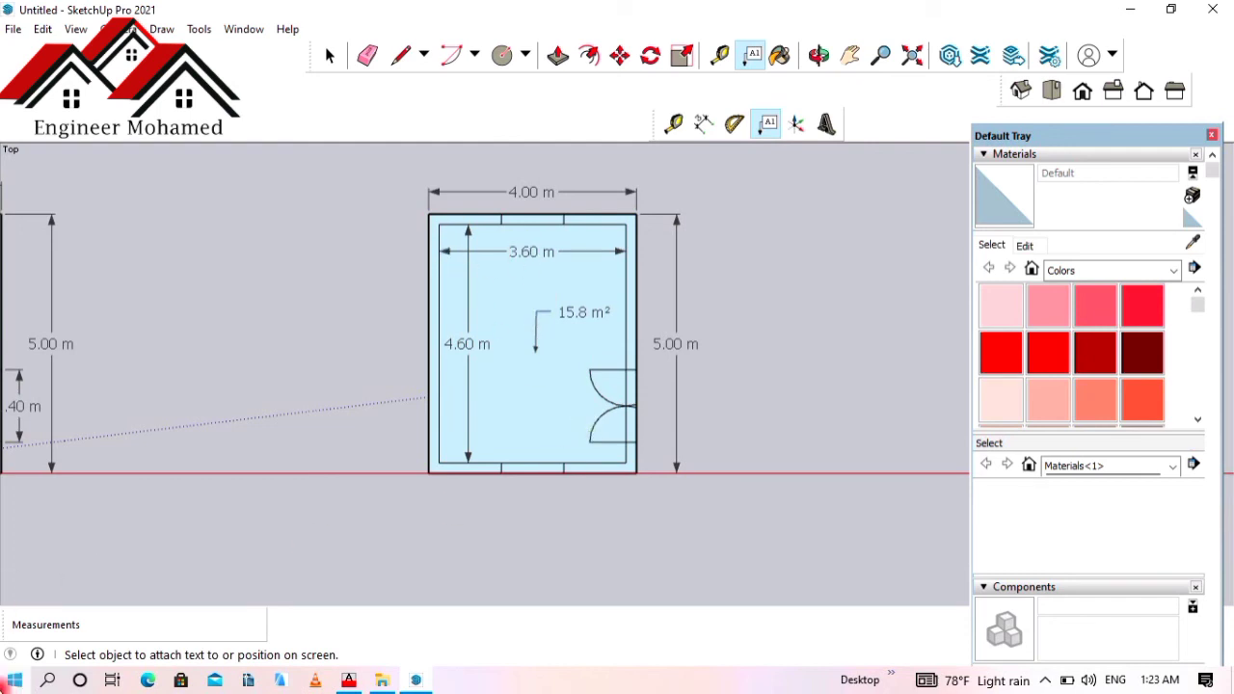
{"action": "key", "text": "super"}
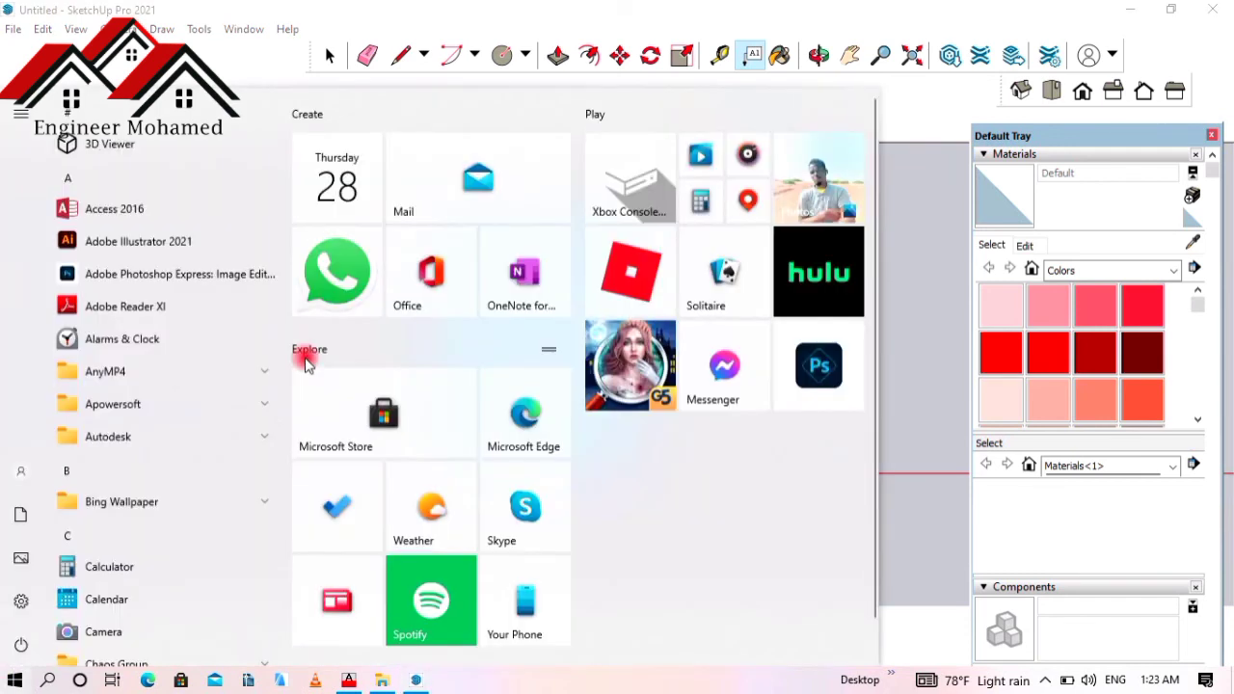
{"action": "type", "text": "cal"}
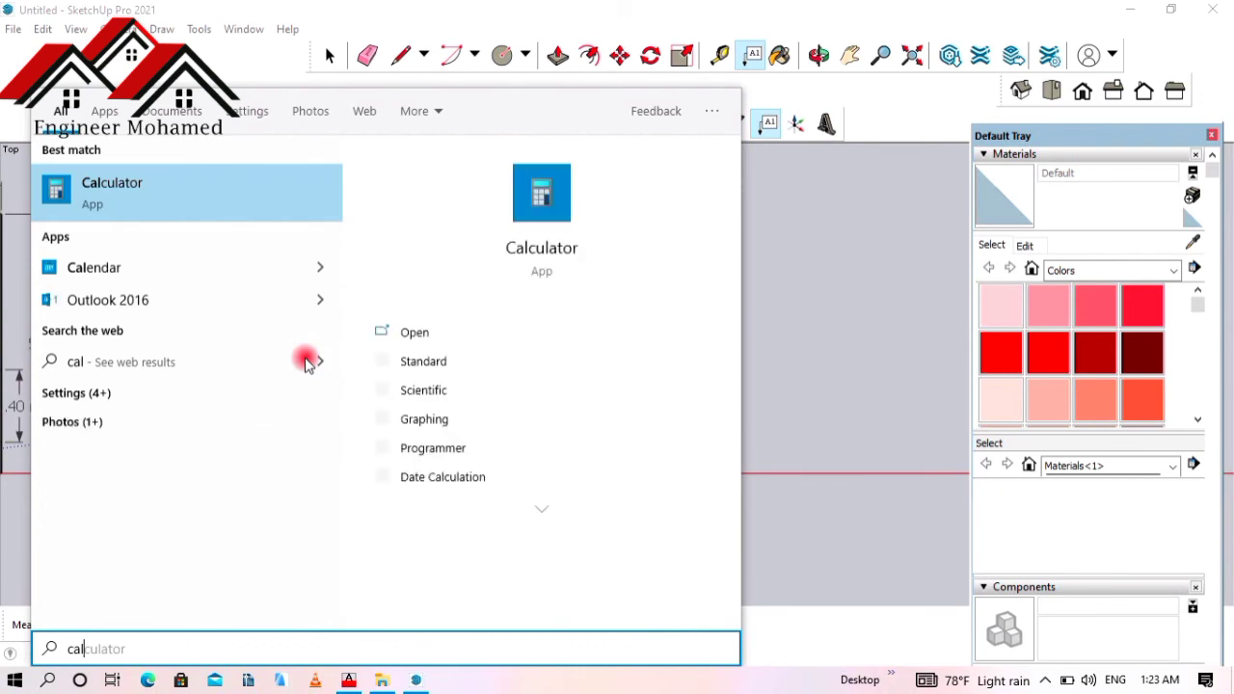
{"action": "left_click", "coordinate": [553, 206]}
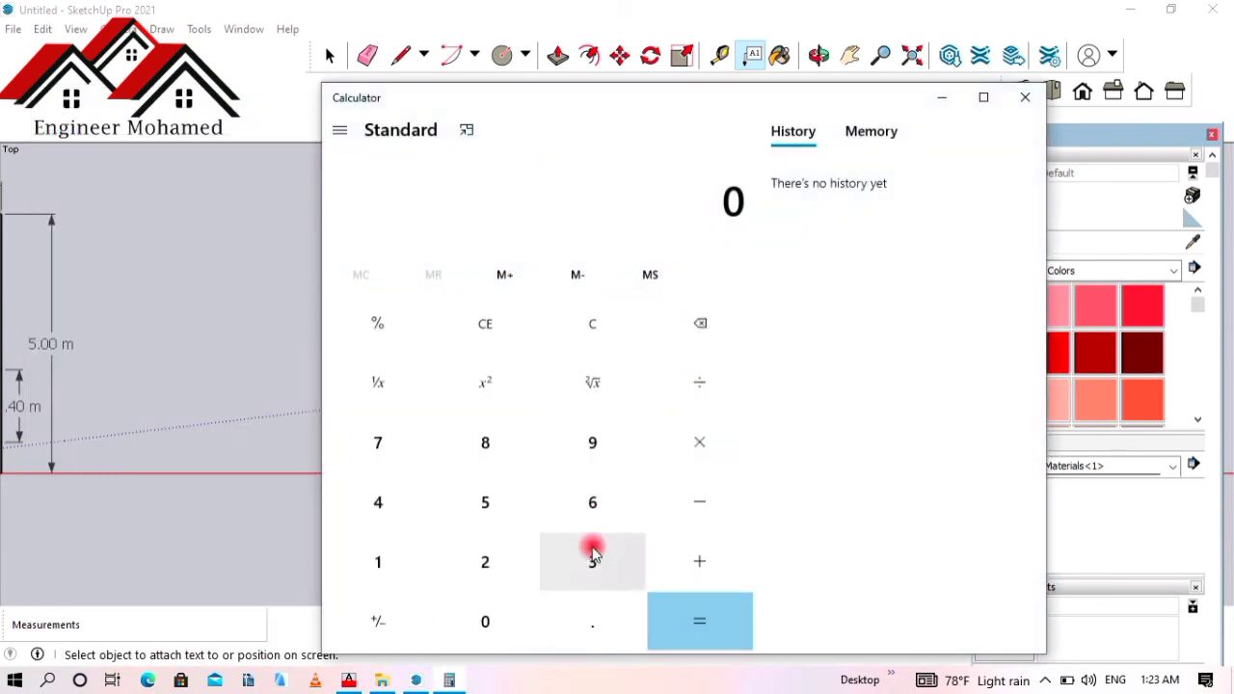
{"action": "left_click", "coordinate": [593, 567]}
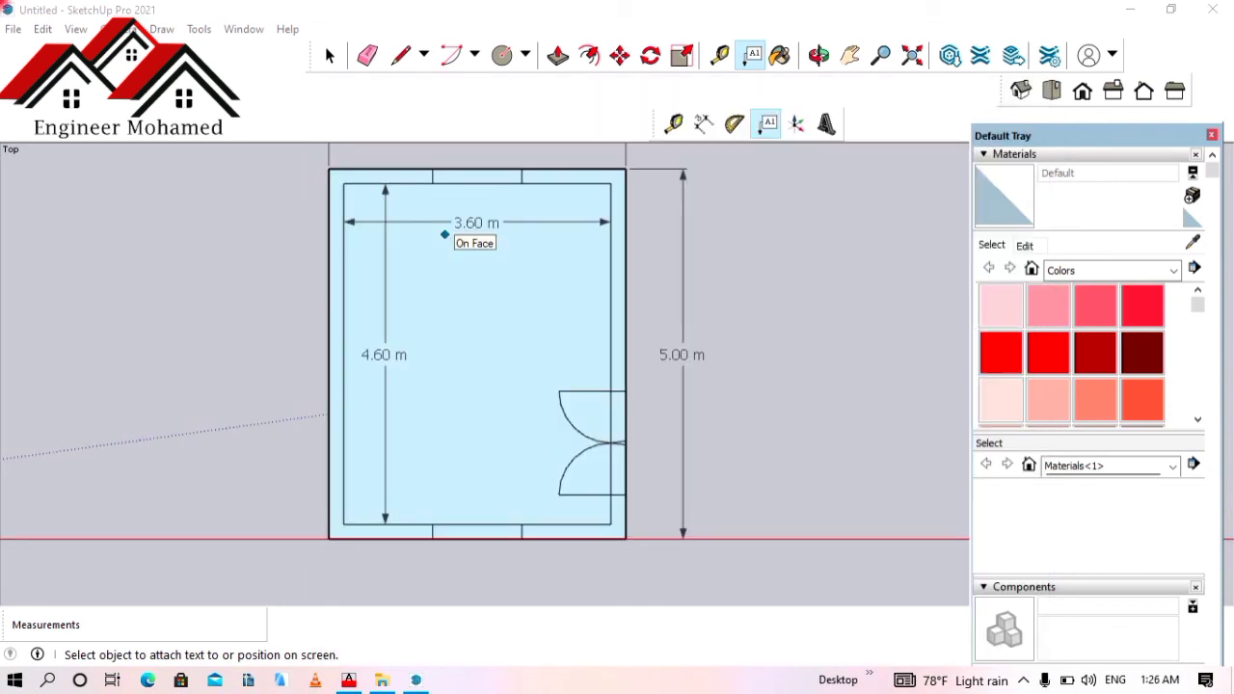
- Switch to the Windows Calculator app
{"action": "left_click", "coordinate": [538, 251]}
{"action": "scroll", "coordinate": [628, 311], "scroll_direction": "down", "scroll_amount": 1}
{"action": "scroll", "coordinate": [548, 221], "scroll_direction": "up", "scroll_amount": 1}
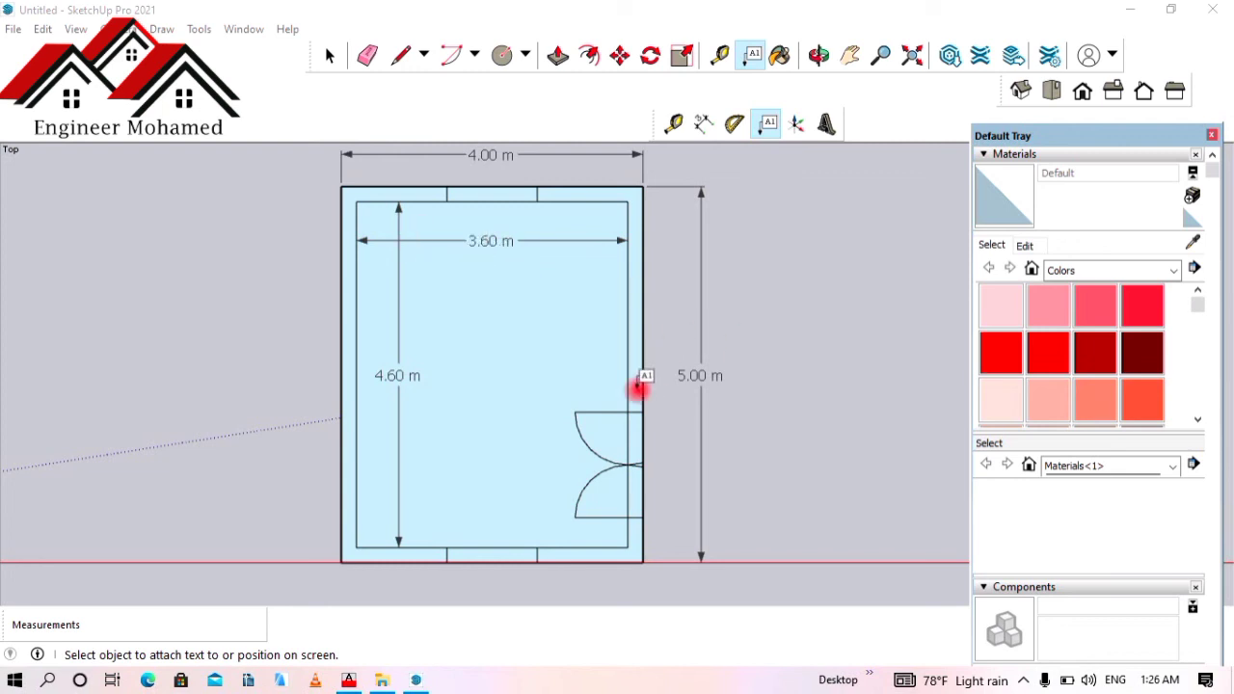
{"action": "scroll", "coordinate": [568, 332], "scroll_direction": "up", "scroll_amount": 2}
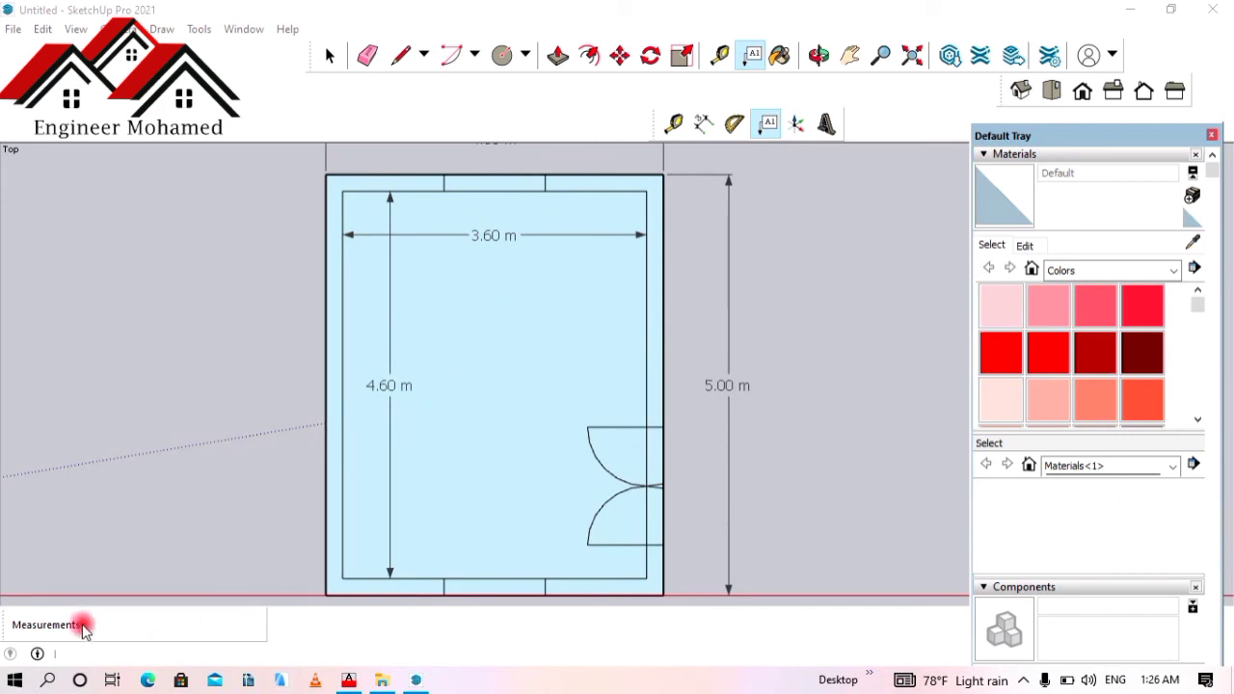
{"action": "left_click", "coordinate": [14, 678]}
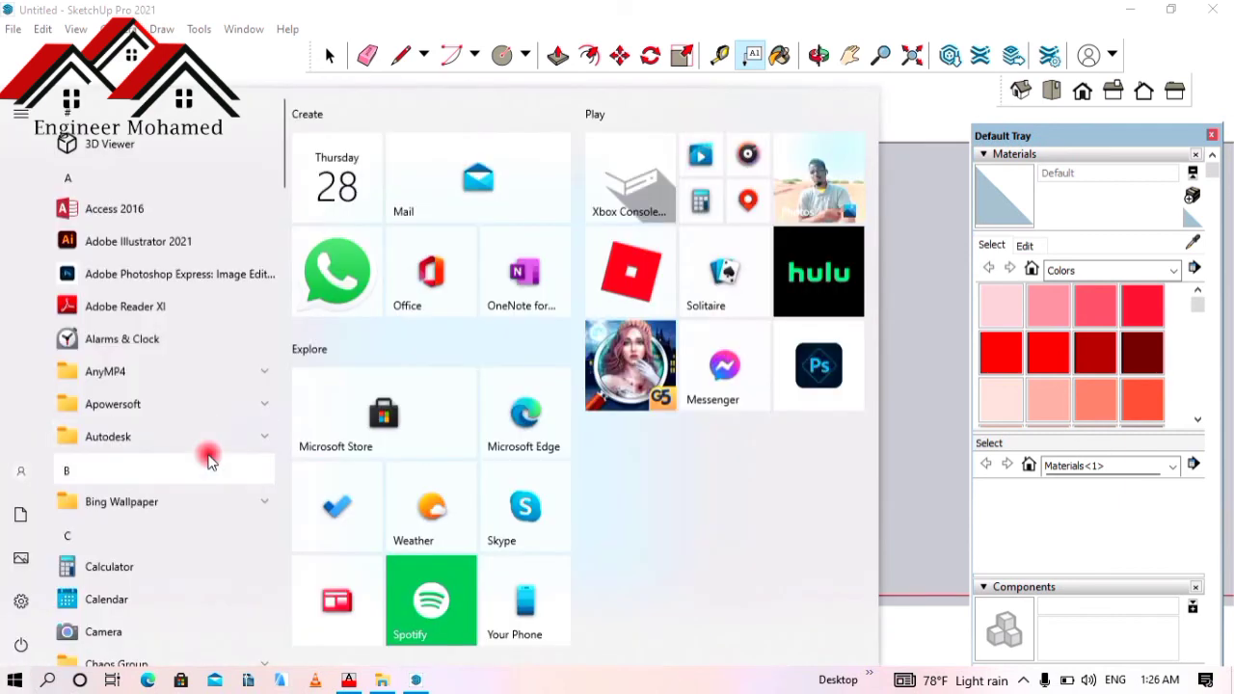
{"action": "type", "text": "cal"}
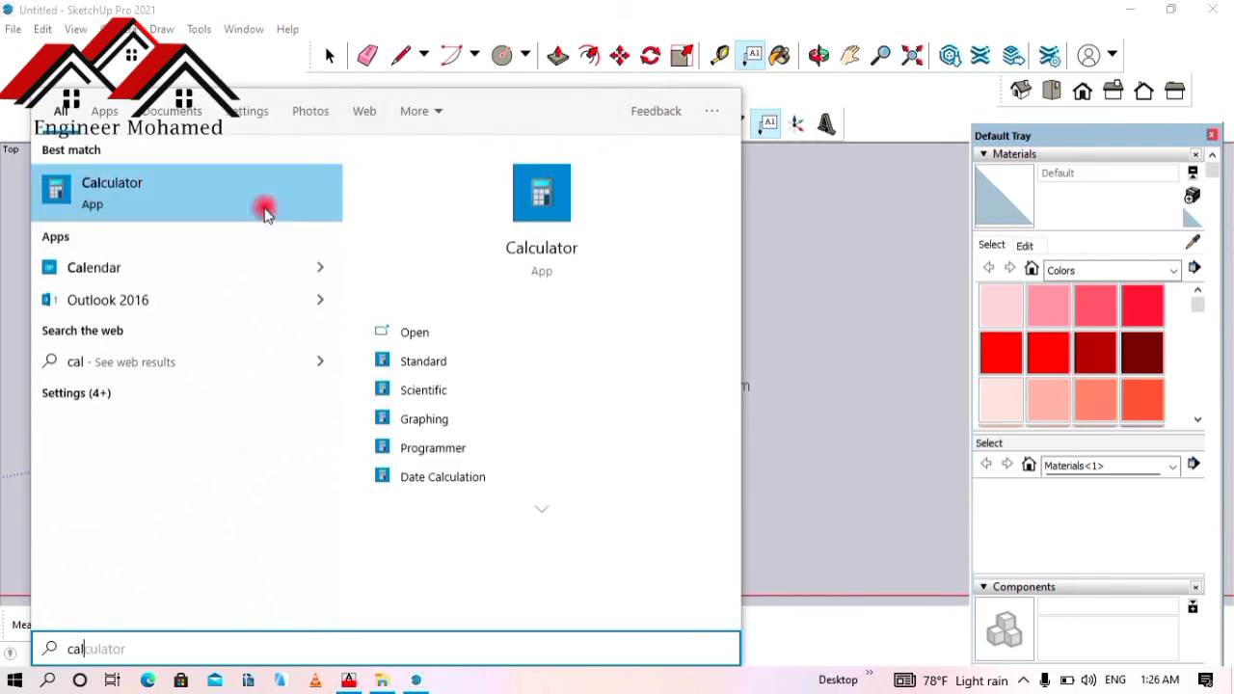
{"action": "left_click", "coordinate": [498, 192]}
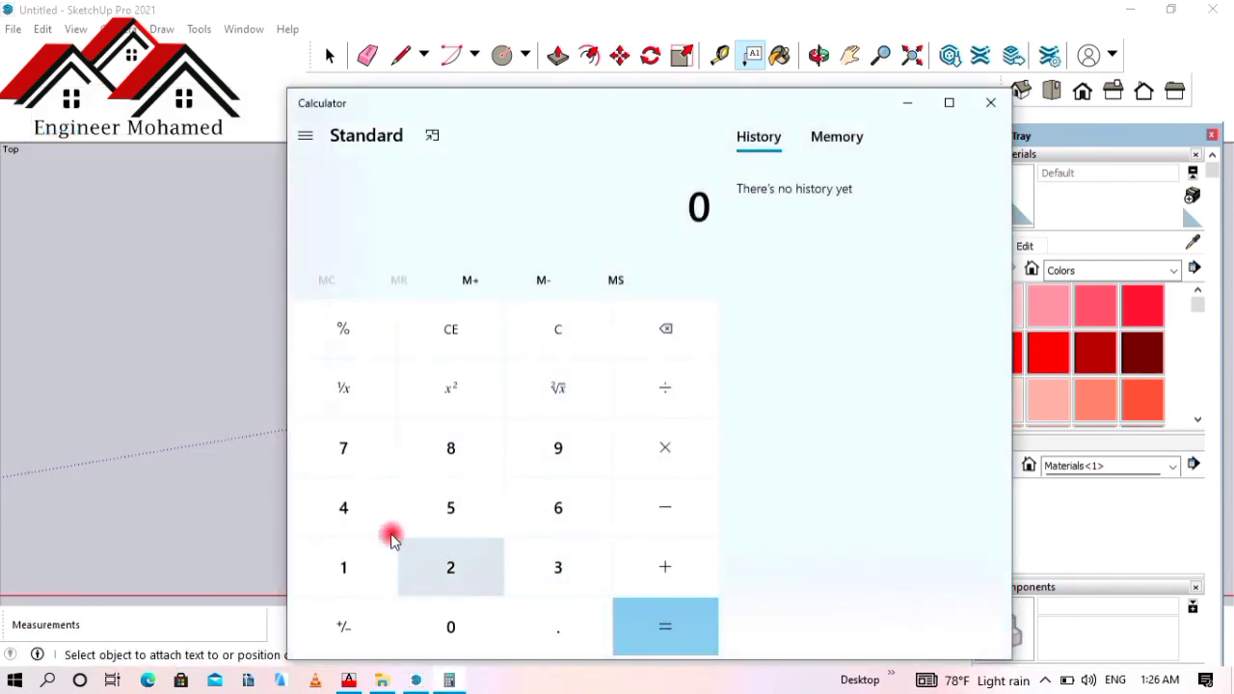
- Multiply the room's inner width 3.6 by its inner length 4.6, and close the Calculator
{"action": "left_click", "coordinate": [565, 567]}
{"action": "left_click", "coordinate": [559, 637]}
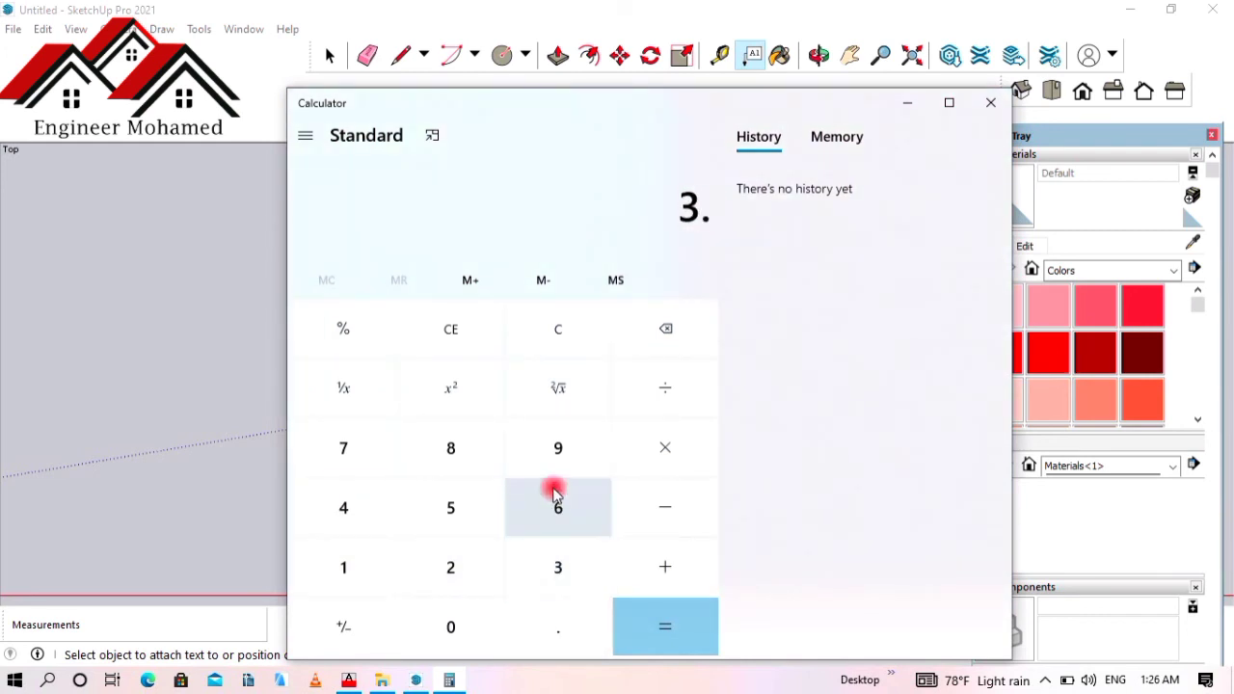
{"action": "left_click", "coordinate": [557, 505]}
{"action": "left_click", "coordinate": [664, 448]}
{"action": "left_click", "coordinate": [342, 516]}
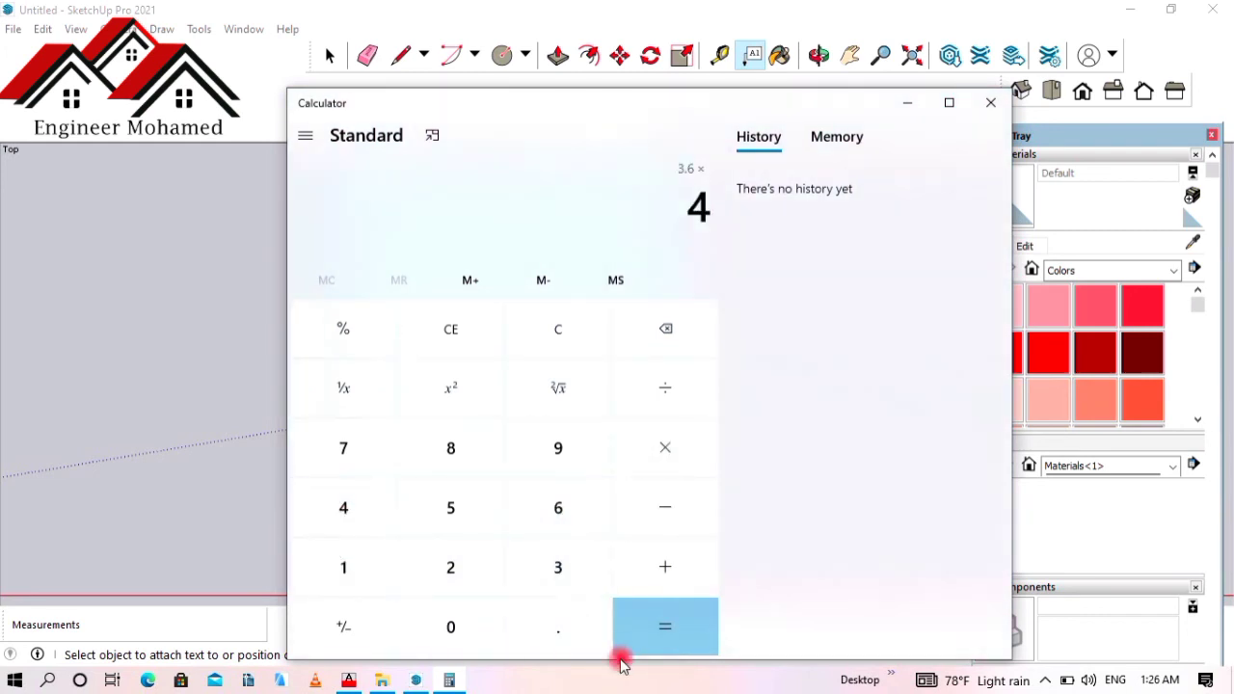
{"action": "left_click", "coordinate": [547, 627]}
{"action": "left_click", "coordinate": [552, 520]}
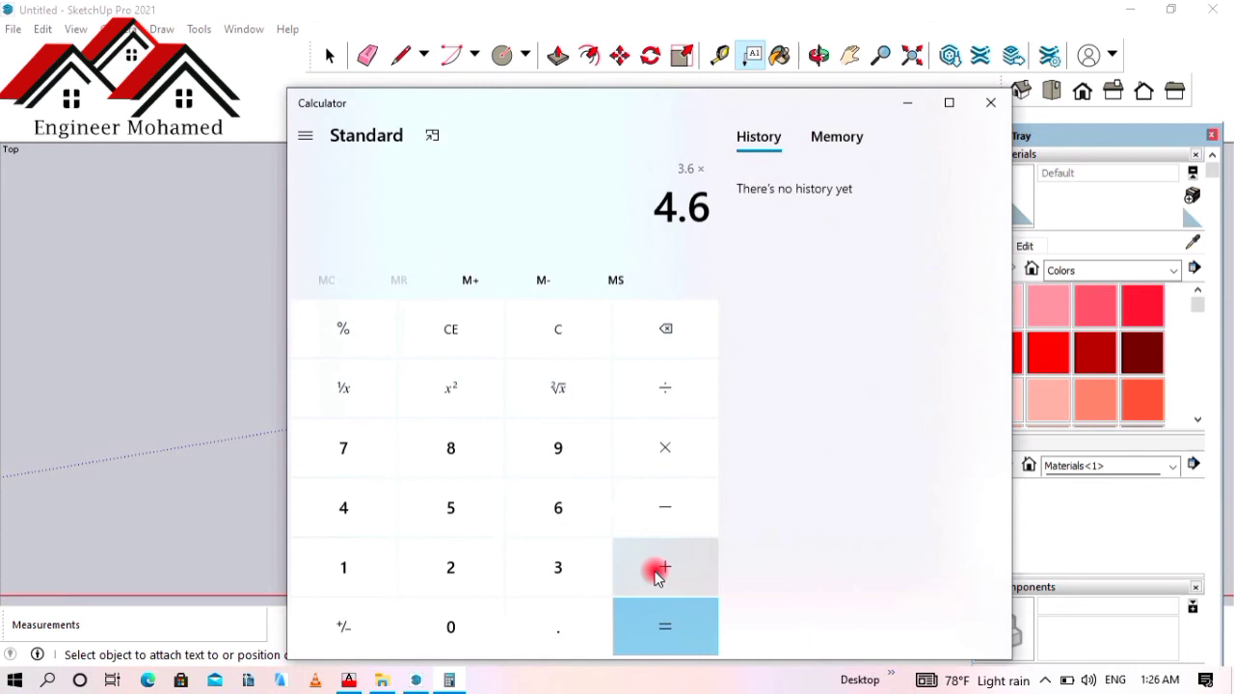
{"action": "left_click", "coordinate": [642, 622]}
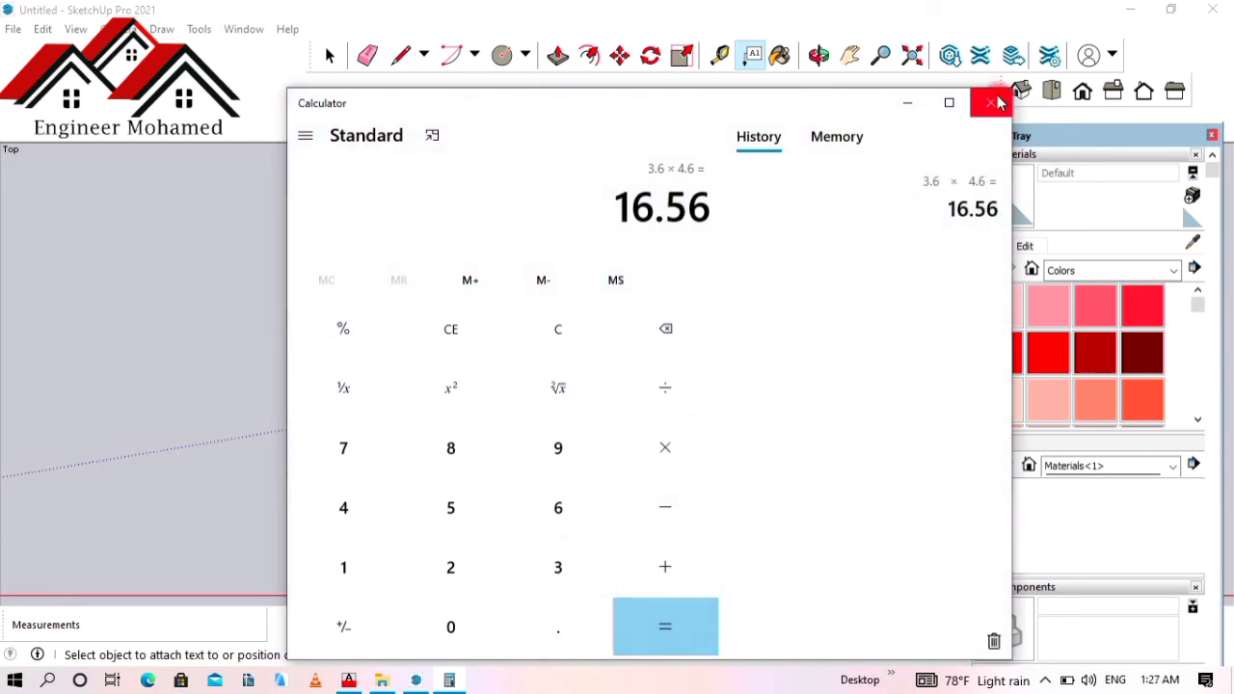
{"action": "left_click", "coordinate": [990, 102]}
- Attach a leader text to the copied room's floor face between the inner dimensions, replacing the default label with 16.65m
{"action": "left_click", "coordinate": [768, 126]}
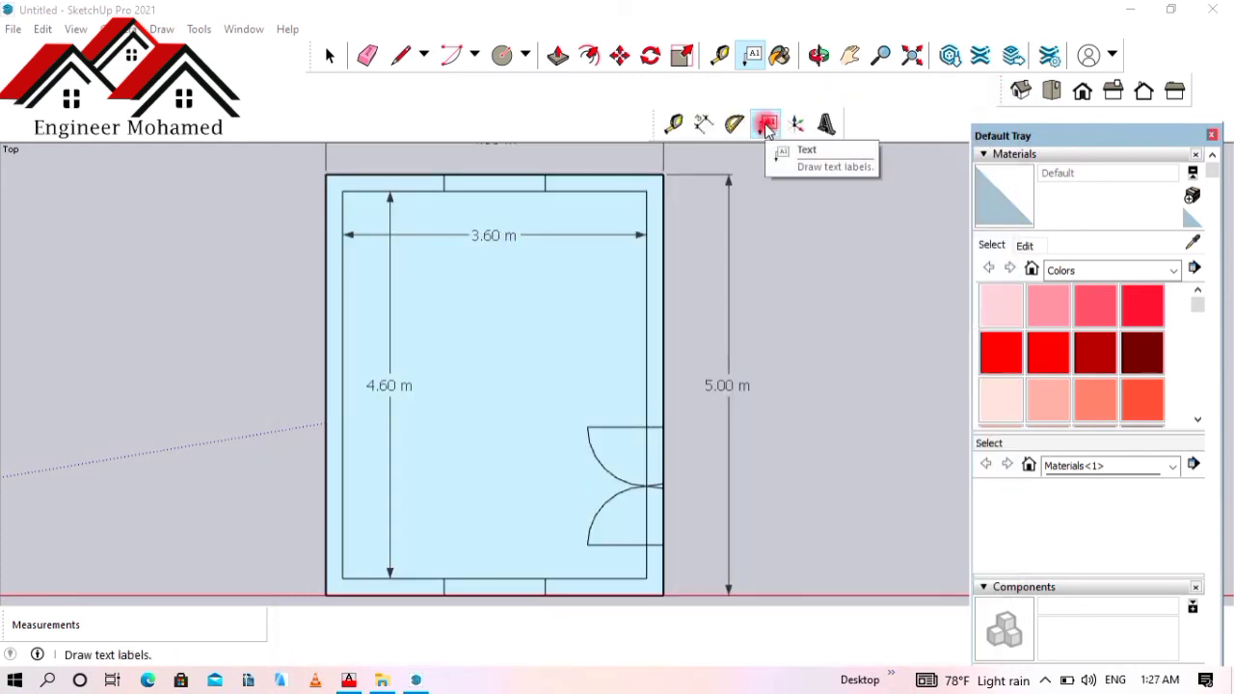
{"action": "left_click", "coordinate": [477, 361]}
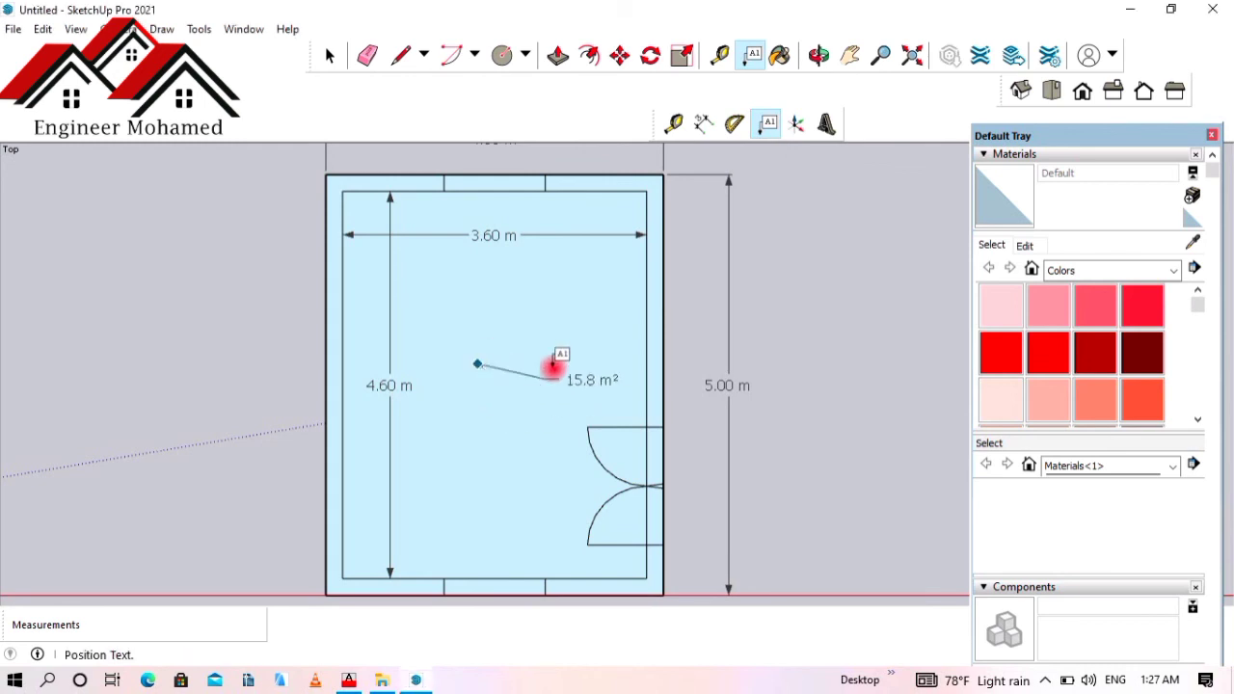
{"action": "left_click", "coordinate": [502, 330]}
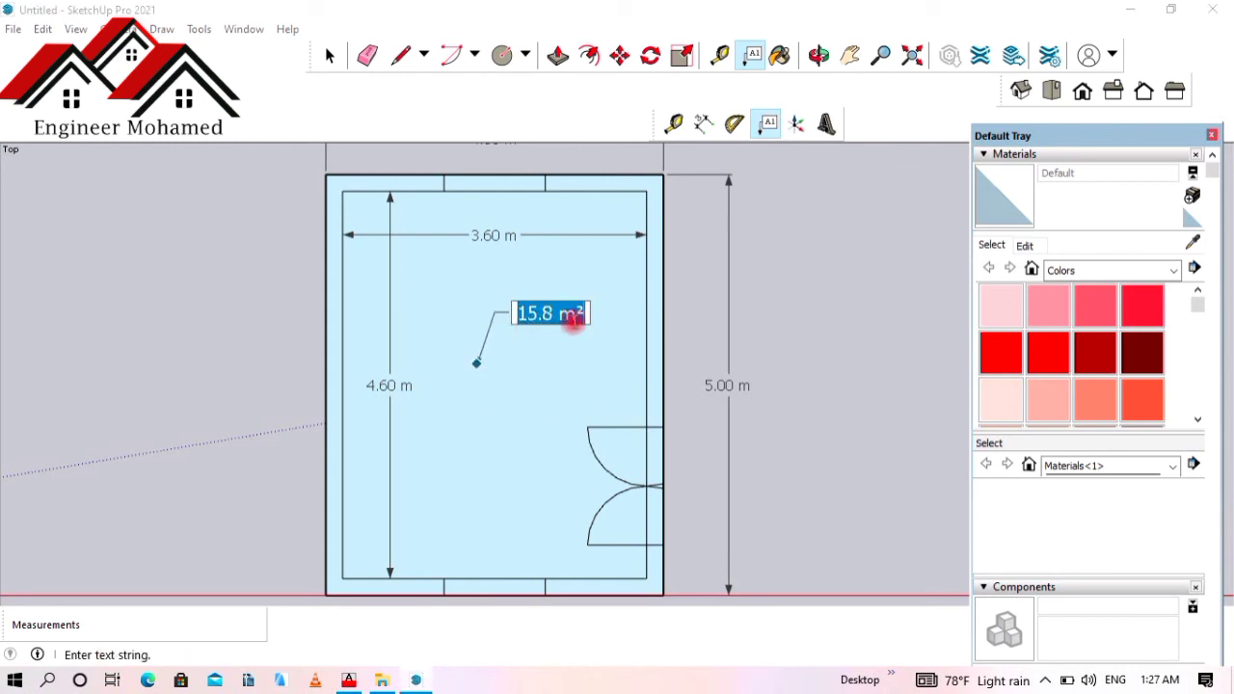
{"action": "type", "text": "hgh"}
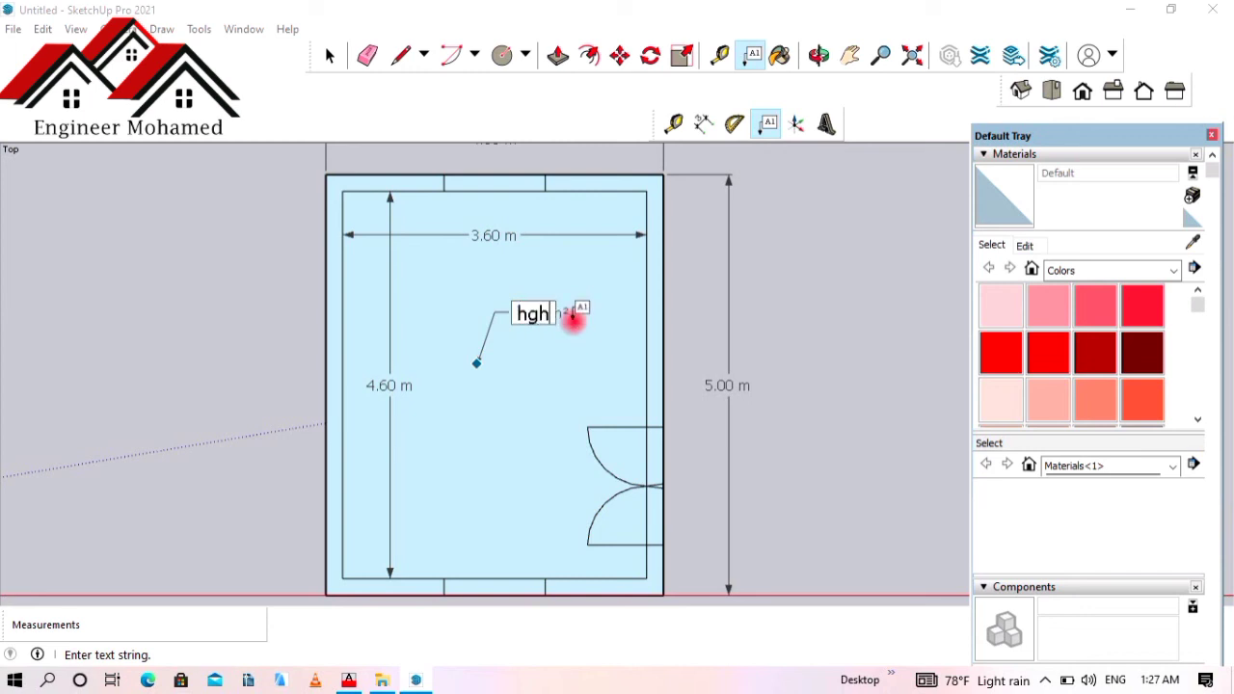
{"action": "key", "text": "BackSpace"}
{"action": "key", "text": "BackSpace"}
{"action": "key", "text": "BackSpace"}
{"action": "type", "text": "16.65m"}
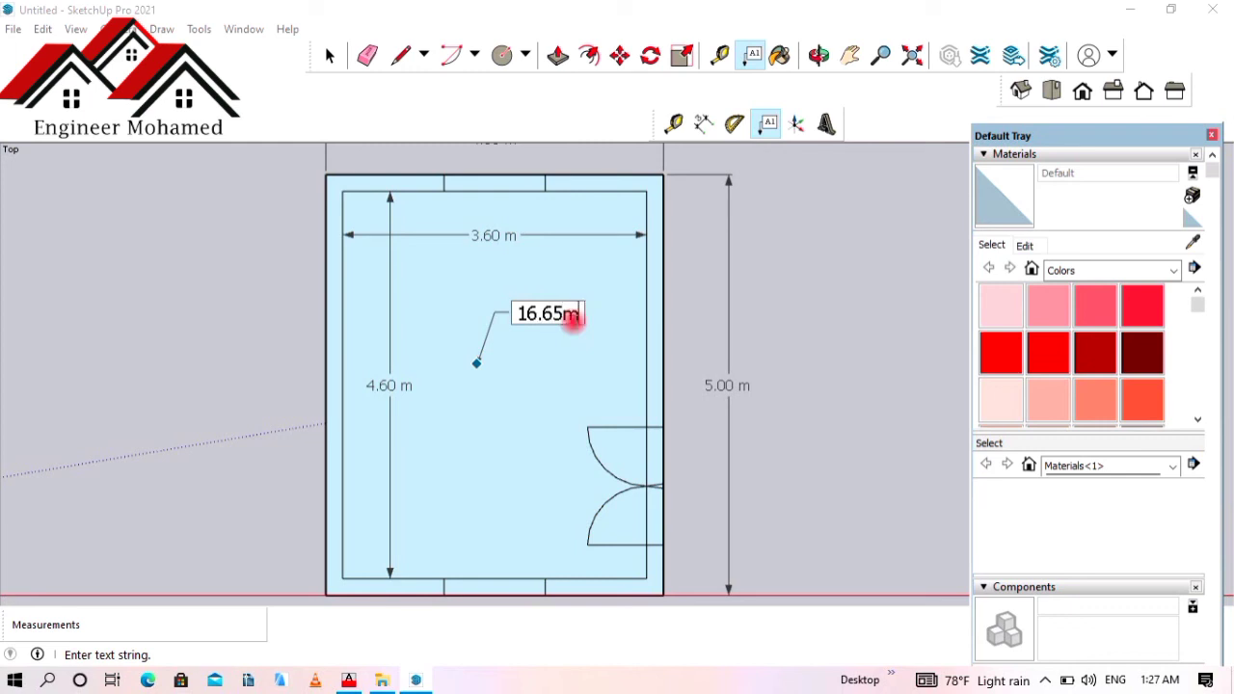